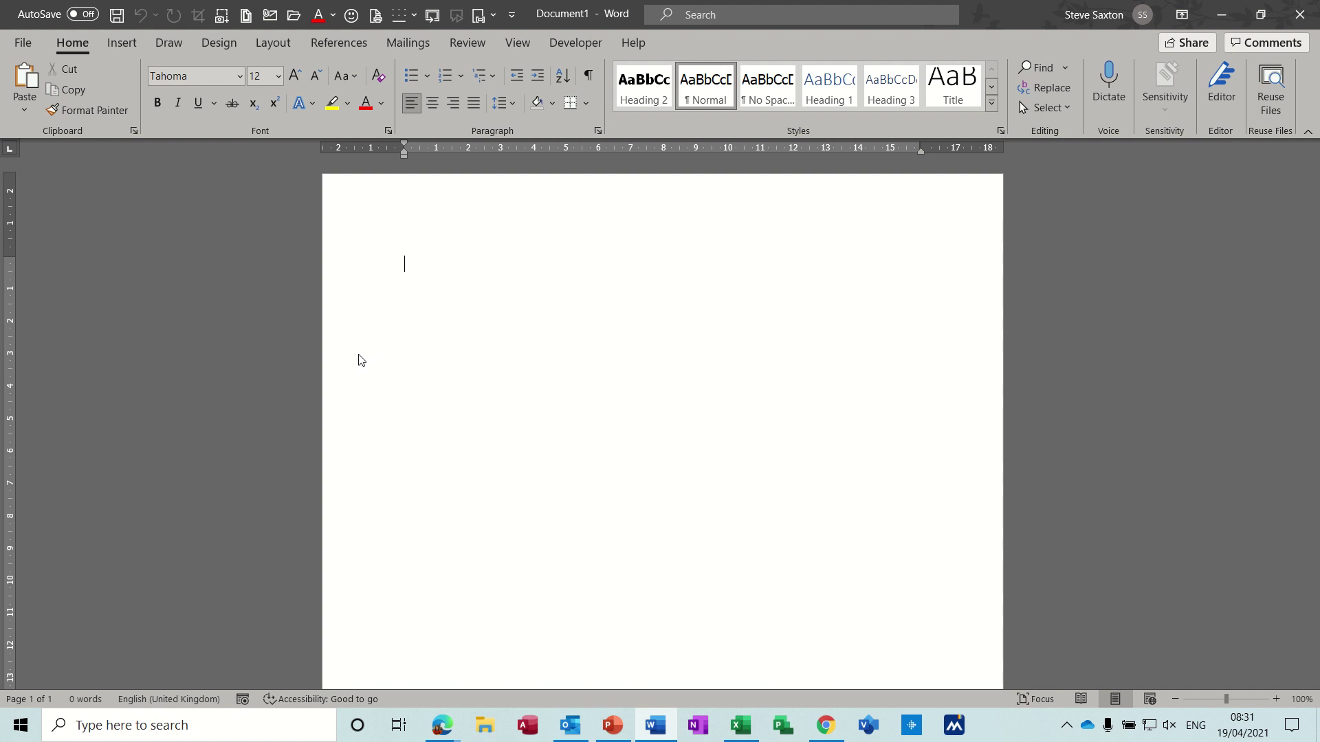
Insert the saved 'intro' AutoText paragraph about goalkeepers and fiendish shooting power.
{"action": "type", "text": "intro"}
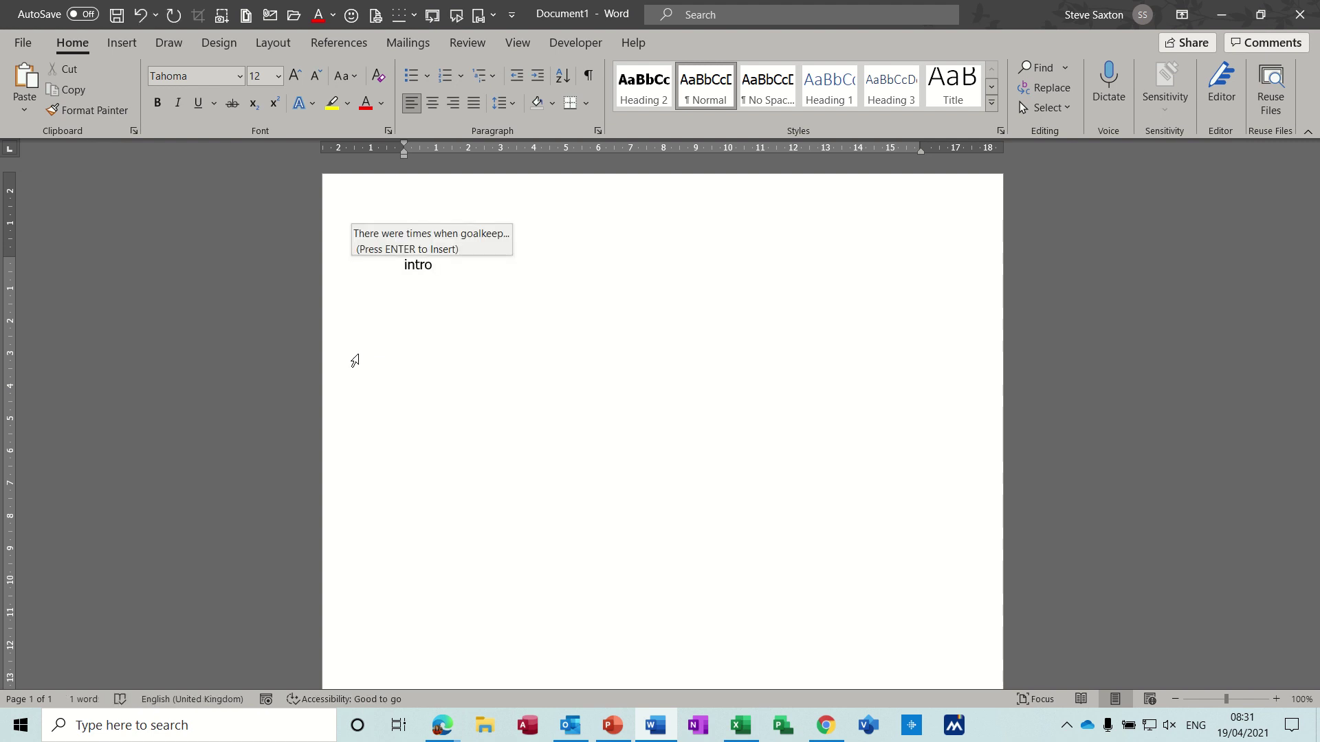
{"action": "key", "text": "Return"}
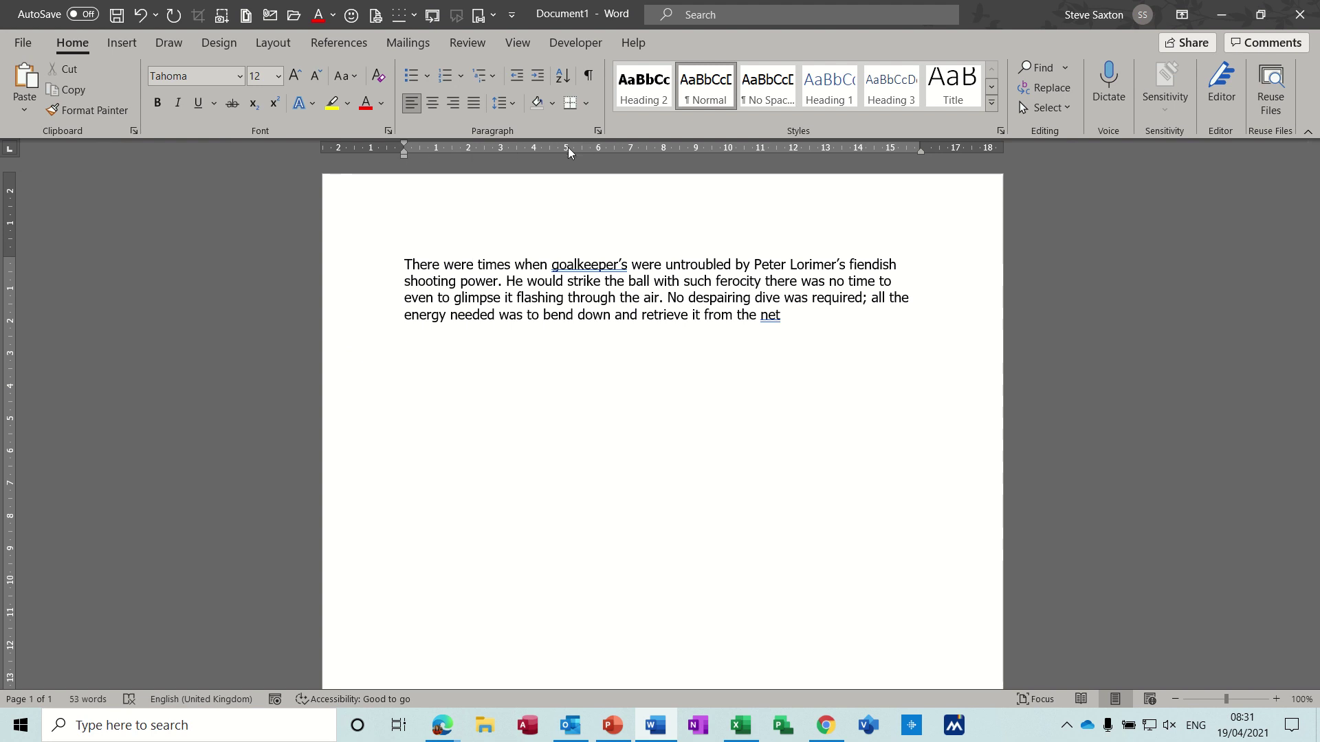
Confirm Ruler is ticked on the View tab and place the cursor at the paragraph start.
{"action": "left_click", "coordinate": [517, 44]}
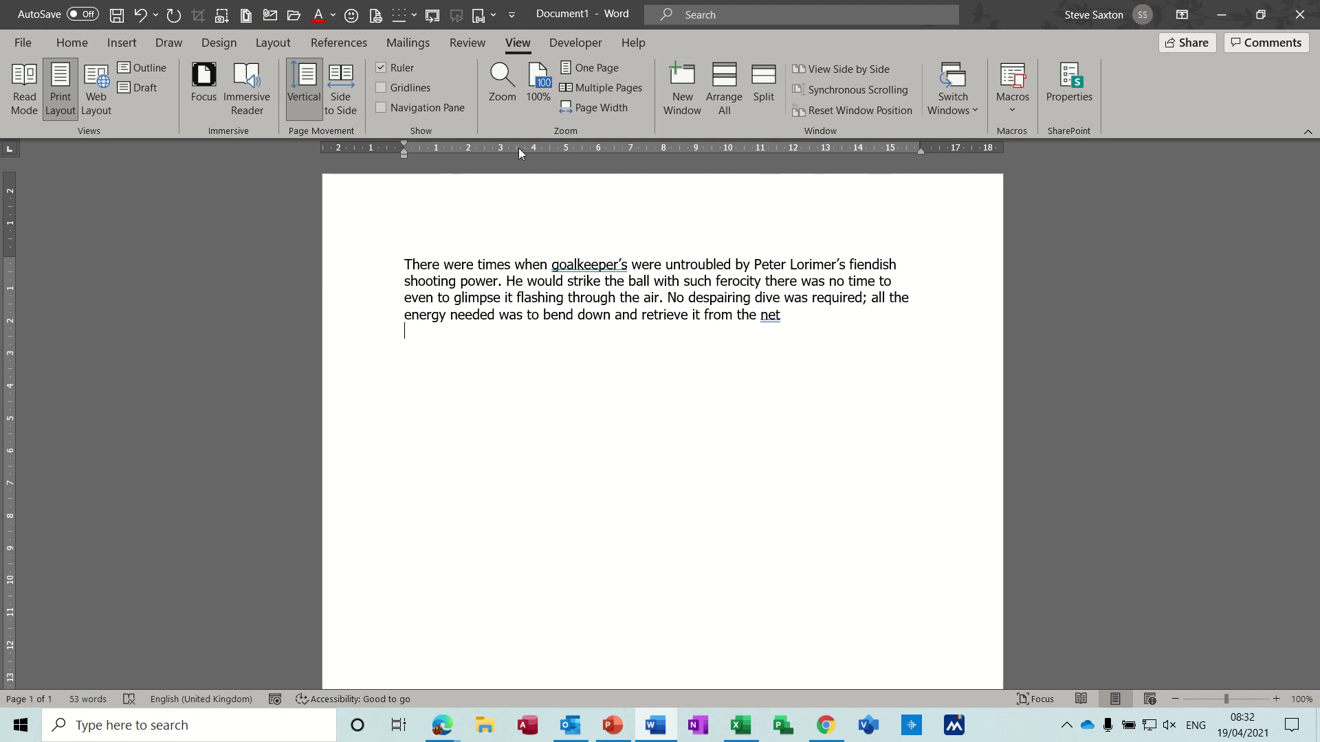
{"action": "left_click", "coordinate": [407, 264]}
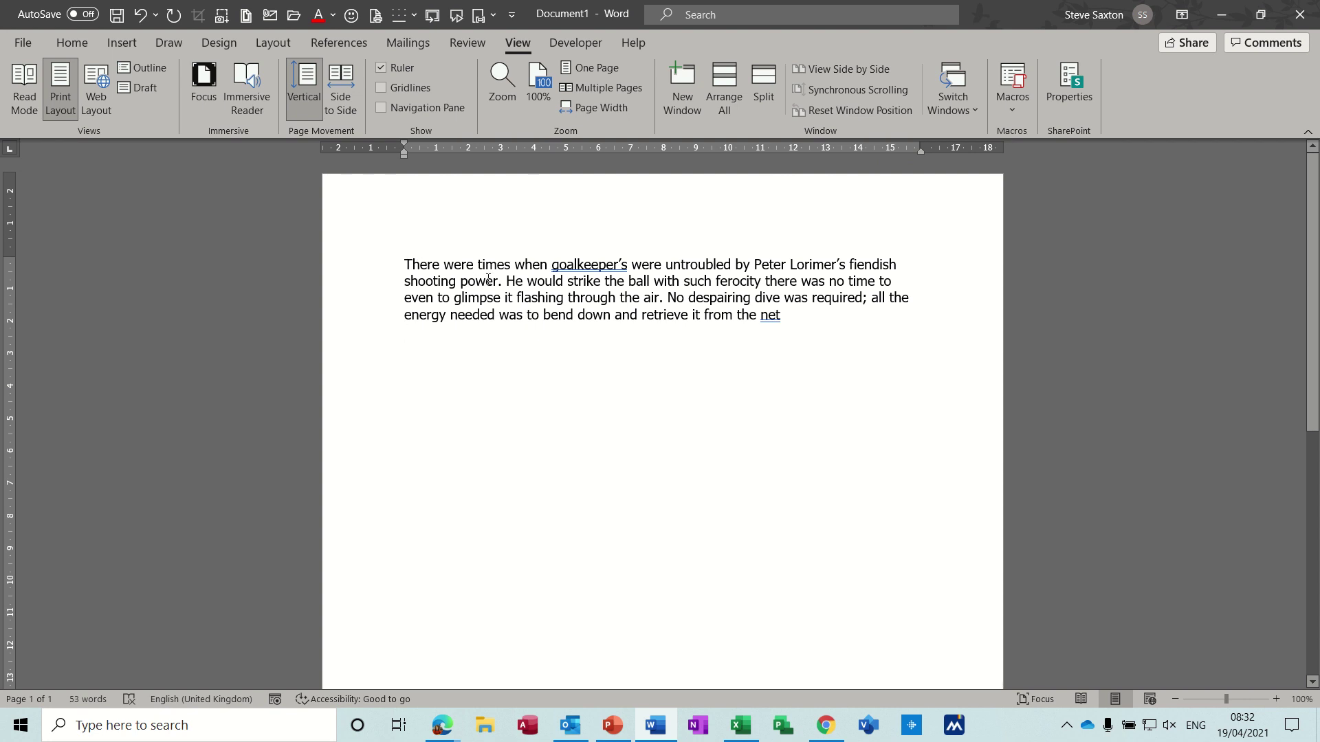
Give the paragraph a 1 cm left indent, going up to 2 cm then back with Decrease Indent.
{"action": "left_click", "coordinate": [82, 44]}
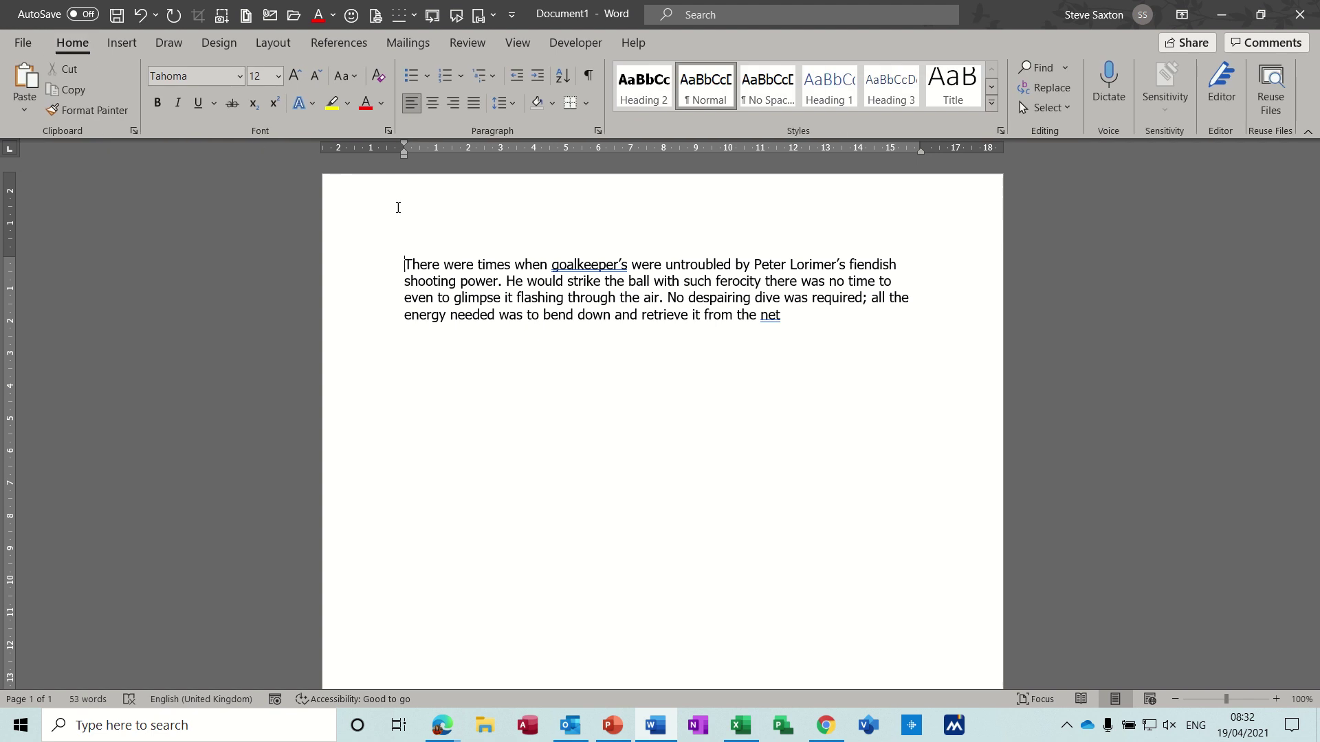
{"action": "left_click", "coordinate": [539, 79]}
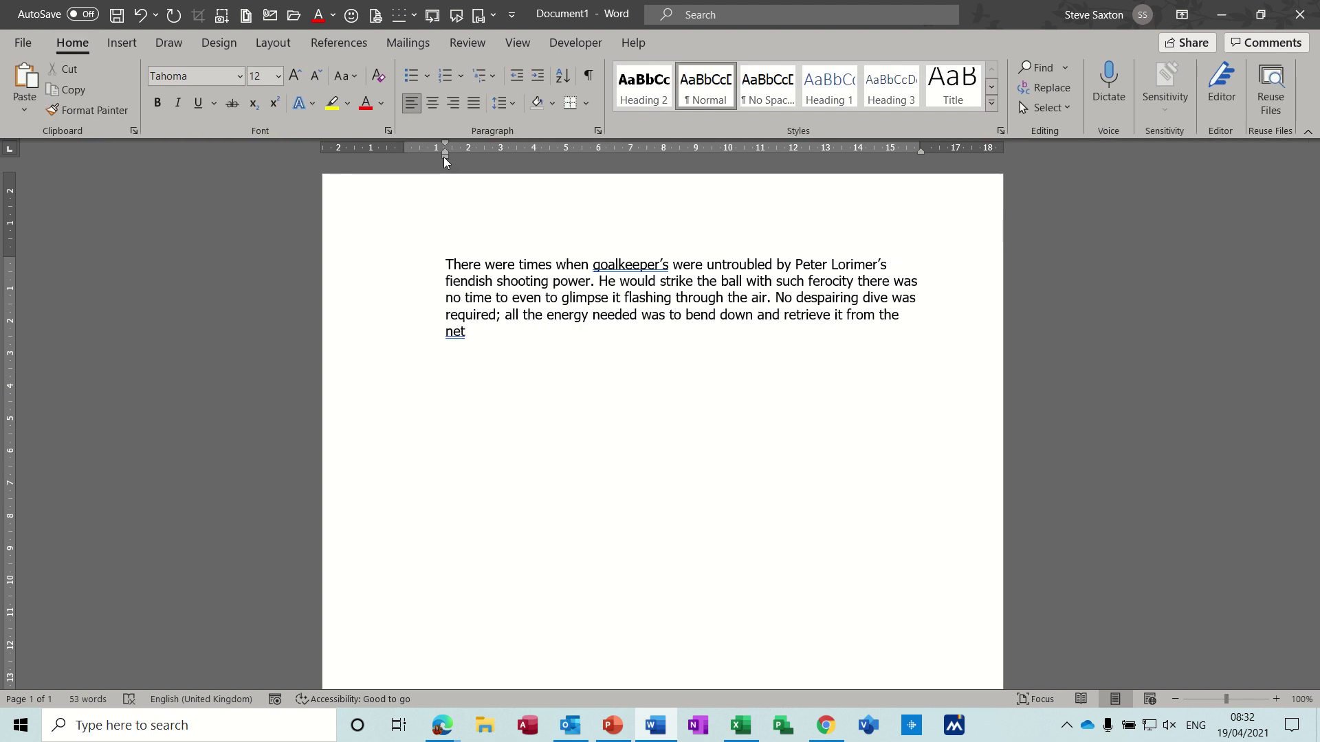
{"action": "left_click_drag", "start_coordinate": [445, 158], "coordinate": [445, 161]}
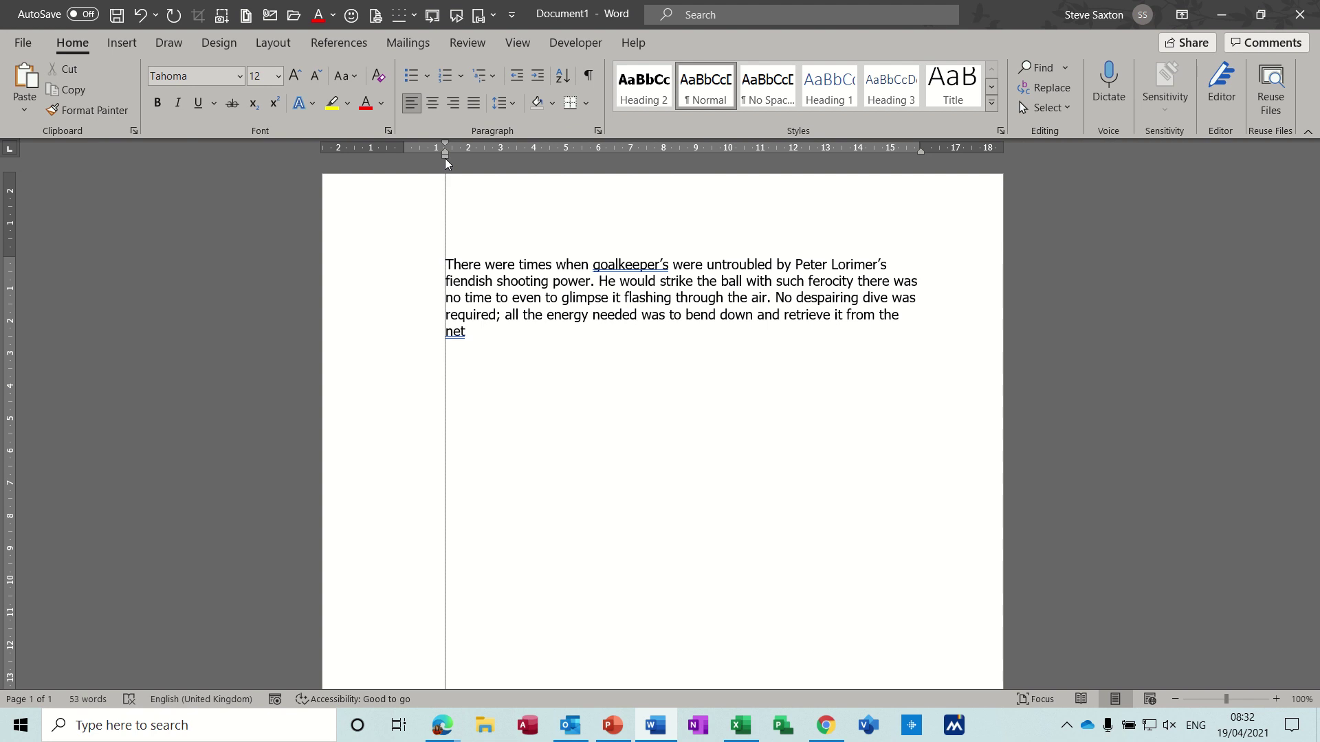
{"action": "left_click_drag", "start_coordinate": [445, 160], "coordinate": [445, 159]}
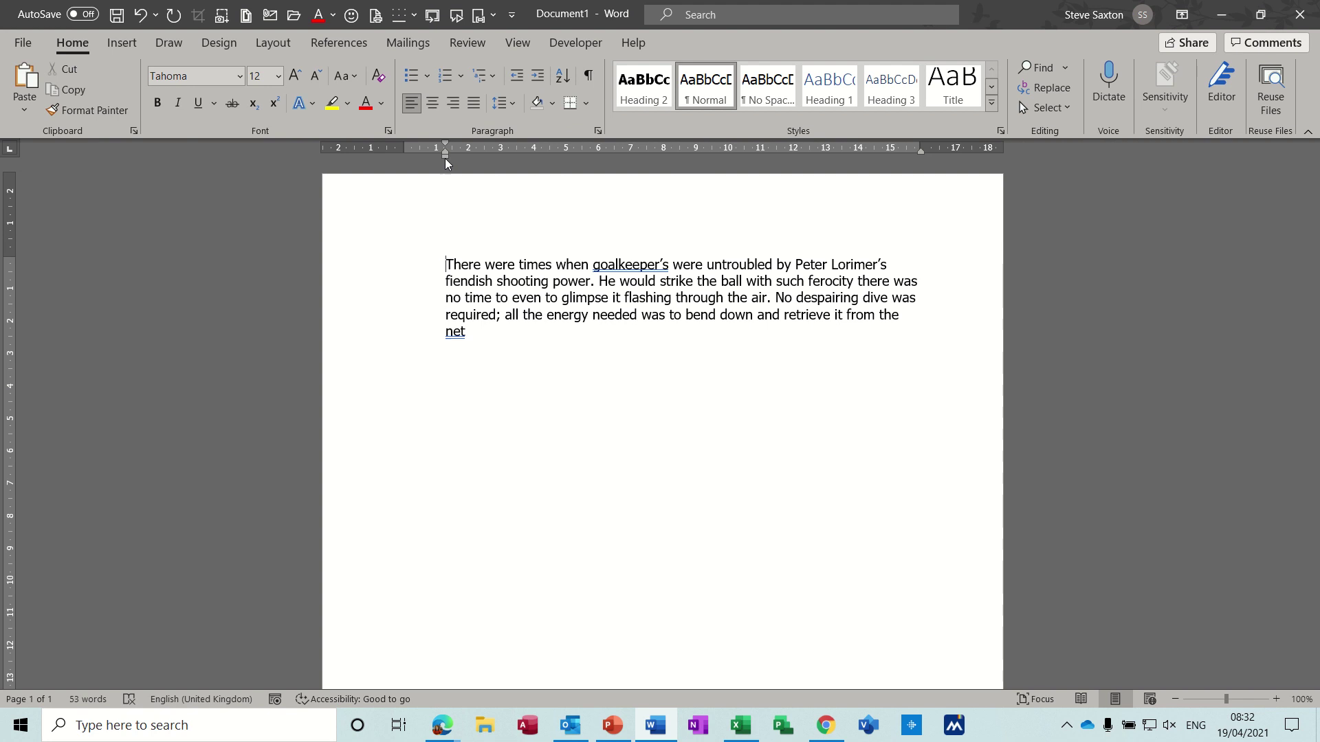
{"action": "left_click", "coordinate": [539, 80]}
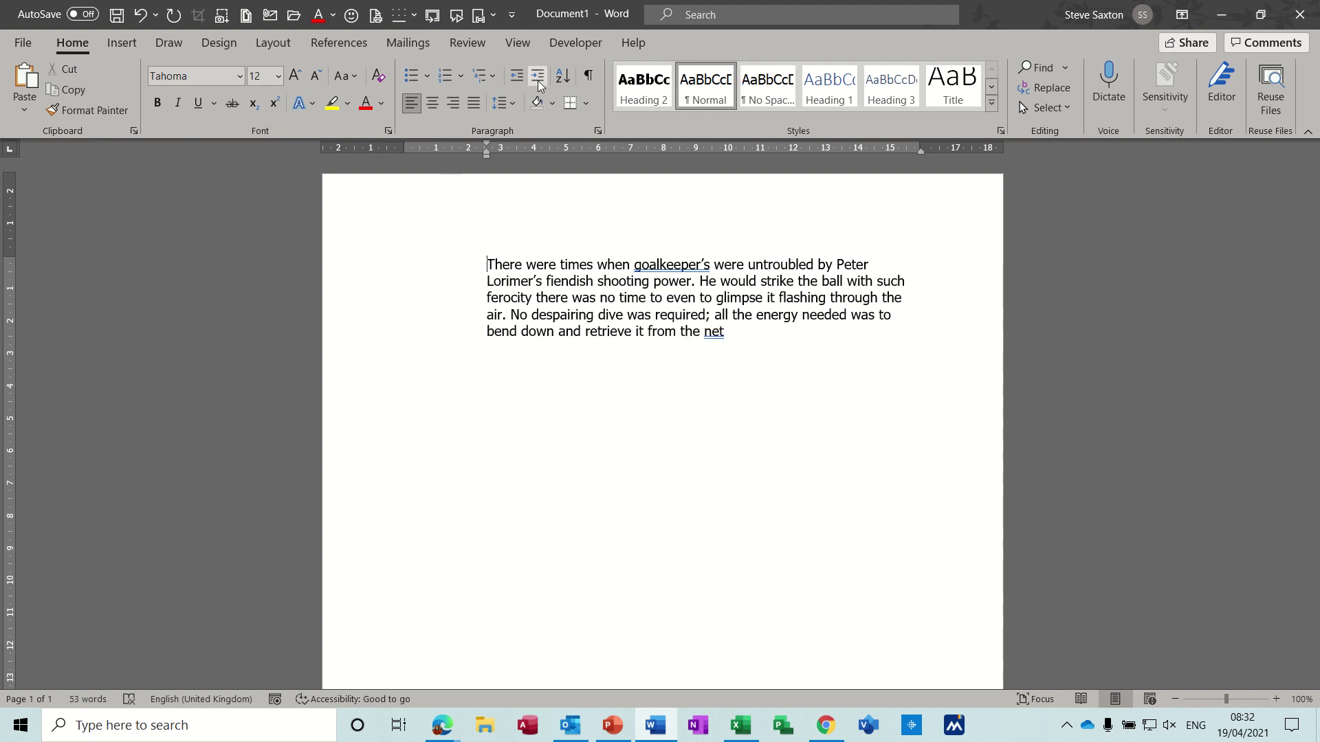
{"action": "left_click", "coordinate": [518, 78]}
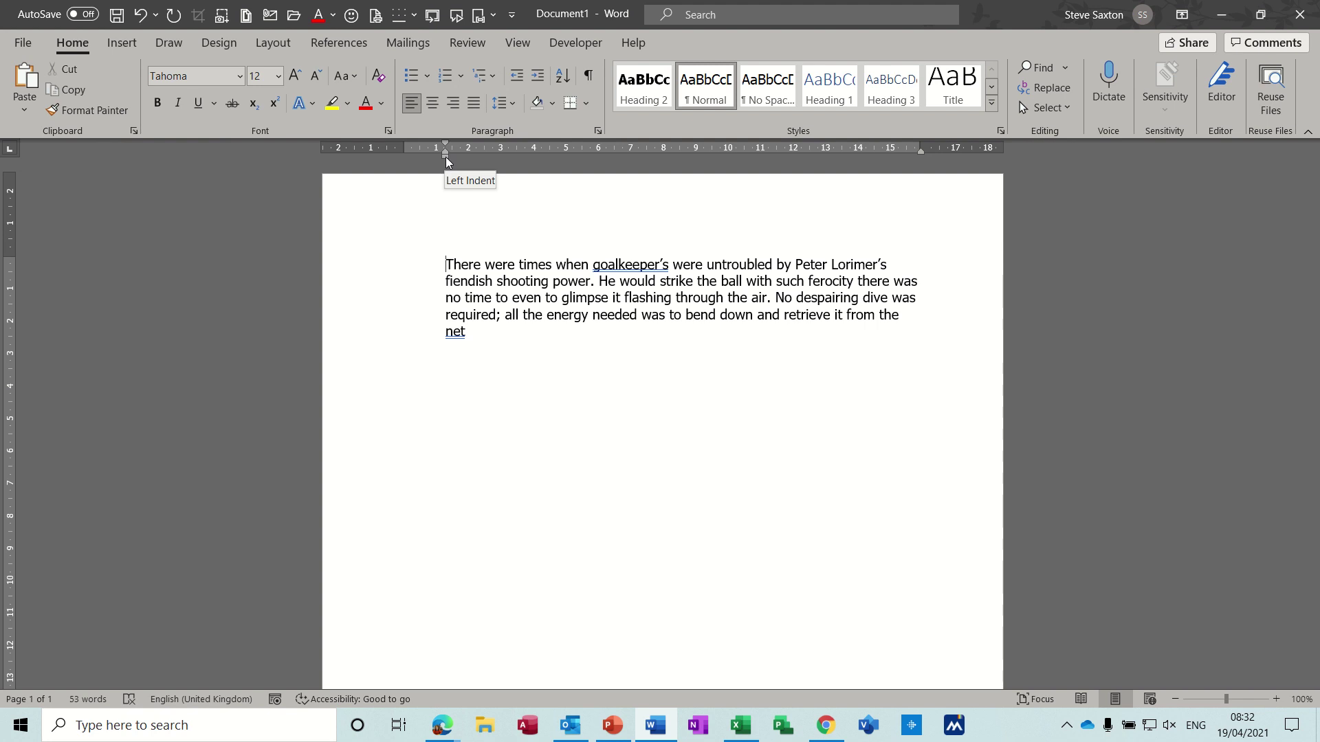
Narrow the paragraph with the ruler's left and right indent markers, then reset both with Ctrl+Q.
{"action": "left_click_drag", "start_coordinate": [445, 157], "coordinate": [500, 155]}
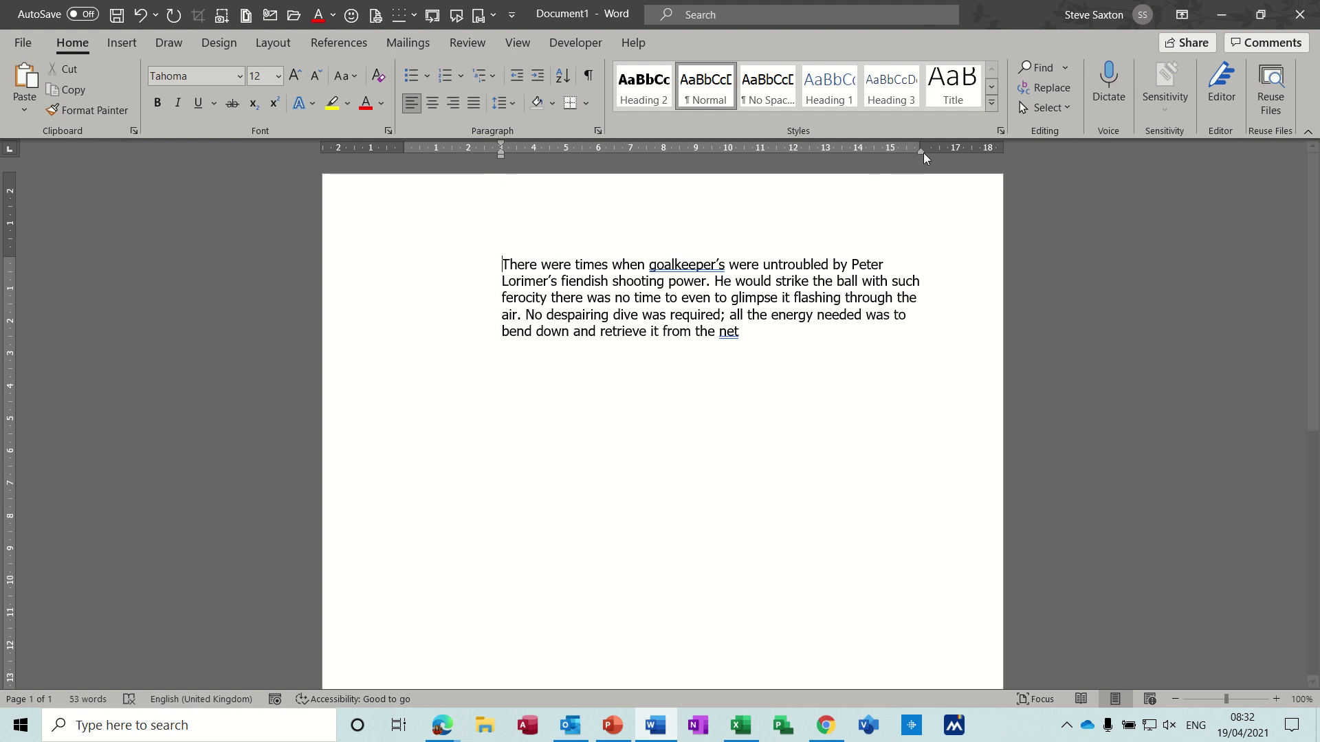
{"action": "left_click_drag", "start_coordinate": [921, 150], "coordinate": [811, 151]}
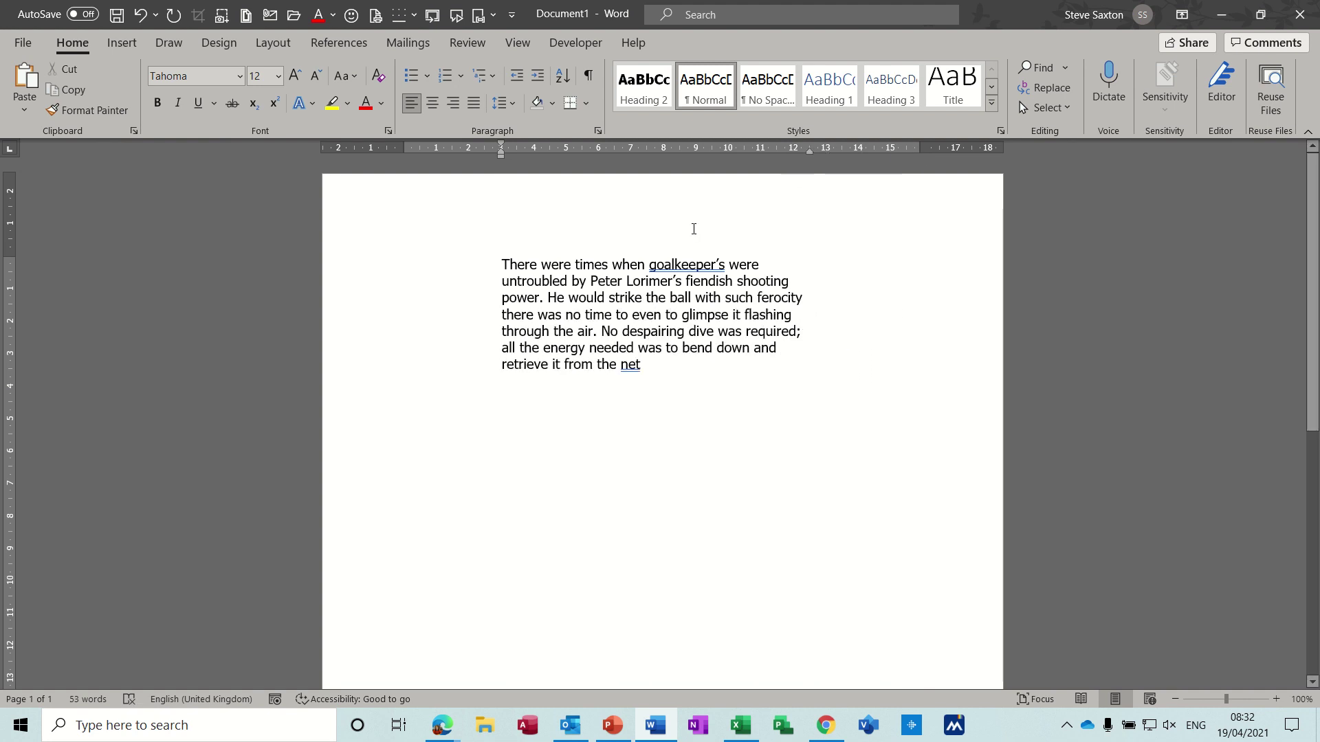
{"action": "key", "text": "ctrl+q"}
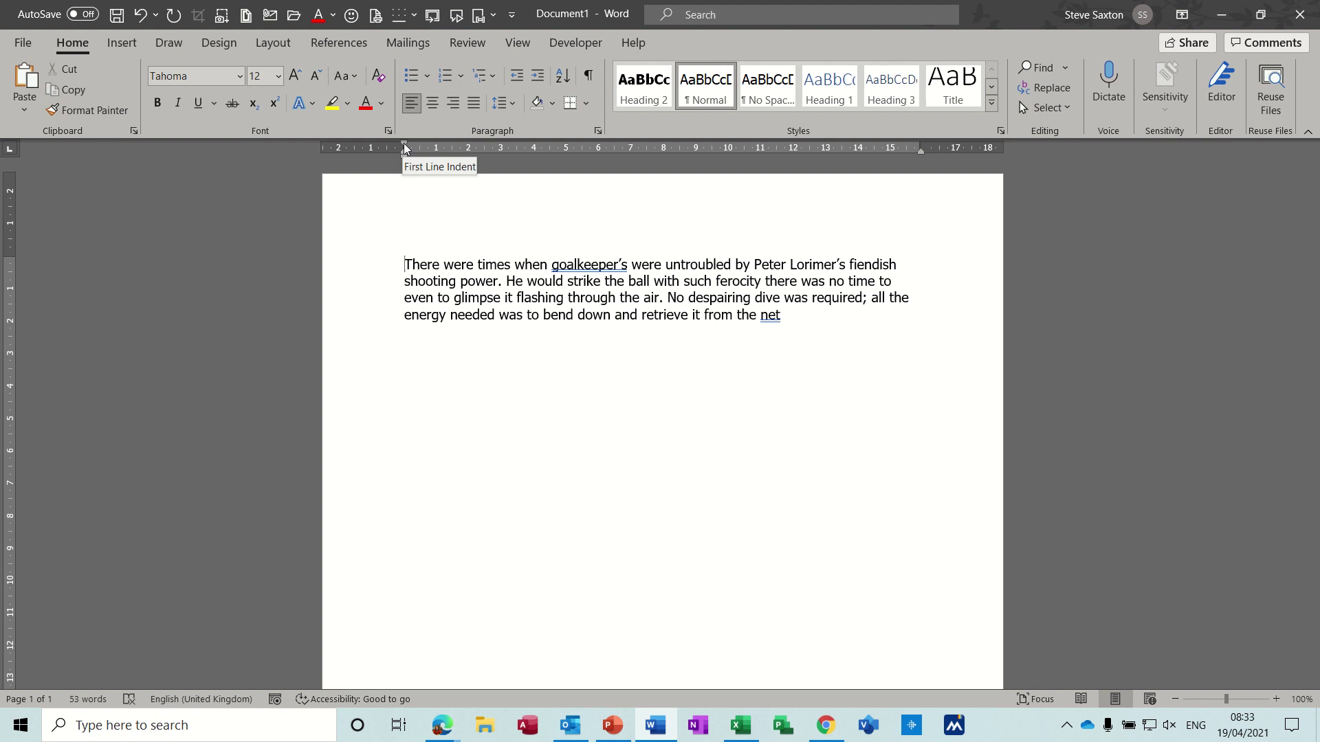
{"action": "mouse_move", "coordinate": [404, 145]}
{"action": "left_mouse_down"}
{"action": "mouse_move", "coordinate": [468, 143]}
{"action": "mouse_move", "coordinate": [438, 143]}
{"action": "left_mouse_up"}
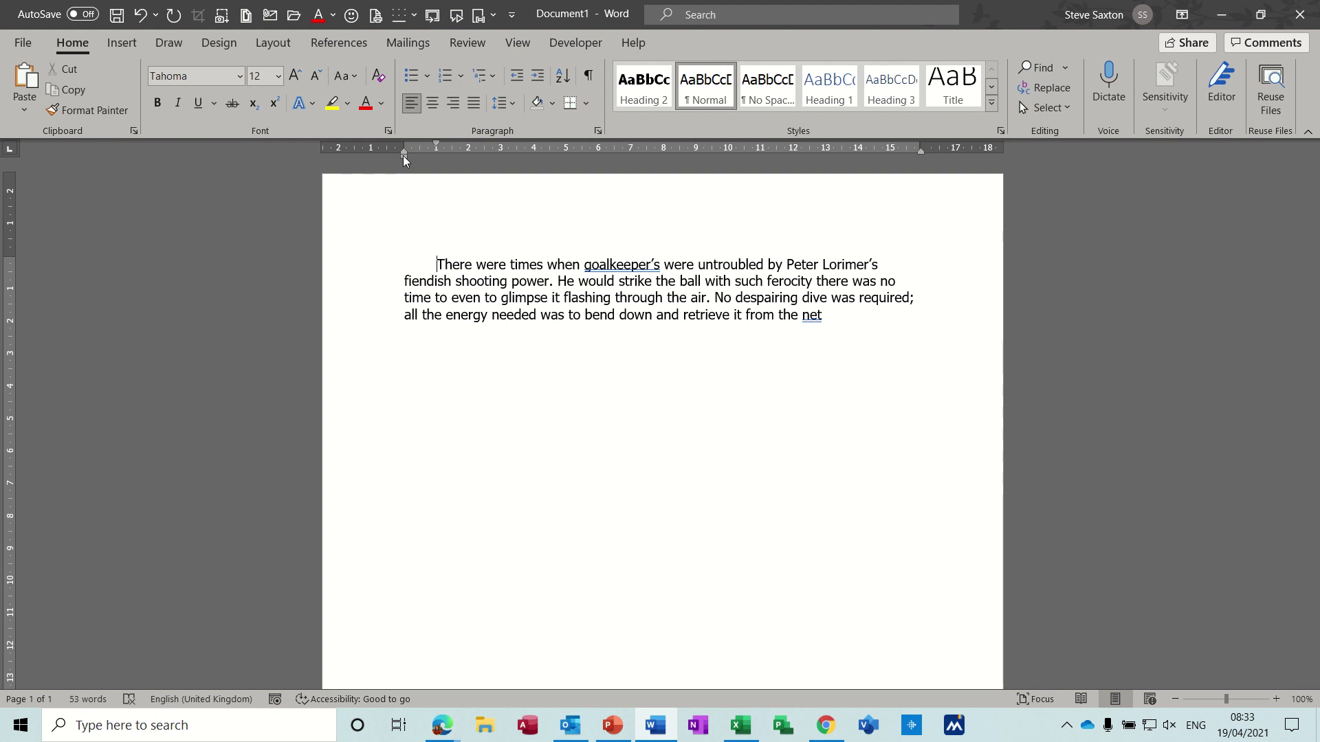
{"action": "mouse_move", "coordinate": [402, 157]}
{"action": "left_mouse_down"}
{"action": "mouse_move", "coordinate": [480, 155]}
{"action": "mouse_move", "coordinate": [365, 153]}
{"action": "mouse_move", "coordinate": [403, 161]}
{"action": "mouse_move", "coordinate": [433, 143]}
{"action": "mouse_move", "coordinate": [407, 142]}
{"action": "left_mouse_up"}
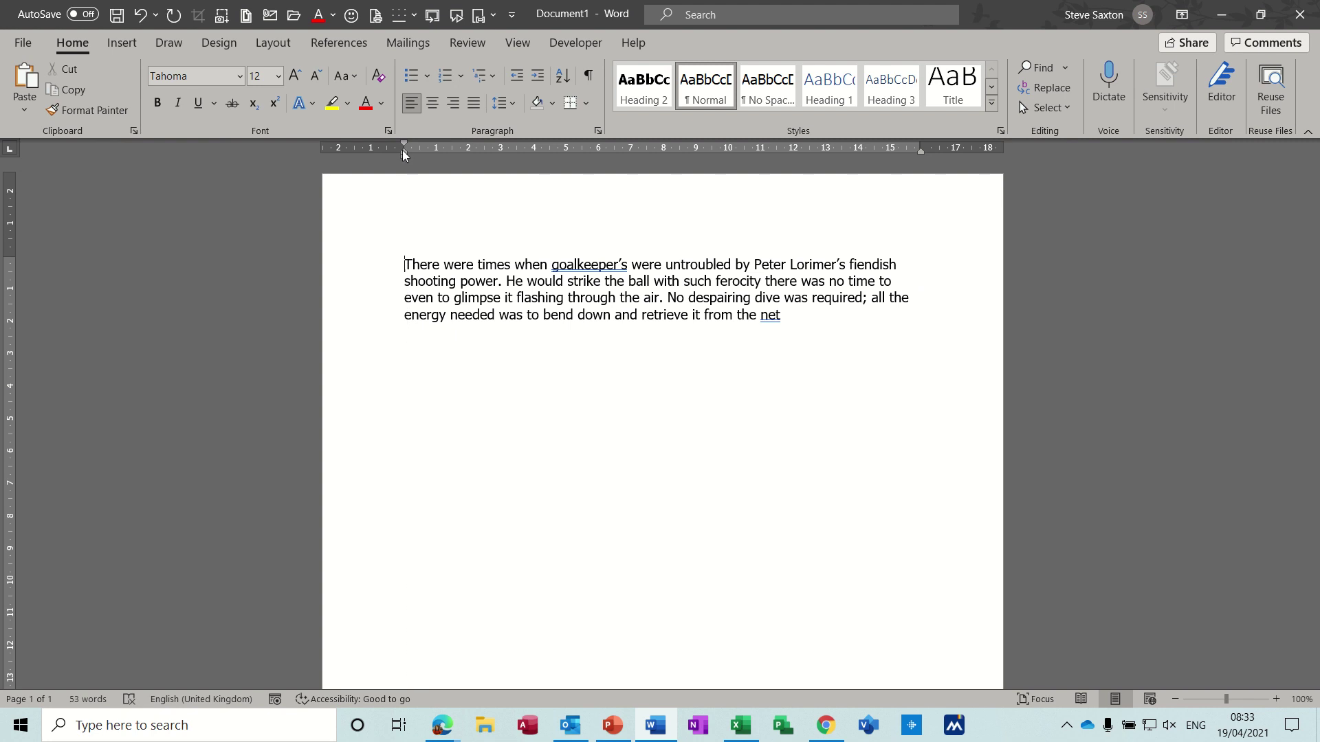
{"action": "mouse_move", "coordinate": [403, 151]}
{"action": "left_mouse_down"}
{"action": "mouse_move", "coordinate": [471, 151]}
{"action": "mouse_move", "coordinate": [406, 151]}
{"action": "left_mouse_up"}
{"action": "left_click", "coordinate": [598, 131]}
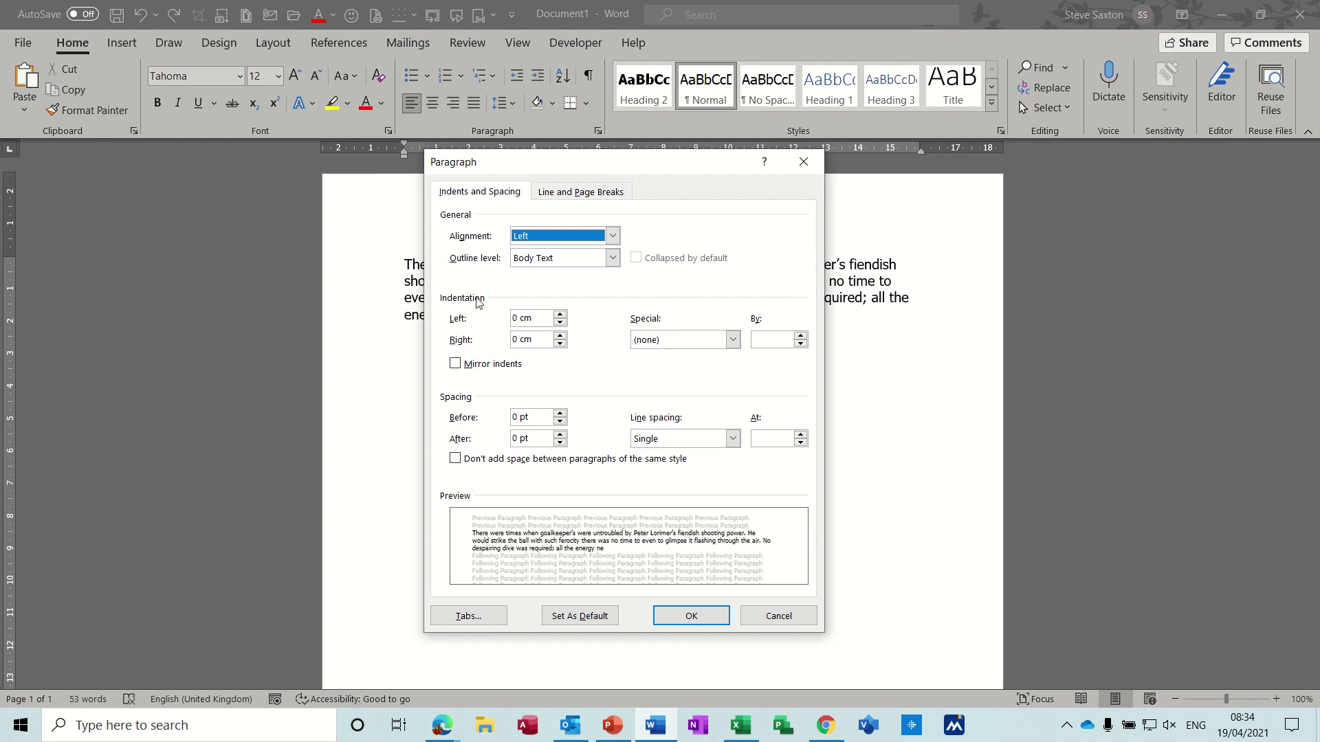
{"action": "left_click", "coordinate": [561, 314]}
{"action": "left_click", "coordinate": [561, 314]}
{"action": "left_click", "coordinate": [561, 314]}
{"action": "left_click", "coordinate": [561, 314]}
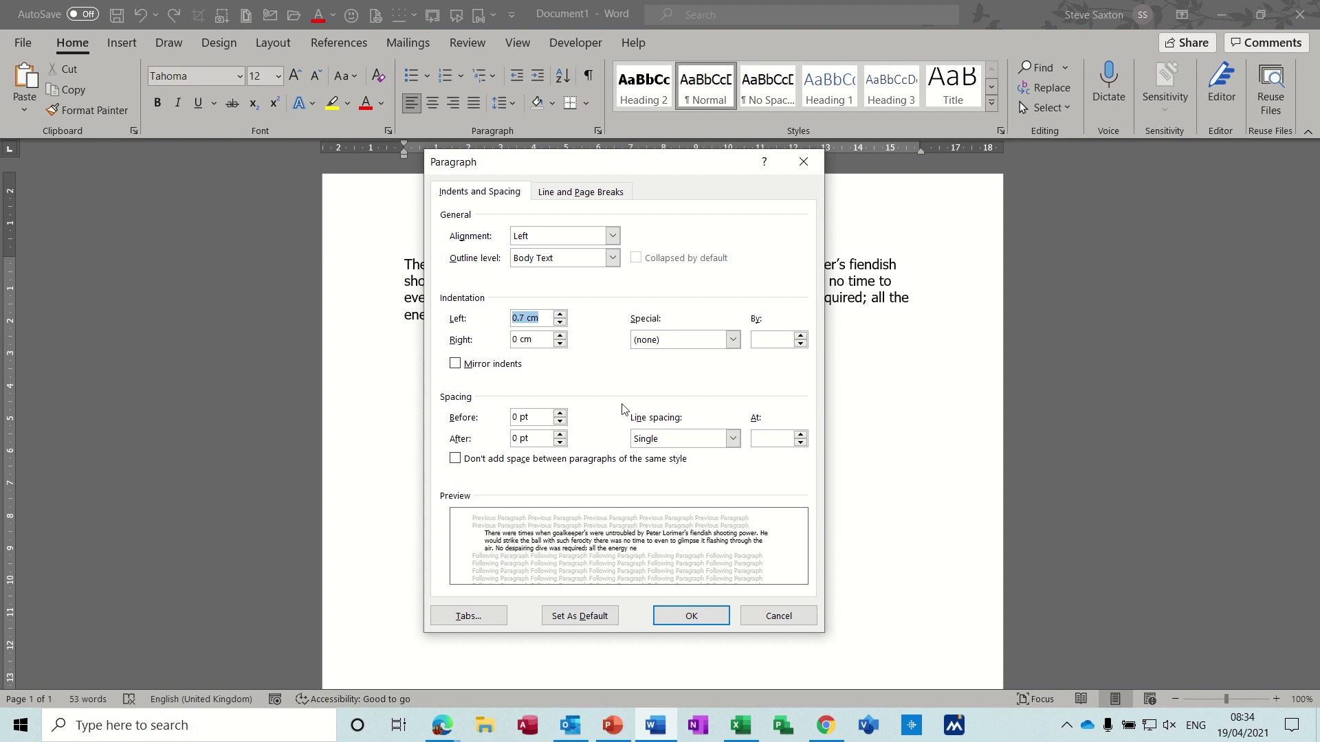
{"action": "left_click", "coordinate": [733, 341]}
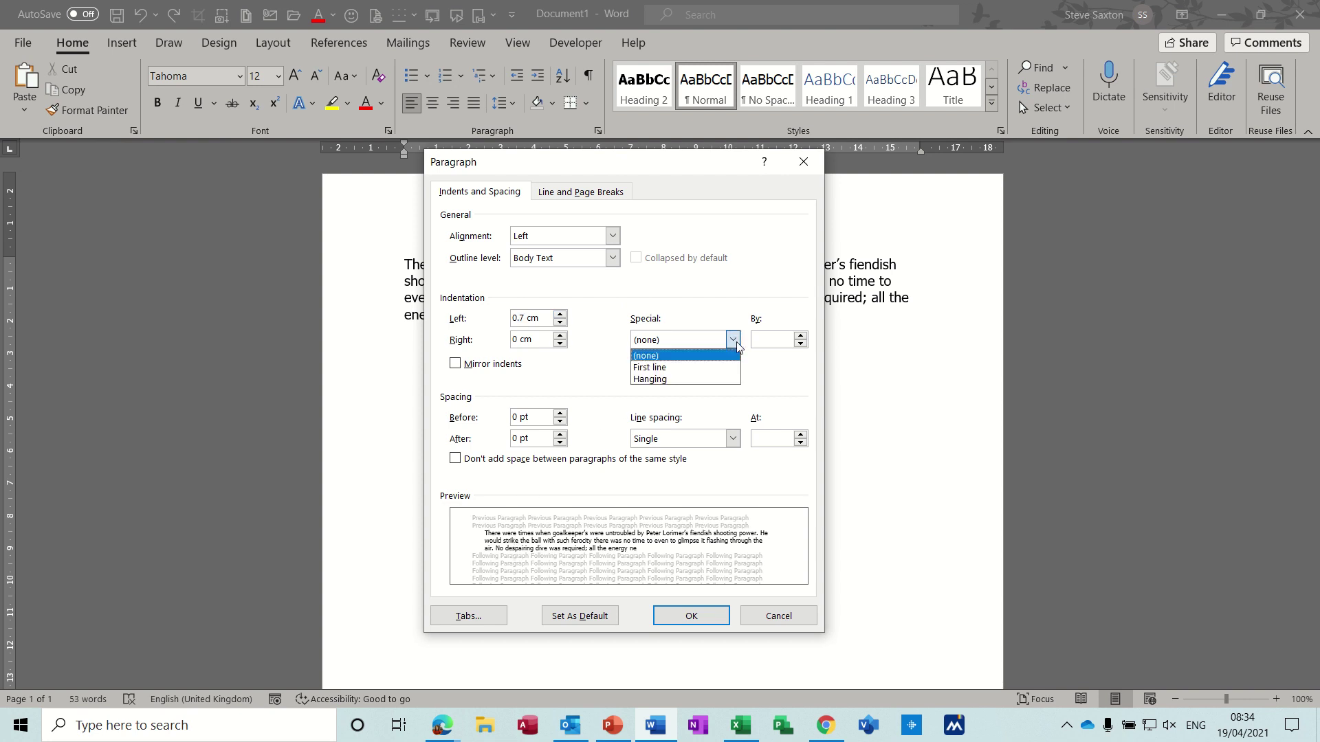
{"action": "left_click", "coordinate": [696, 368]}
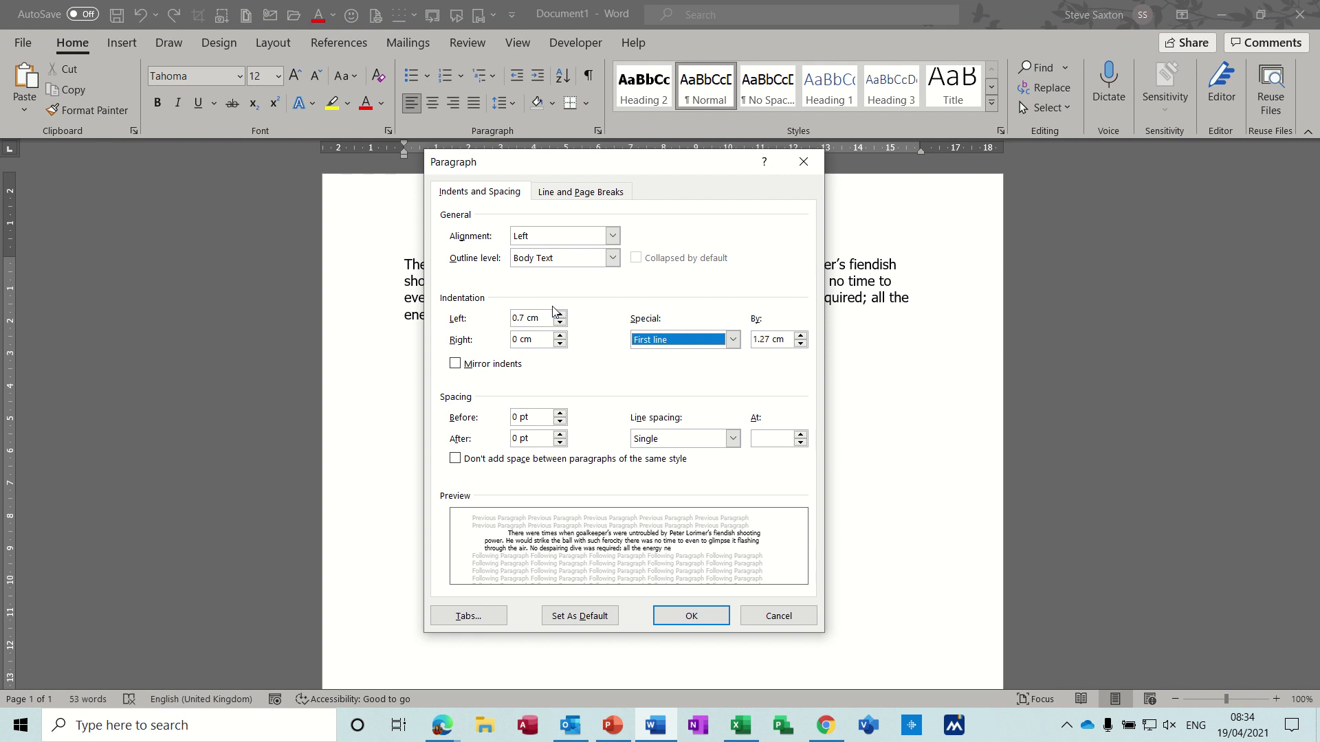
{"action": "left_click", "coordinate": [684, 612]}
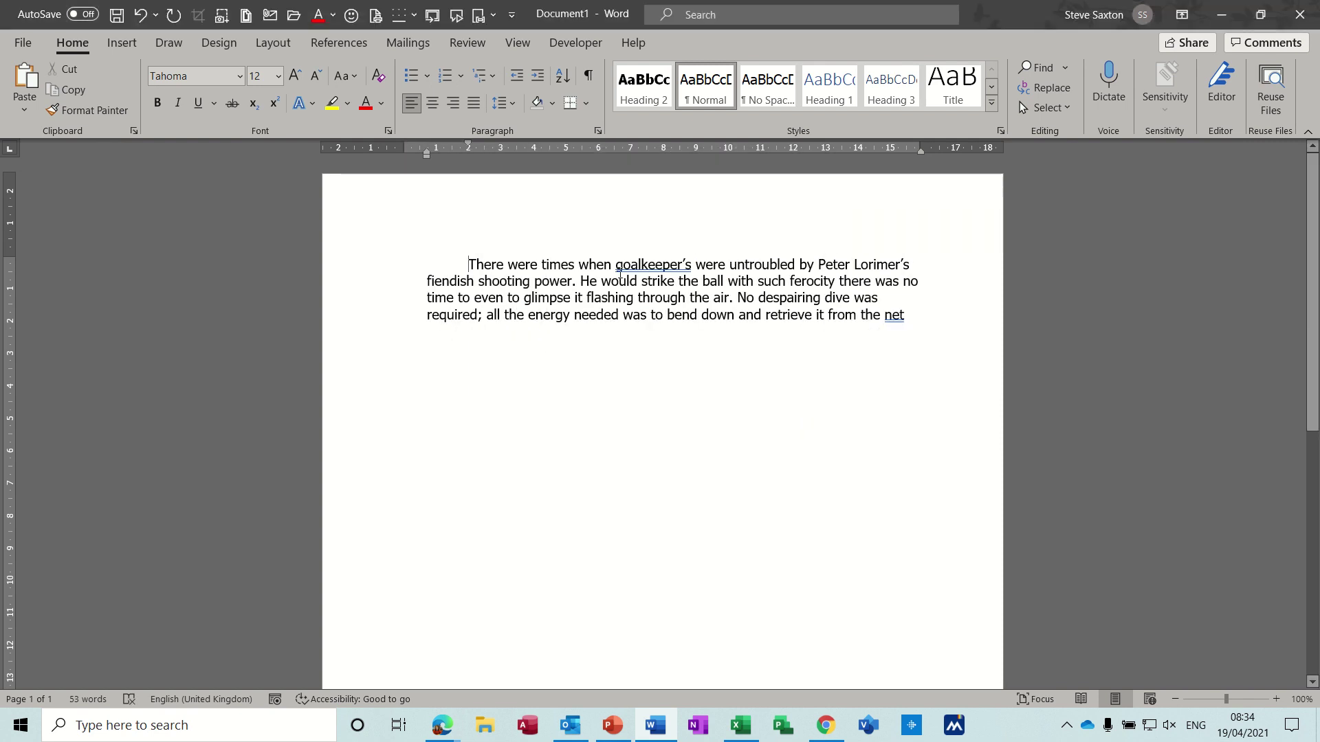
{"action": "key", "text": "ctrl+z"}
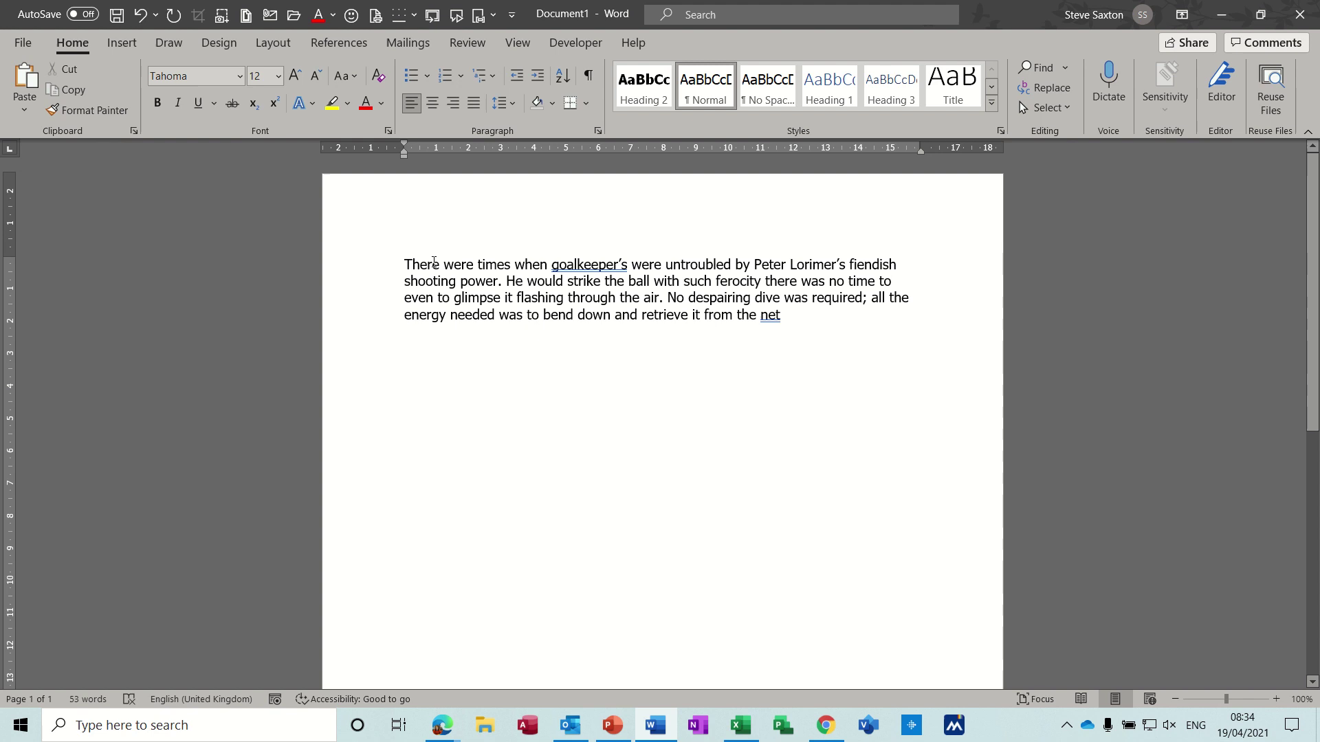
Make the paragraph numbered item 1, check its hanging and first-line ruler markers, and list numbering formats.
{"action": "left_click", "coordinate": [444, 77]}
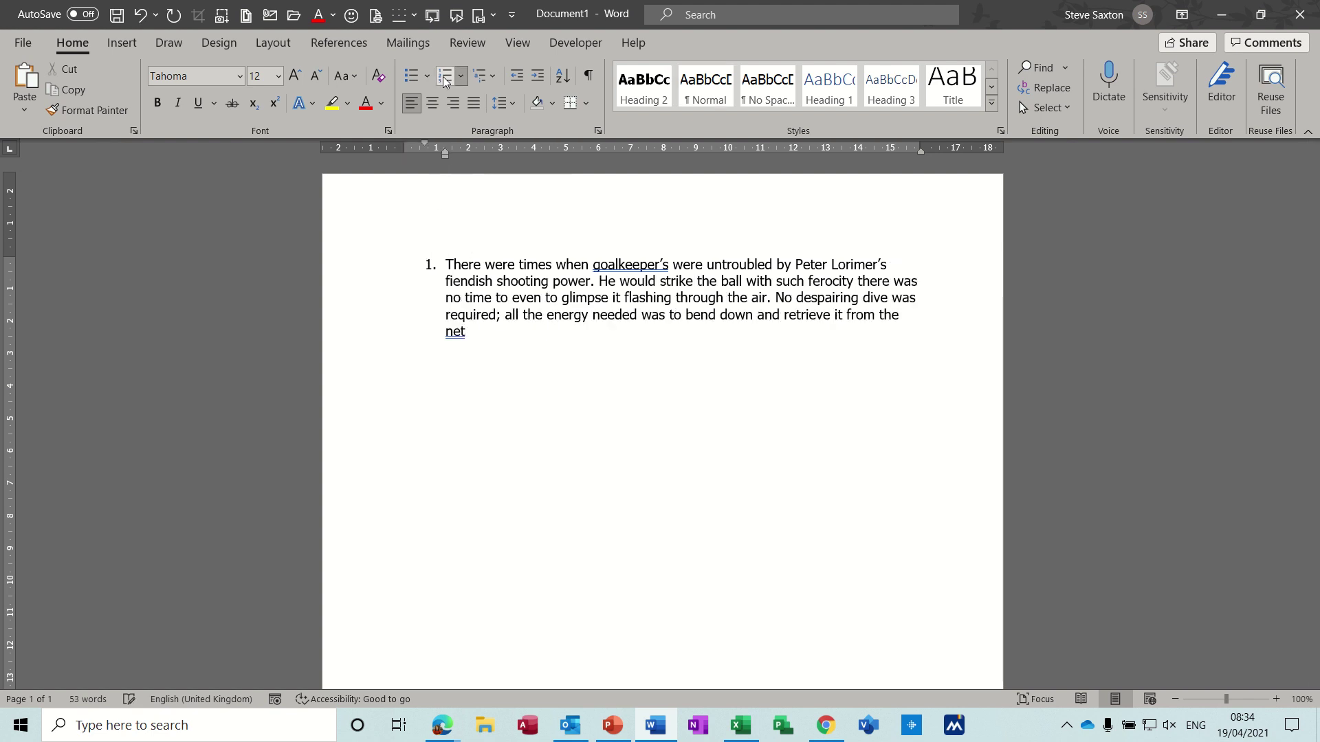
{"action": "left_click", "coordinate": [445, 156]}
{"action": "left_click", "coordinate": [425, 143]}
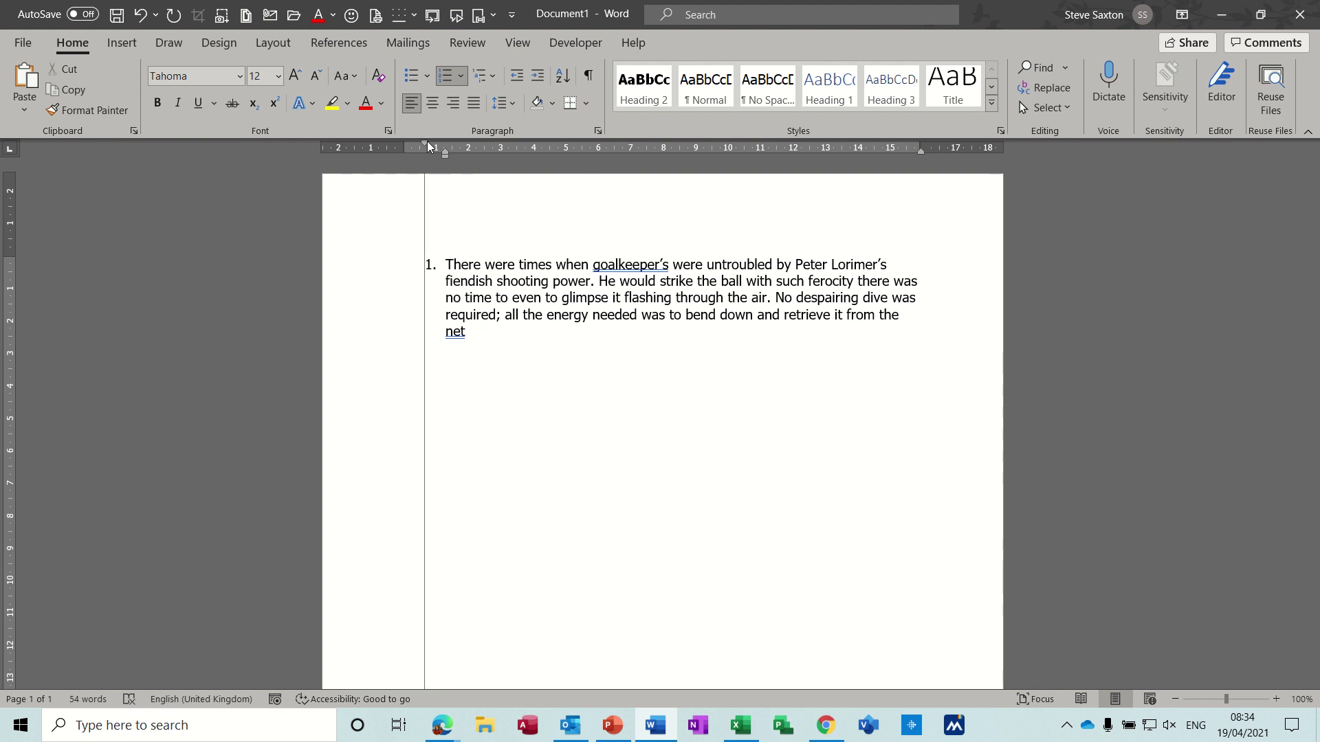
{"action": "left_click", "coordinate": [460, 80]}
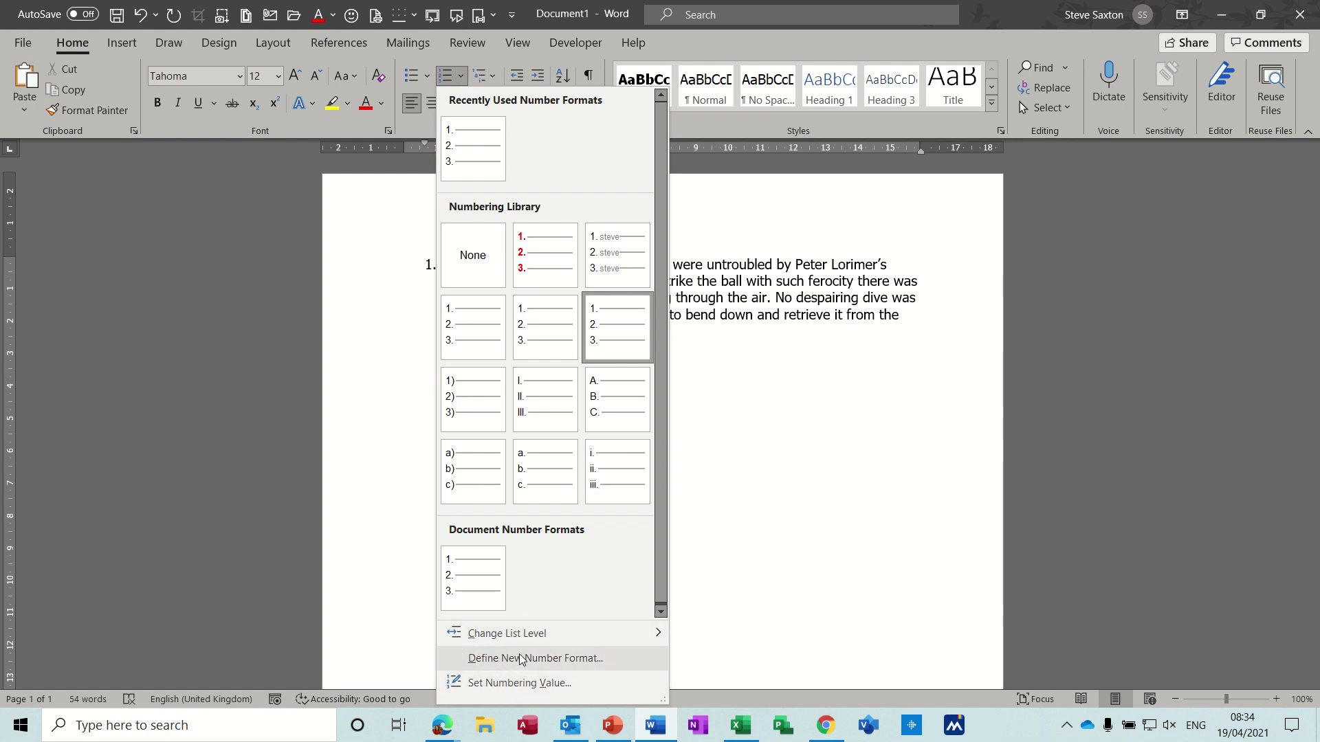
Cancel the Define New Number Format dialog and delete the list number with Backspace.
{"action": "mouse_move", "coordinate": [512, 635]}
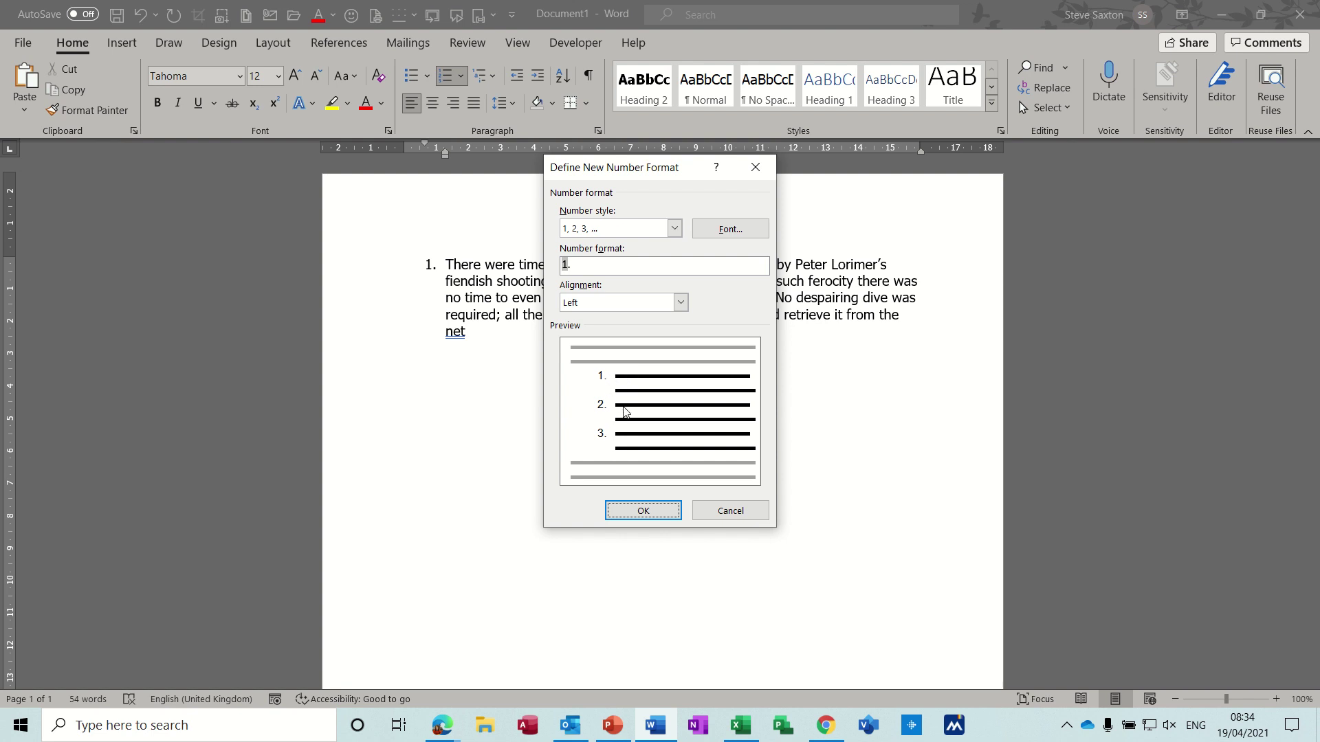
{"action": "left_click", "coordinate": [715, 516]}
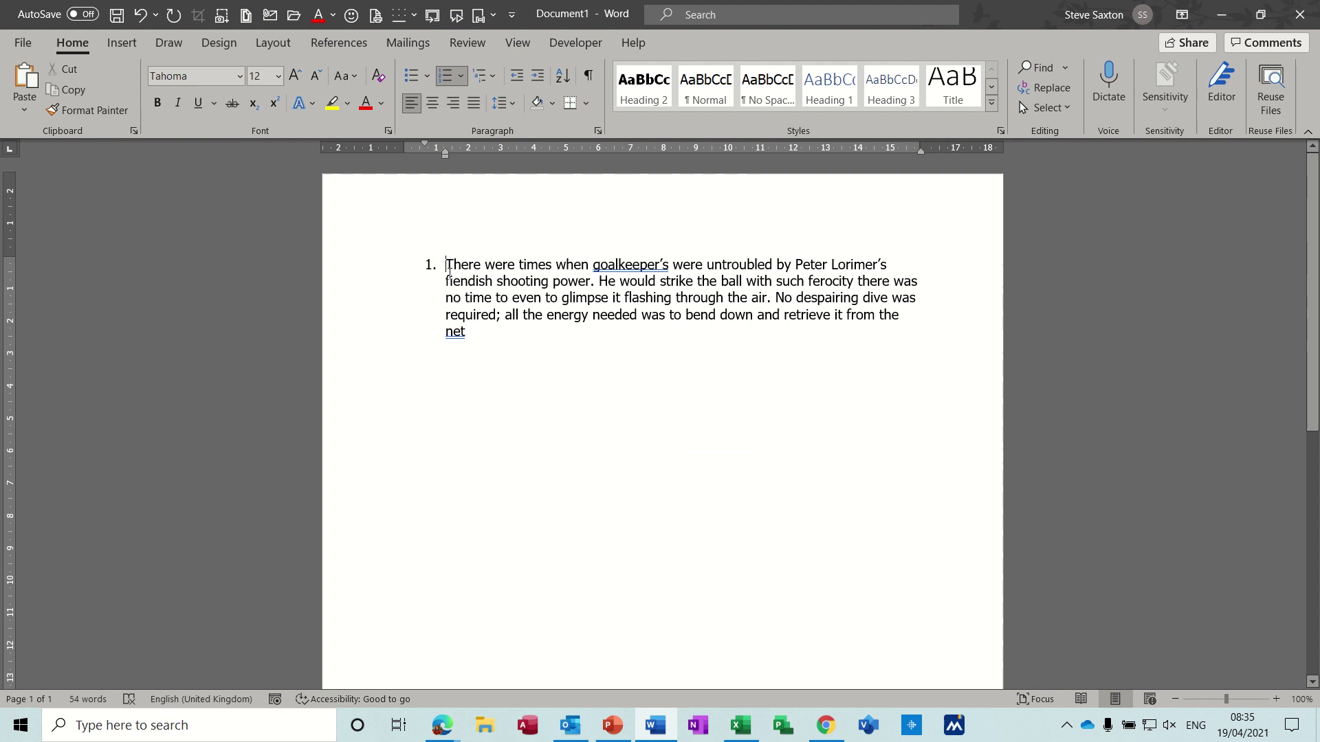
{"action": "key", "text": "BackSpace"}
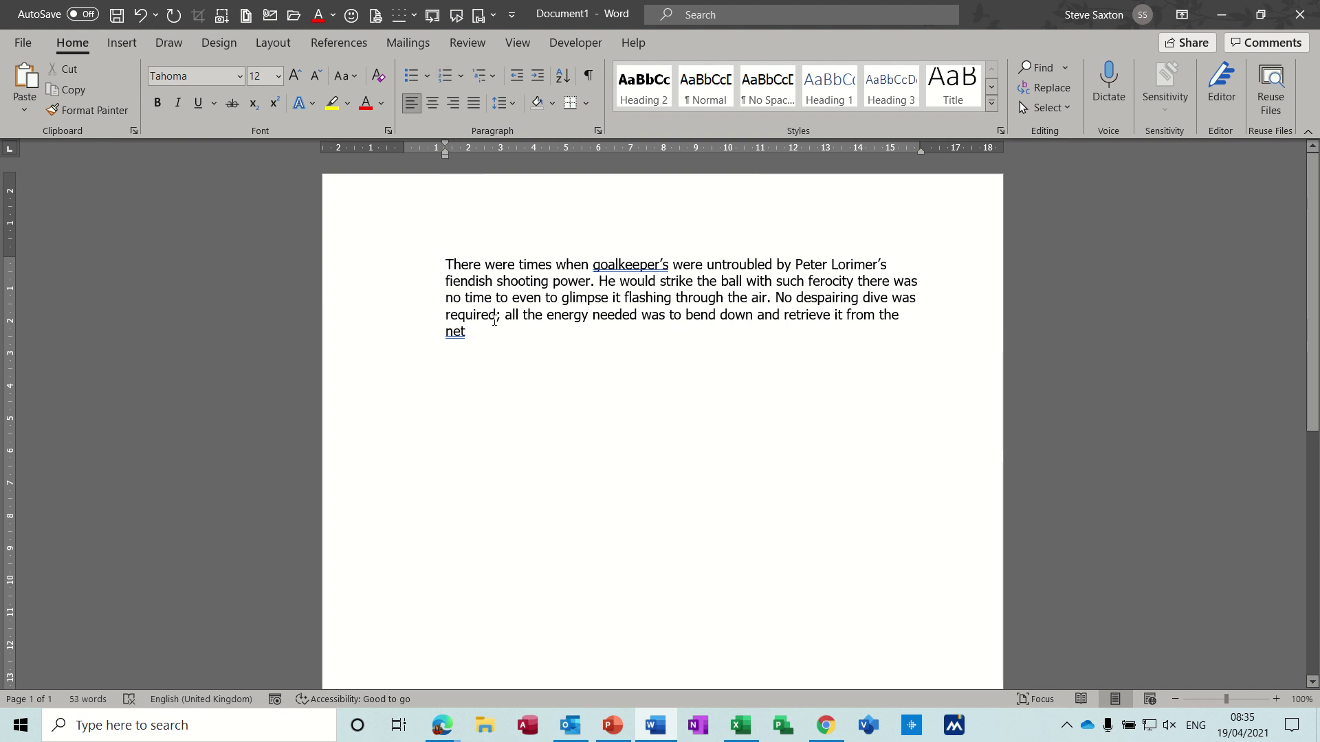
Drag the left indent marker back to 0 so the paragraph is flush with the margin.
{"action": "left_click_drag", "start_coordinate": [446, 155], "coordinate": [404, 156]}
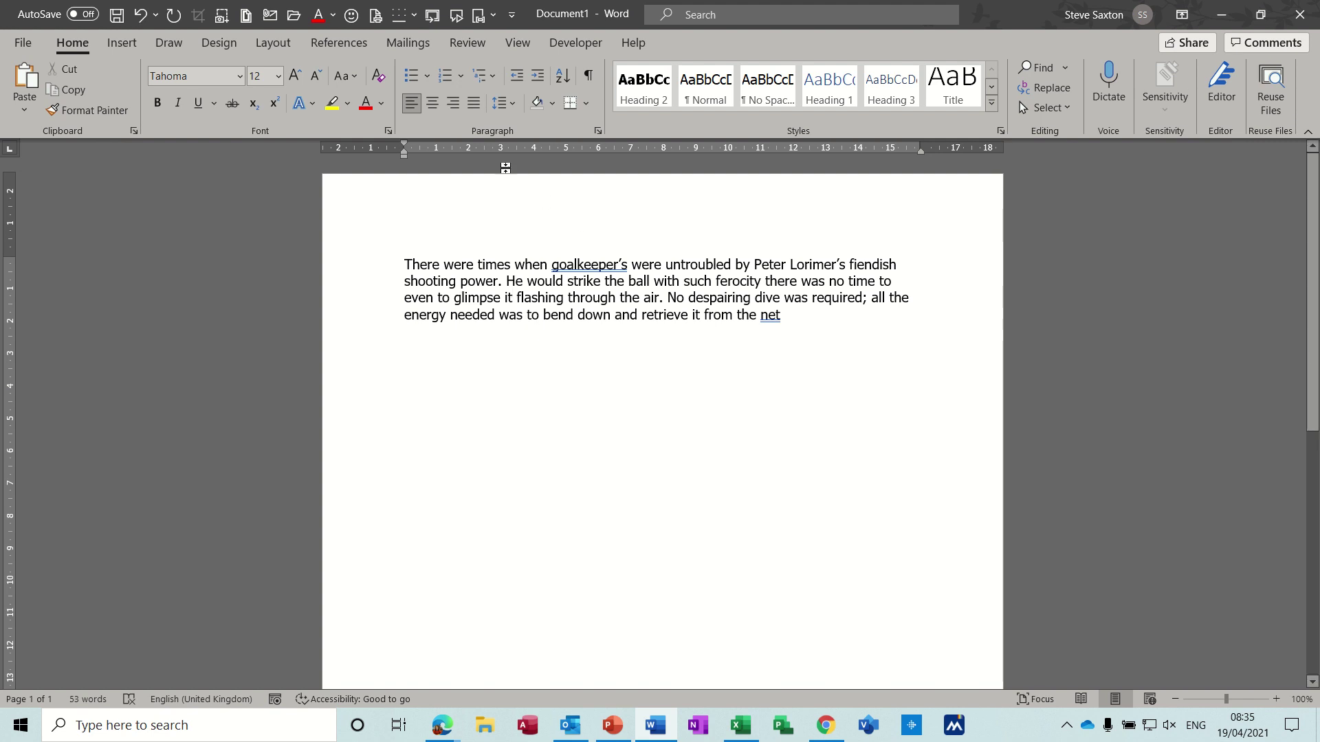
Renumber the paragraph as item 1, drag its indent markers to 0, and display formatting marks.
{"action": "left_click", "coordinate": [445, 77]}
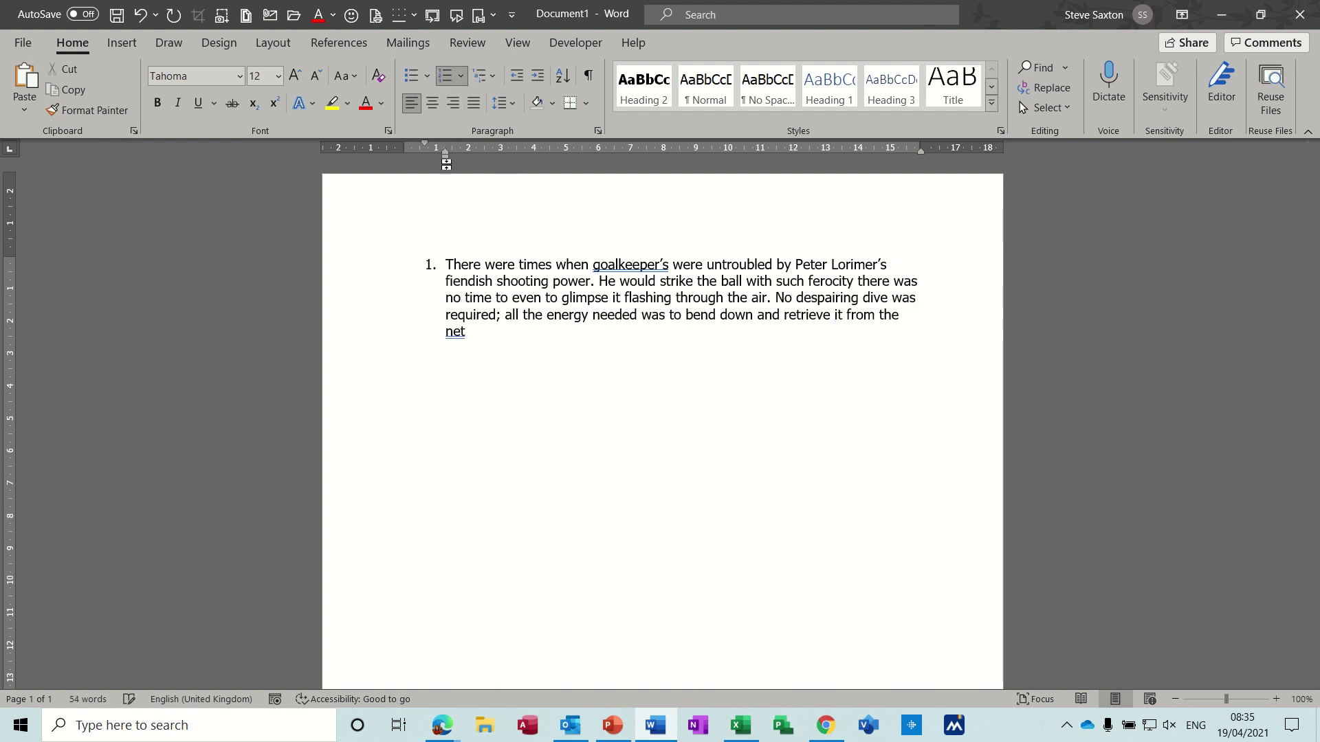
{"action": "left_click_drag", "start_coordinate": [444, 157], "coordinate": [407, 162]}
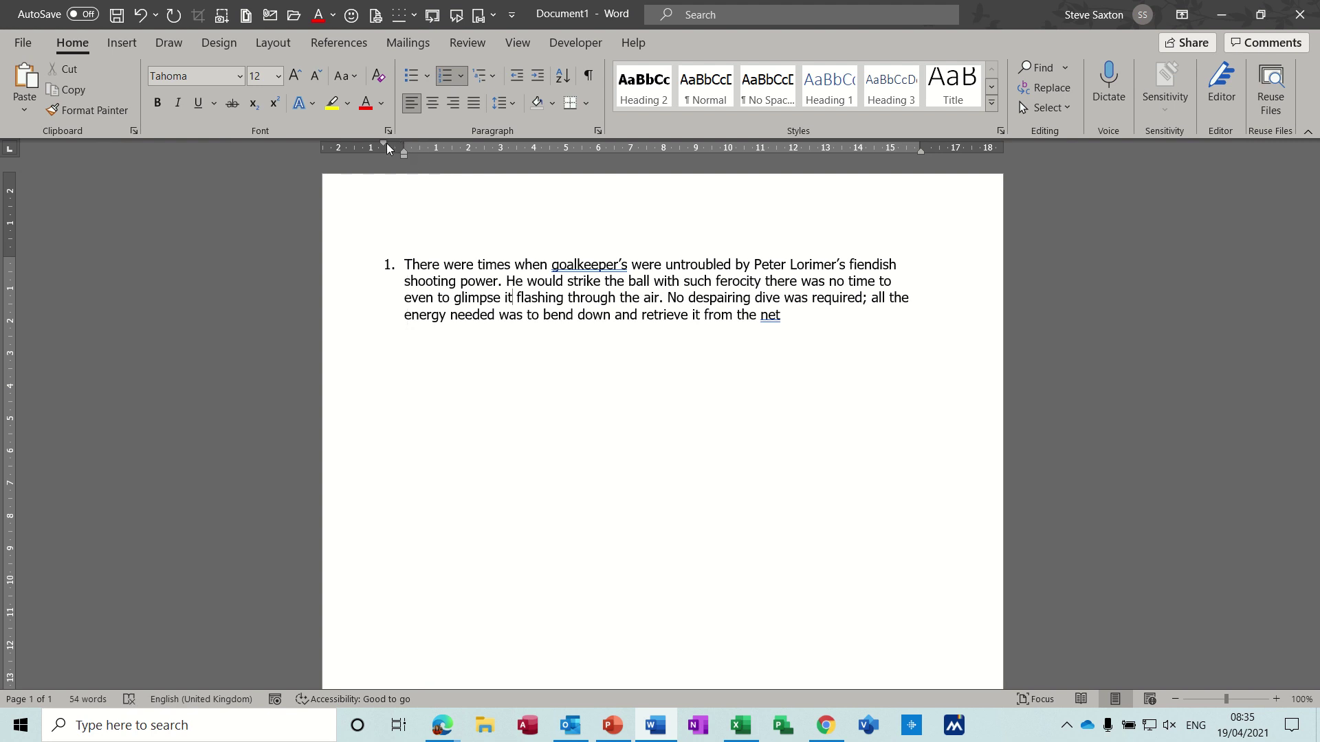
{"action": "left_click_drag", "start_coordinate": [385, 146], "coordinate": [402, 142]}
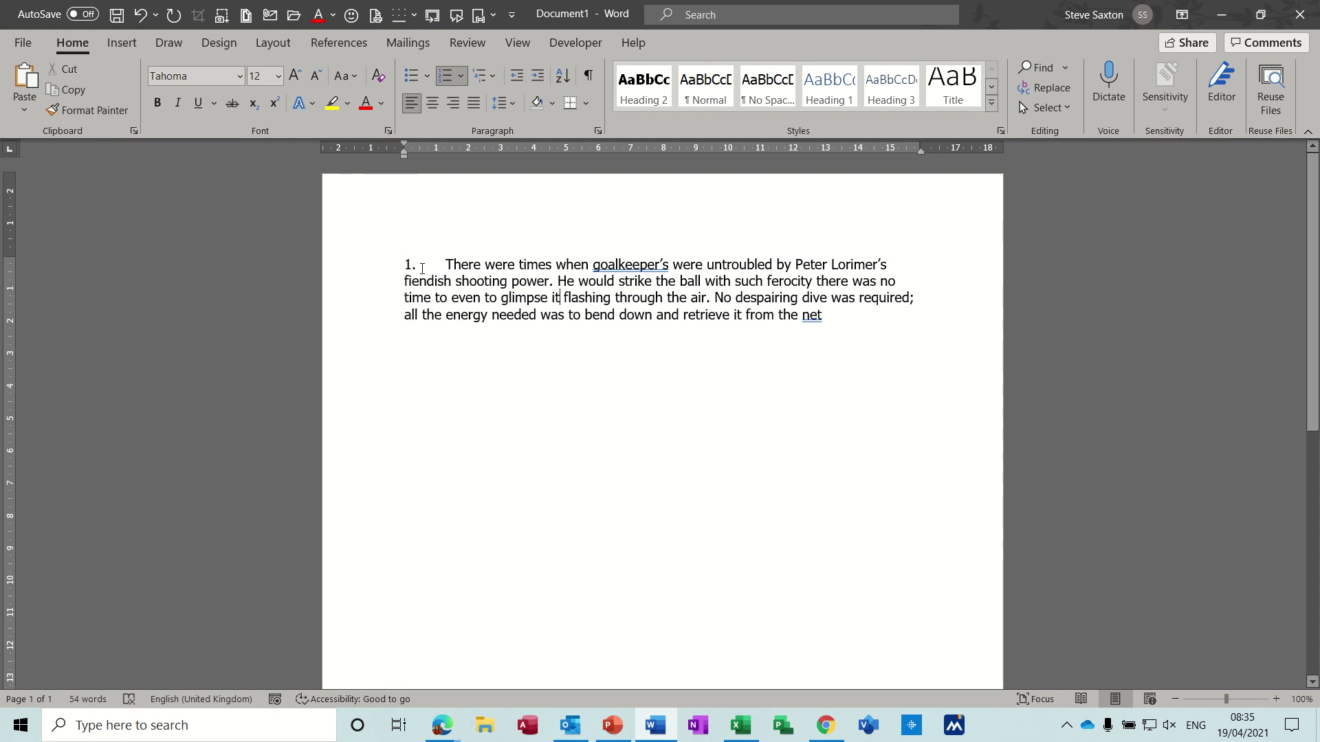
{"action": "left_click", "coordinate": [589, 77]}
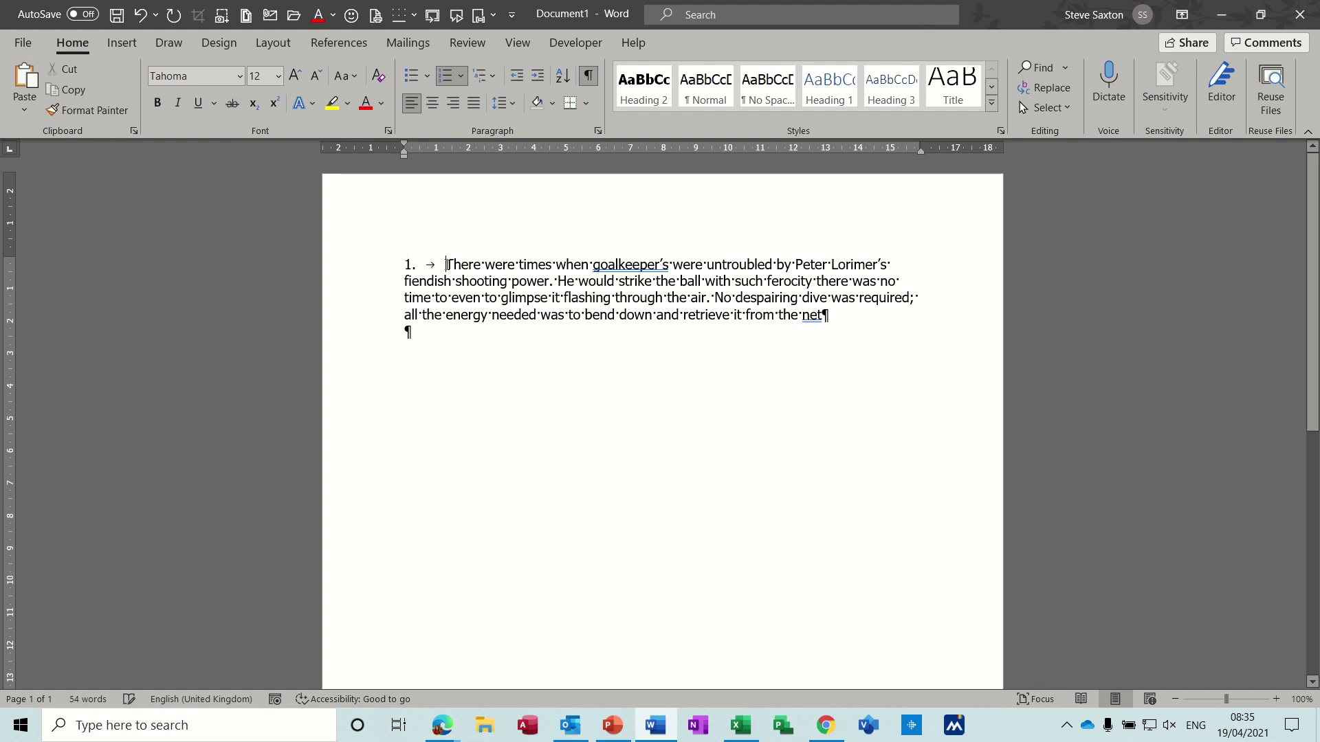
Delete the list number, toggle formatting marks off and on, and Tab-indent the first line.
{"action": "key", "text": "BackSpace"}
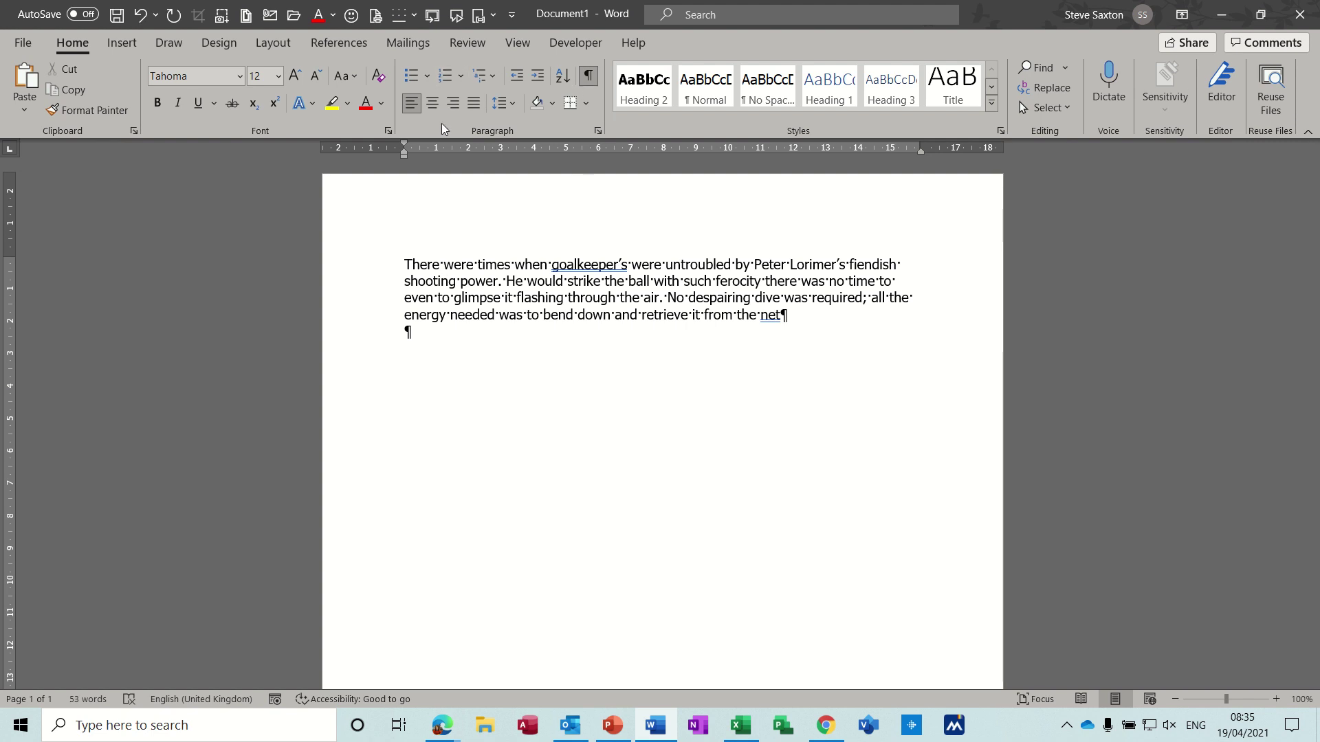
{"action": "left_click", "coordinate": [588, 75]}
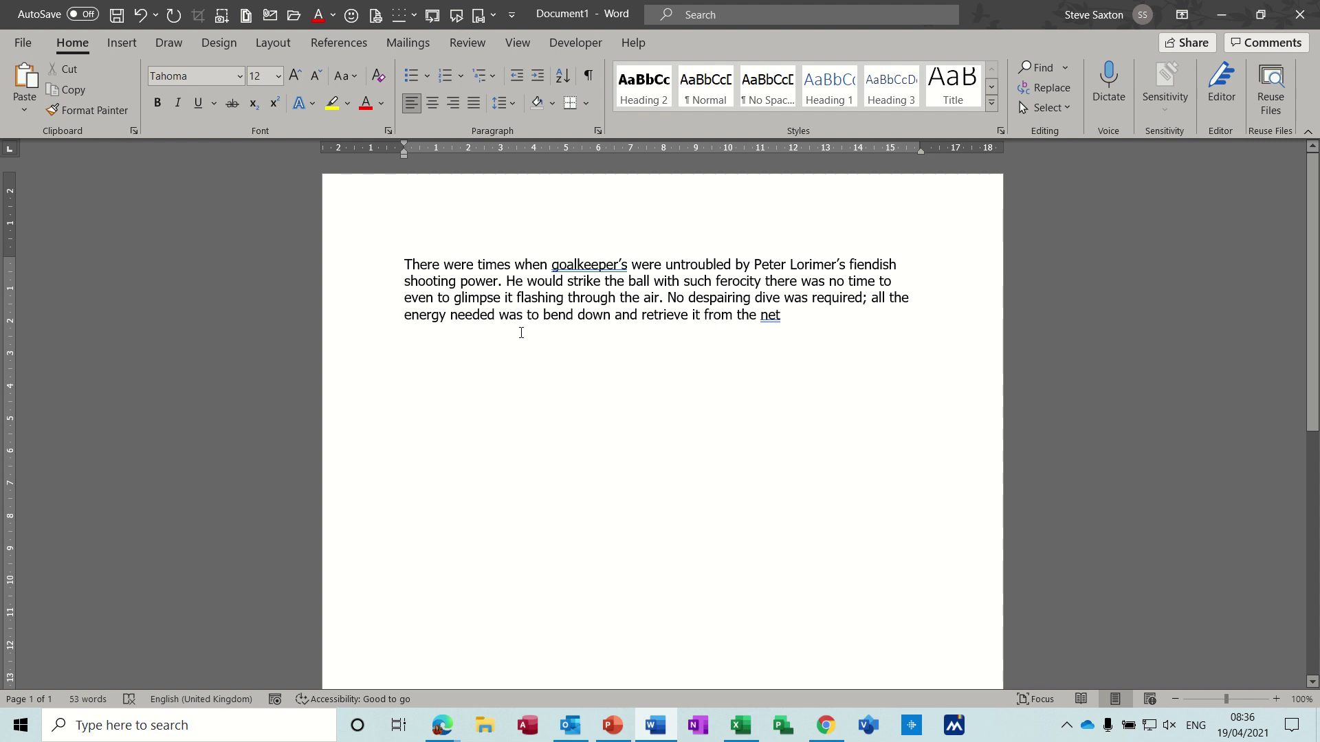
{"action": "left_click", "coordinate": [587, 75]}
{"action": "key", "text": "Tab"}
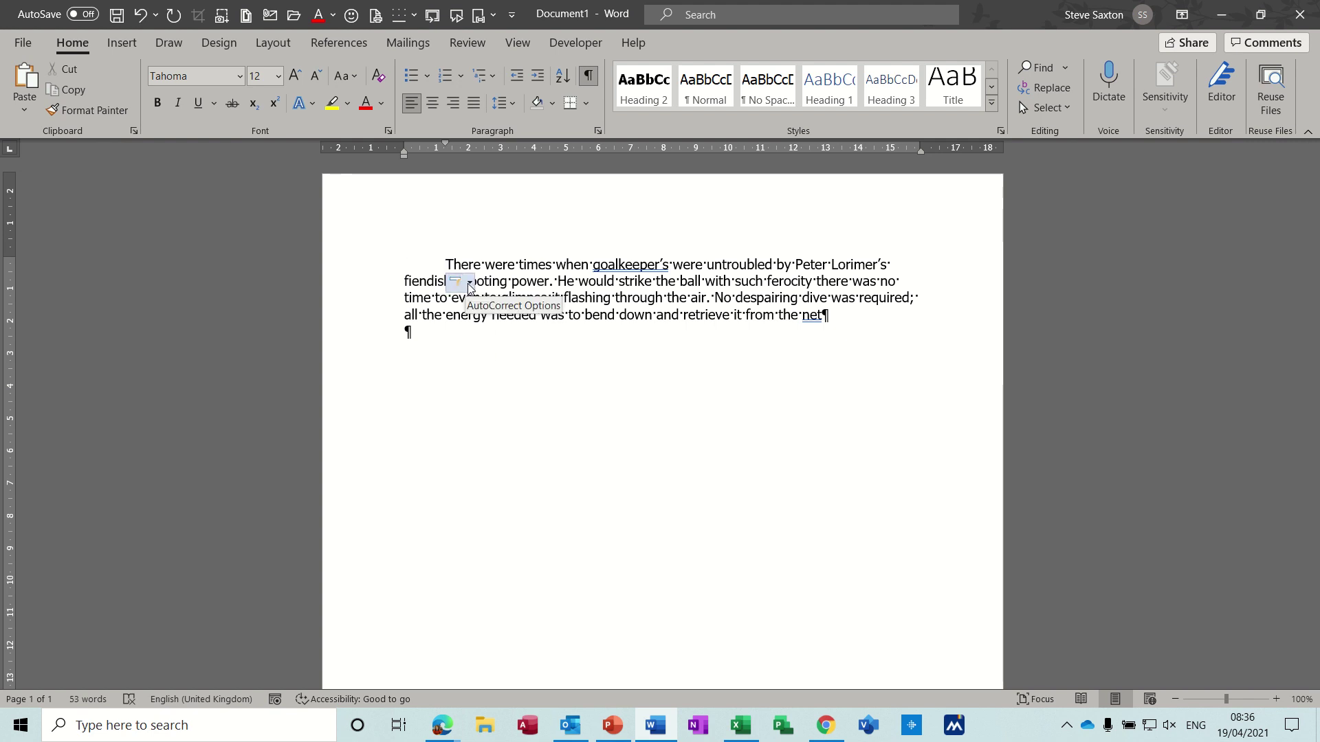
Use the AutoCorrect Options smart tag's Change Back to Tab on the first-line indent.
{"action": "left_click", "coordinate": [468, 284]}
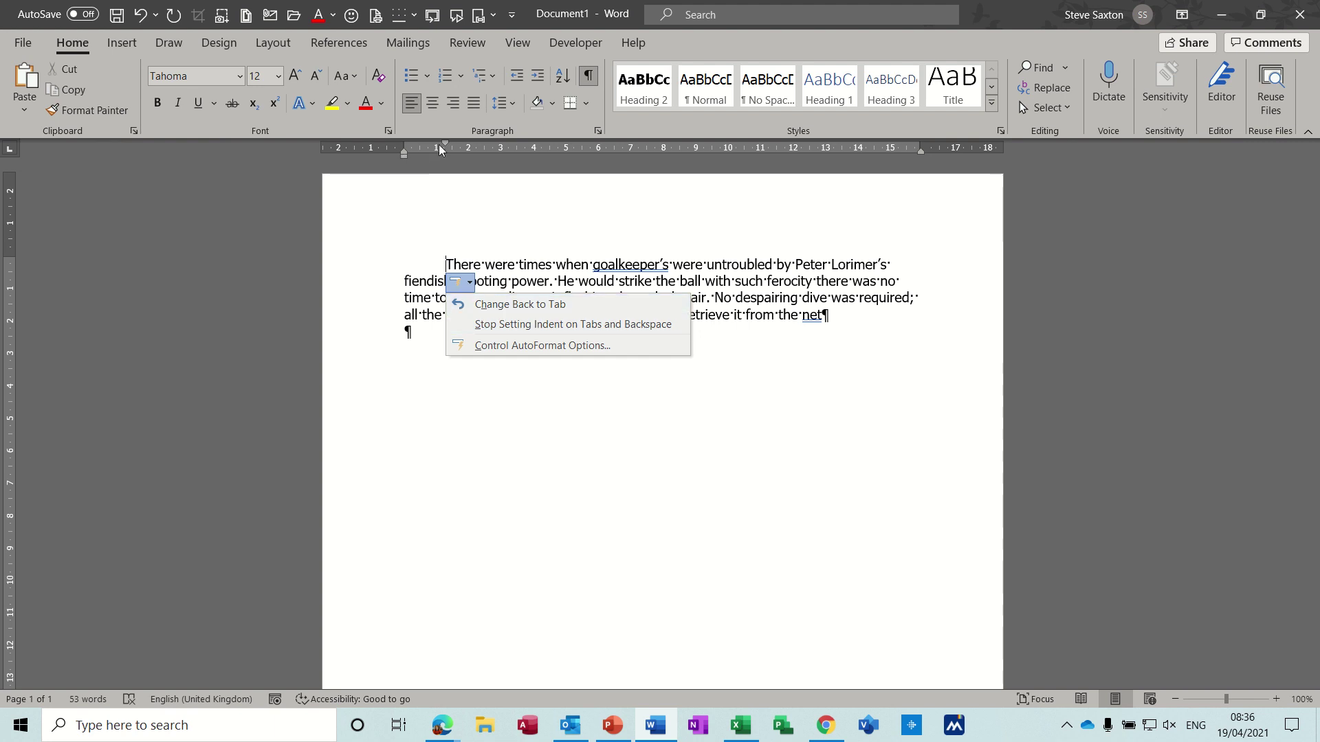
{"action": "left_click", "coordinate": [493, 305]}
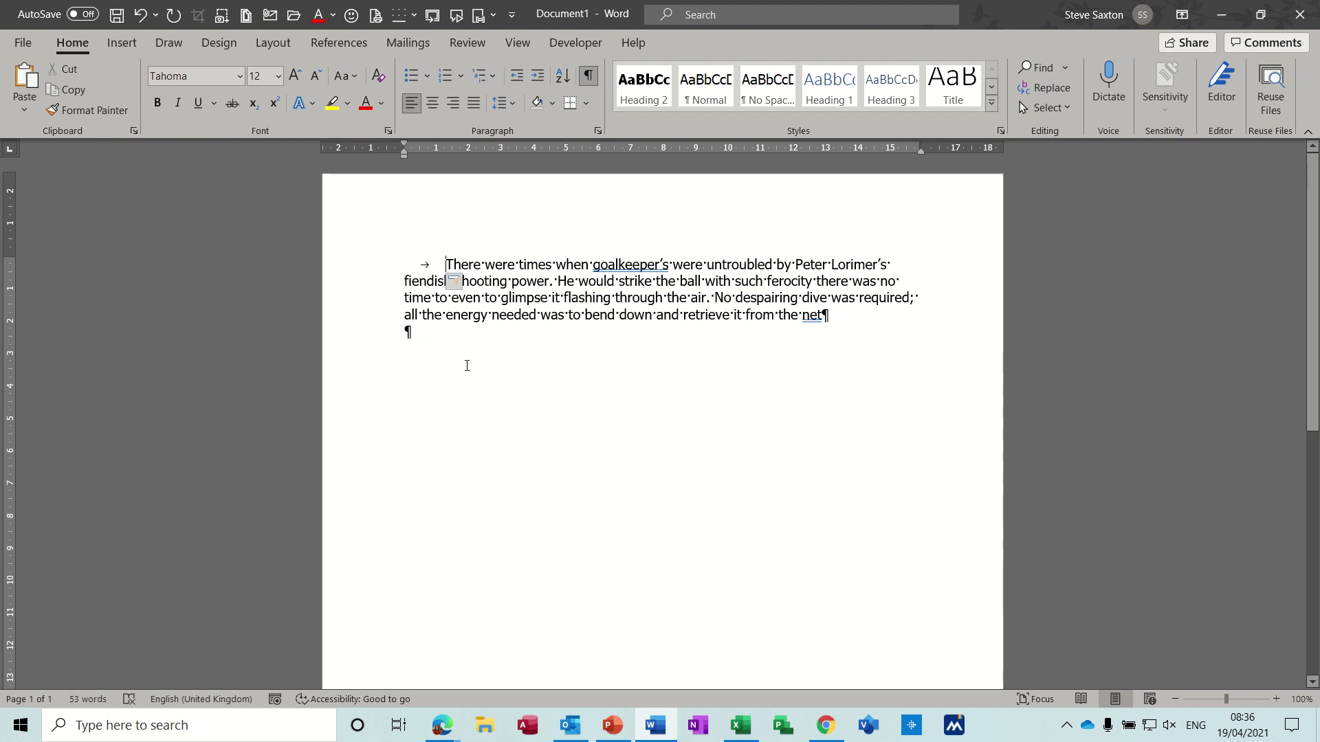
Turn the leading tab into a first-line indent, then increase the paragraph's left indent twice.
{"action": "key", "text": "ctrl+y"}
{"action": "key", "text": "Tab"}
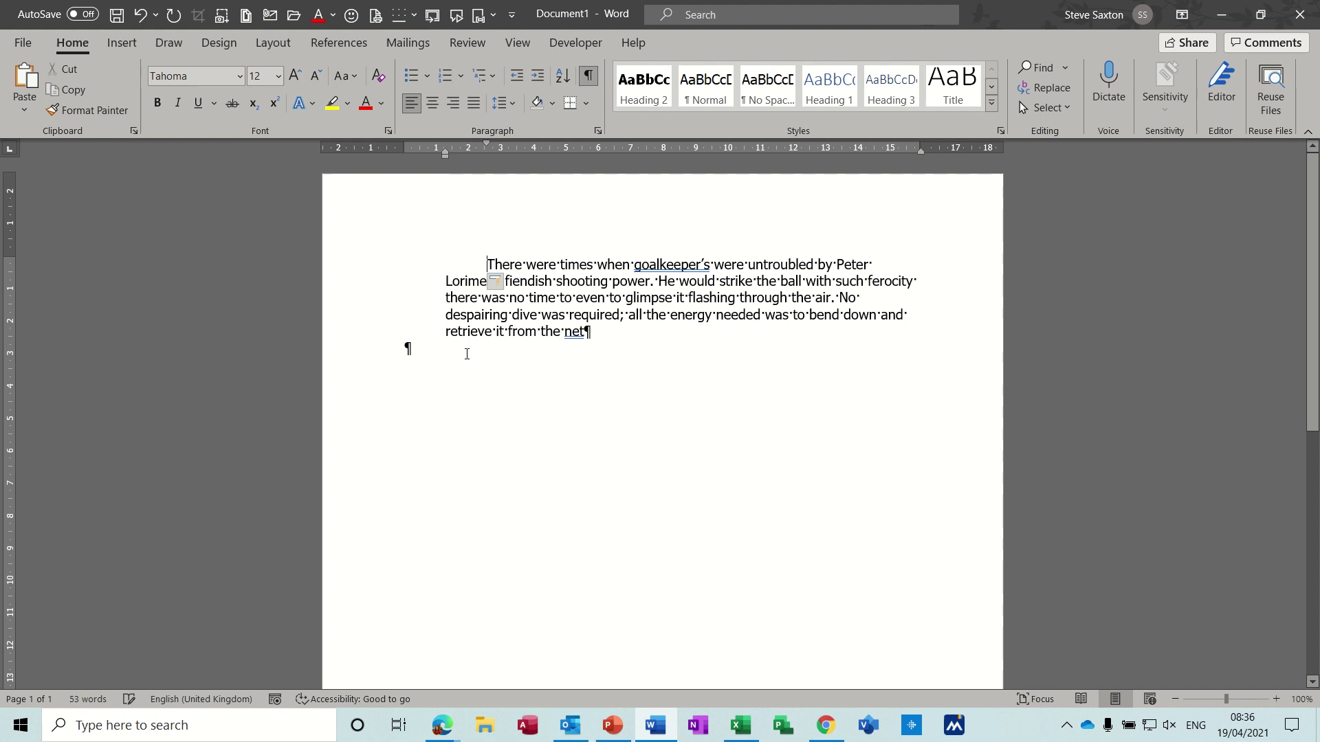
{"action": "key", "text": "Tab"}
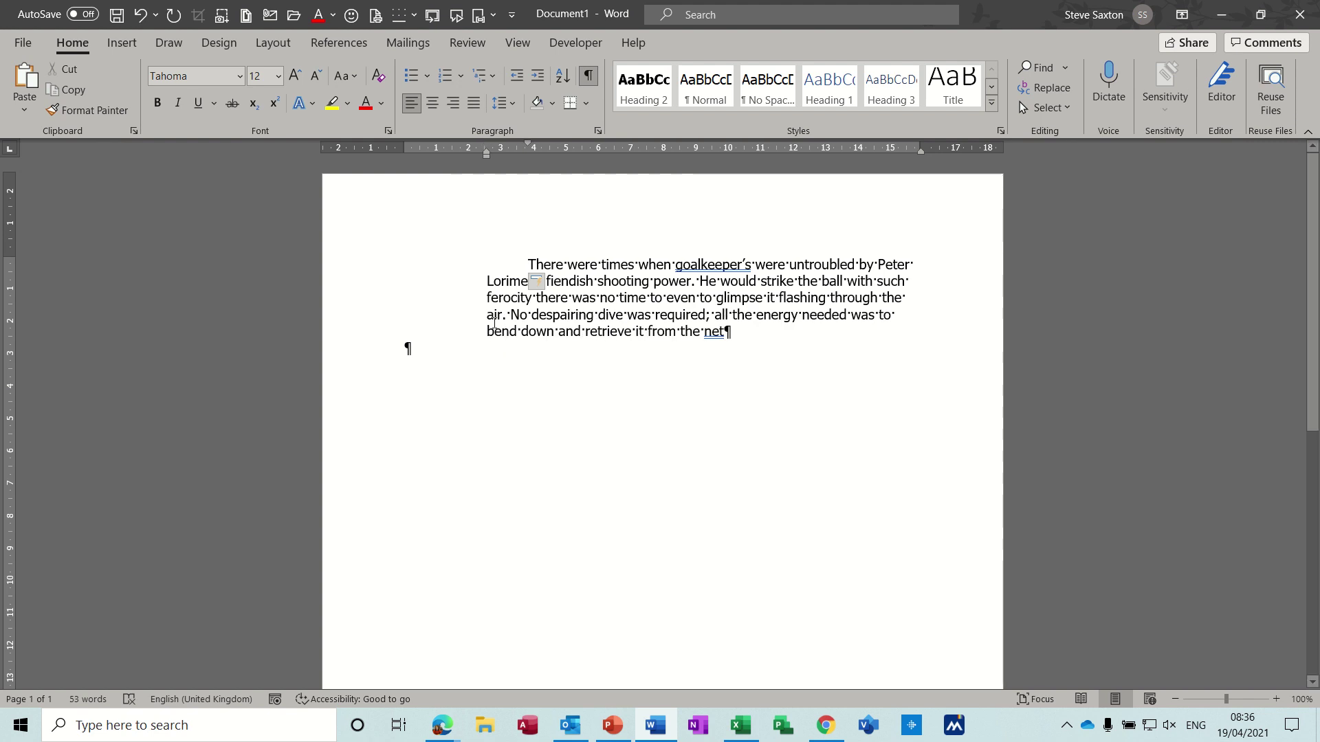
Undo the last left indent via AutoCorrect Options and backspace the remaining indents back to the margin.
{"action": "left_click", "coordinate": [543, 288]}
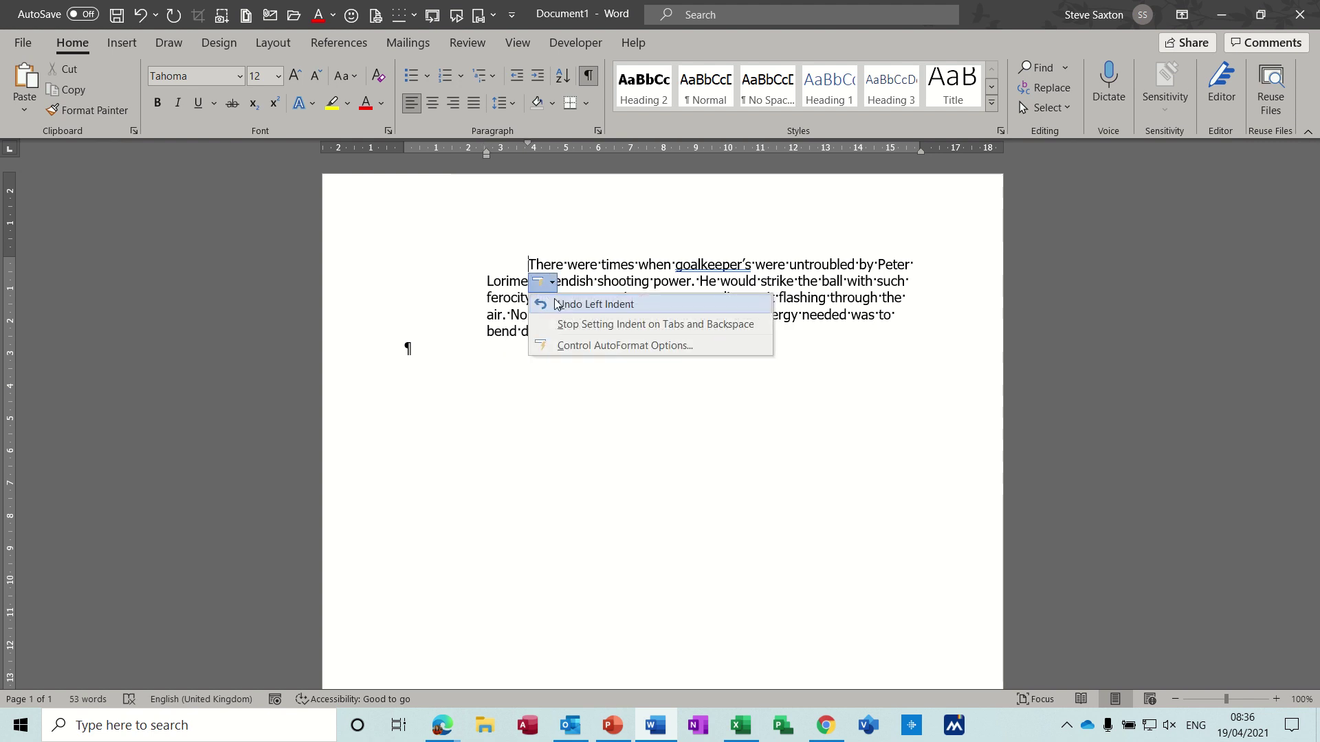
{"action": "left_click", "coordinate": [564, 308]}
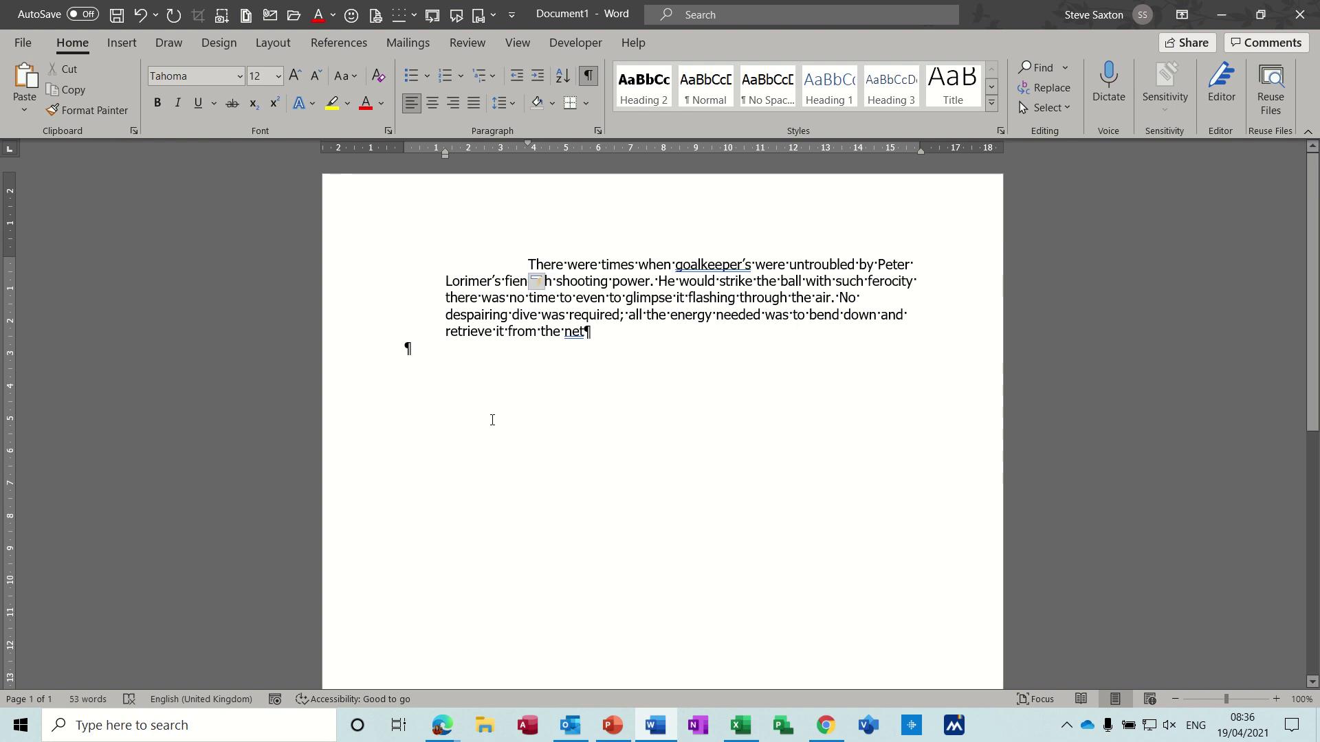
{"action": "key", "text": "BackSpace"}
{"action": "key", "text": "BackSpace"}
{"action": "key", "text": "BackSpace"}
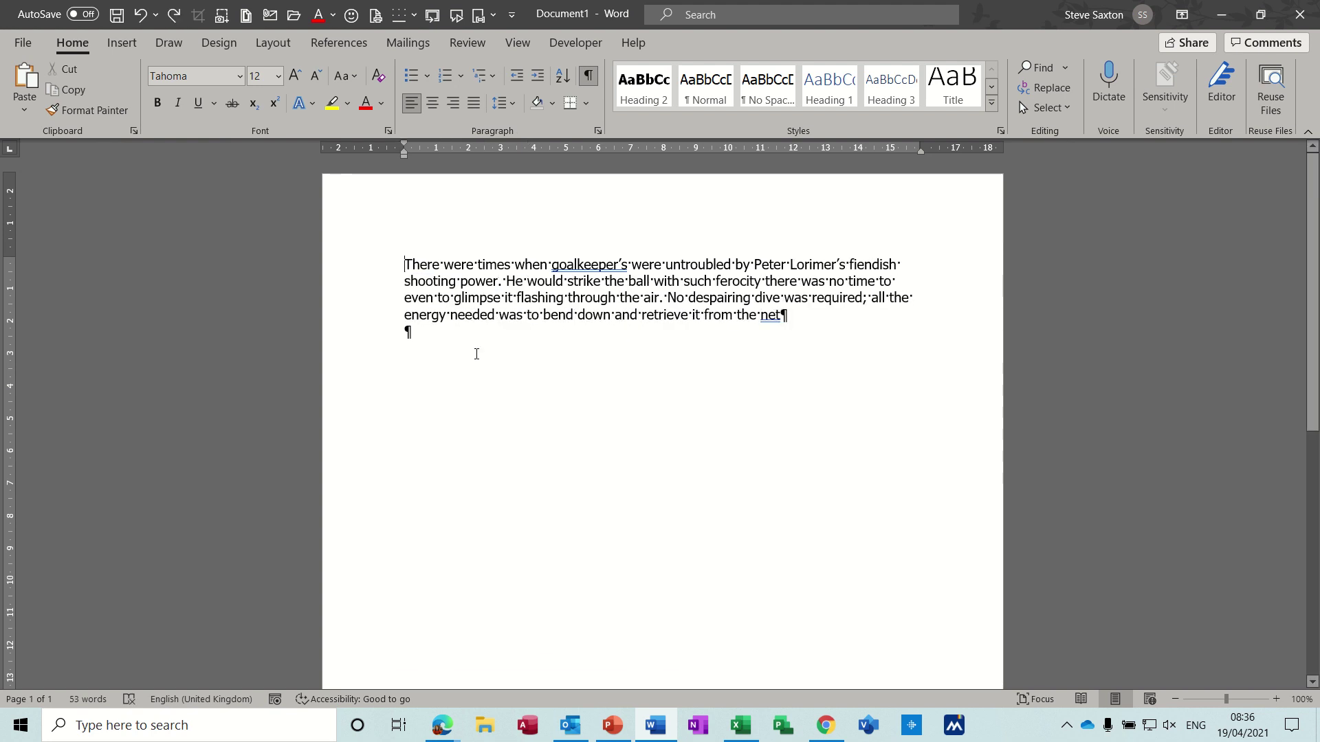
Add a tab before the first word and use AutoCorrect Options to keep it a real tab character, not a first-line indent.
{"action": "key", "text": "Tab"}
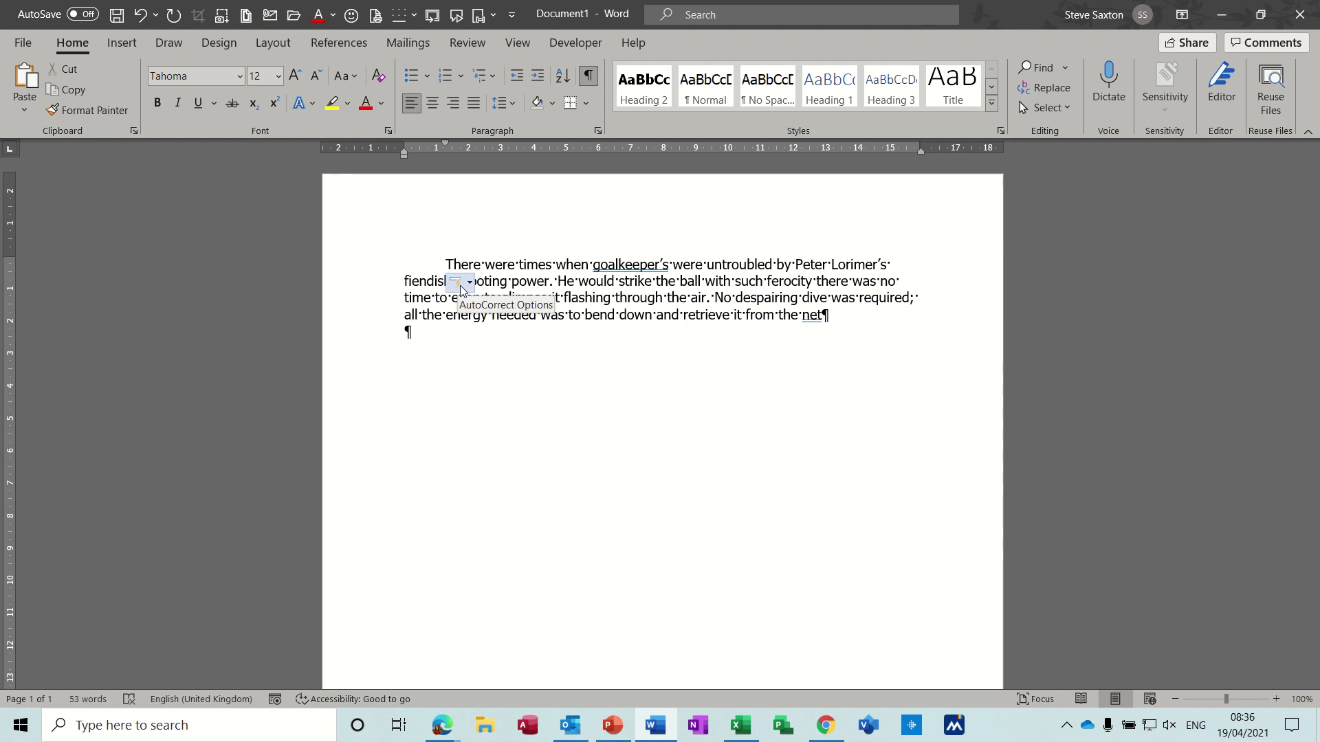
{"action": "left_click", "coordinate": [460, 286]}
{"action": "left_click", "coordinate": [474, 303]}
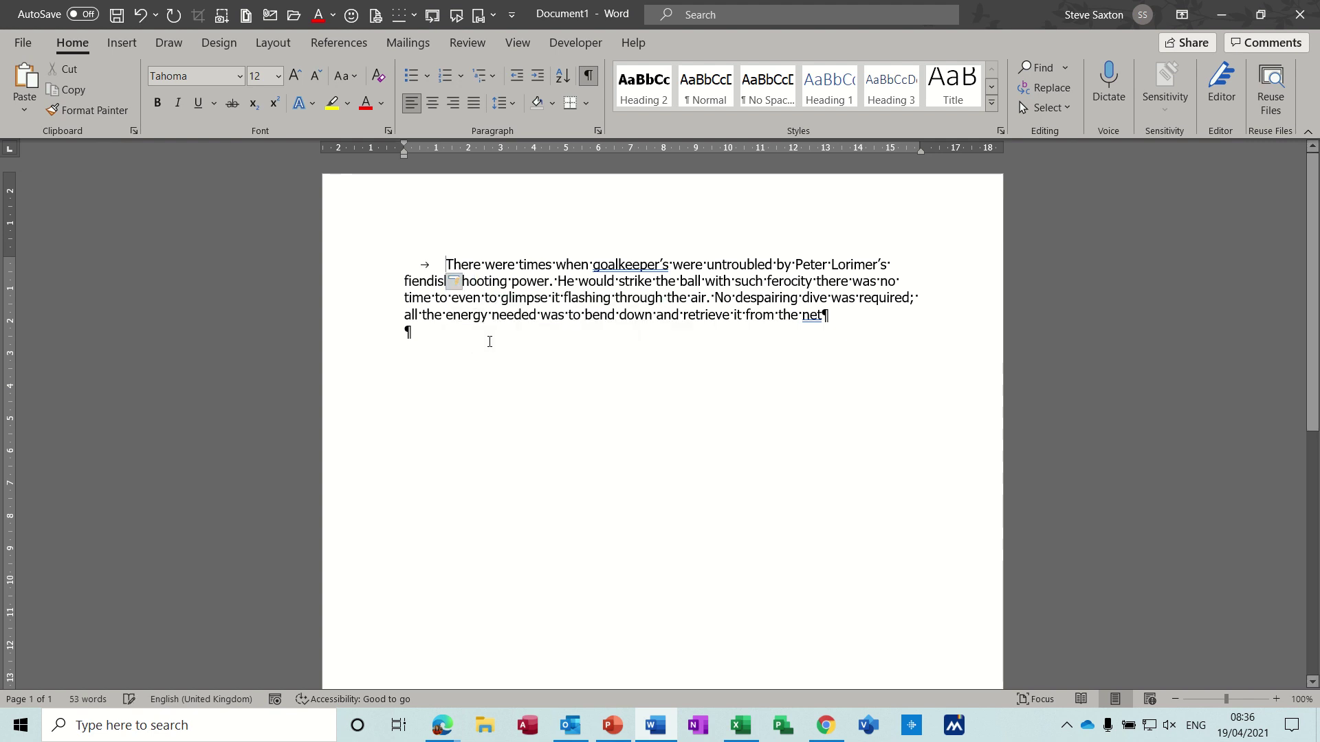
Add three more tabs before the first word and place the cursor between the second and third tabs.
{"action": "key", "text": "Tab"}
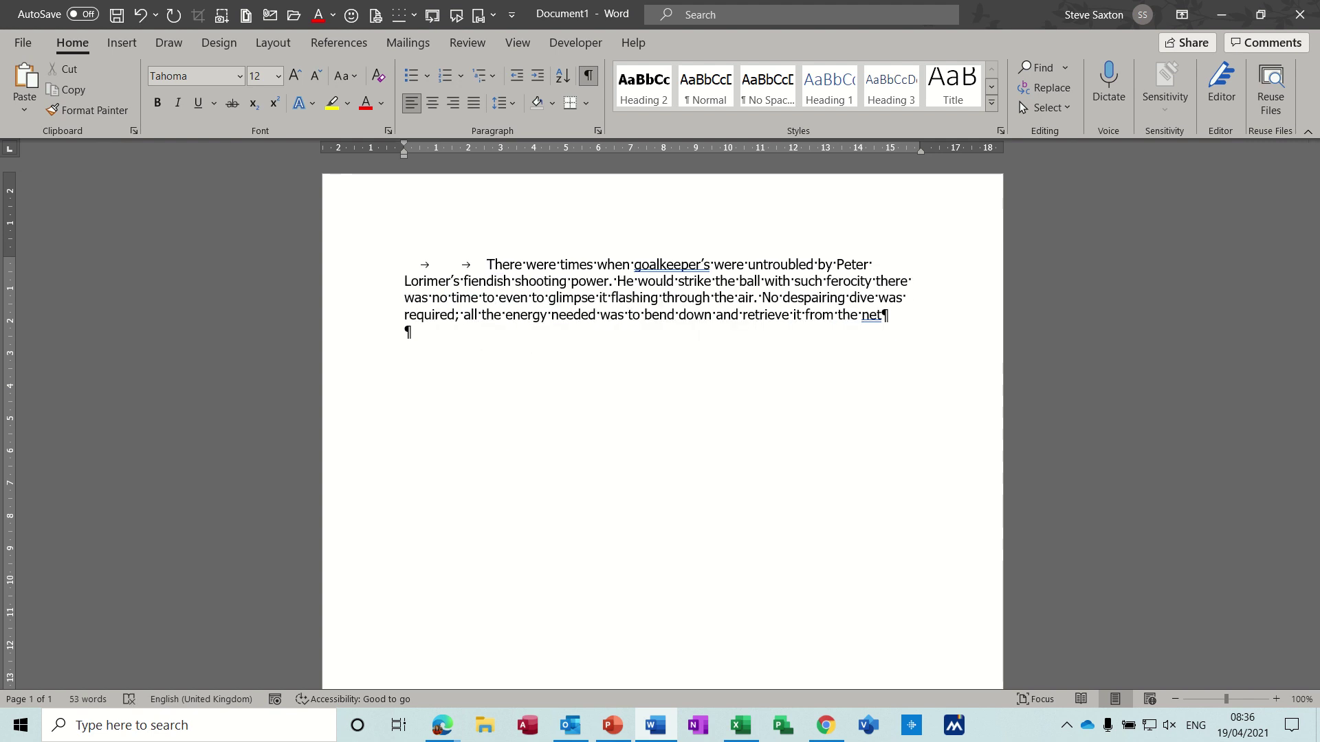
{"action": "key", "text": "Tab"}
{"action": "key", "text": "Tab"}
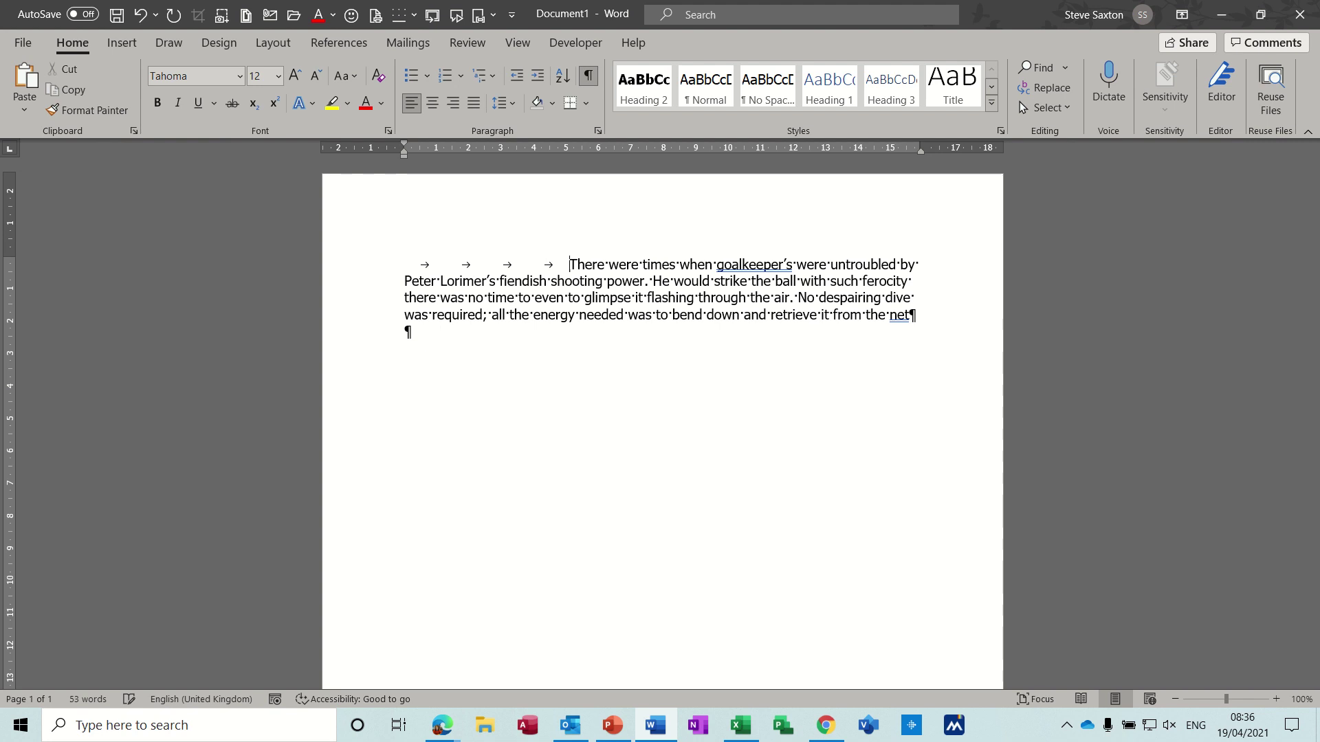
{"action": "key", "text": "Tab"}
{"action": "key", "text": "Tab"}
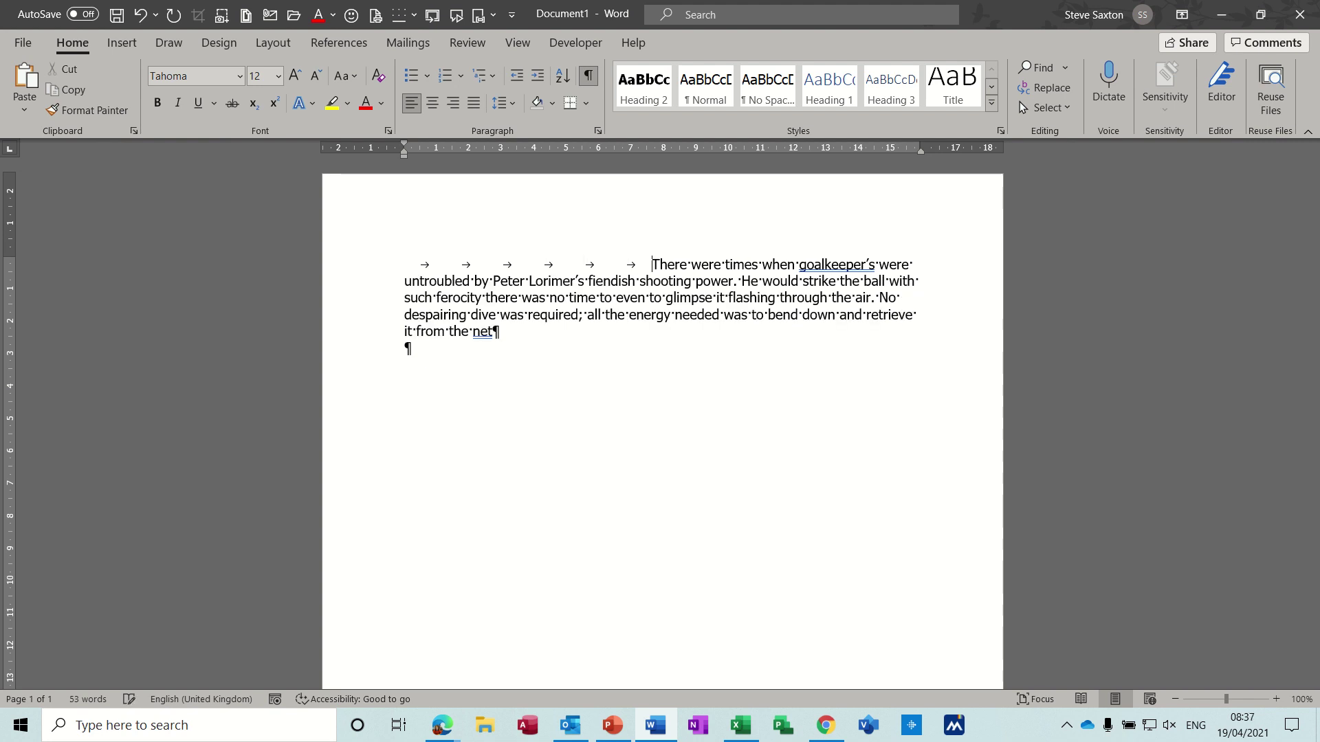
{"action": "left_click", "coordinate": [507, 252]}
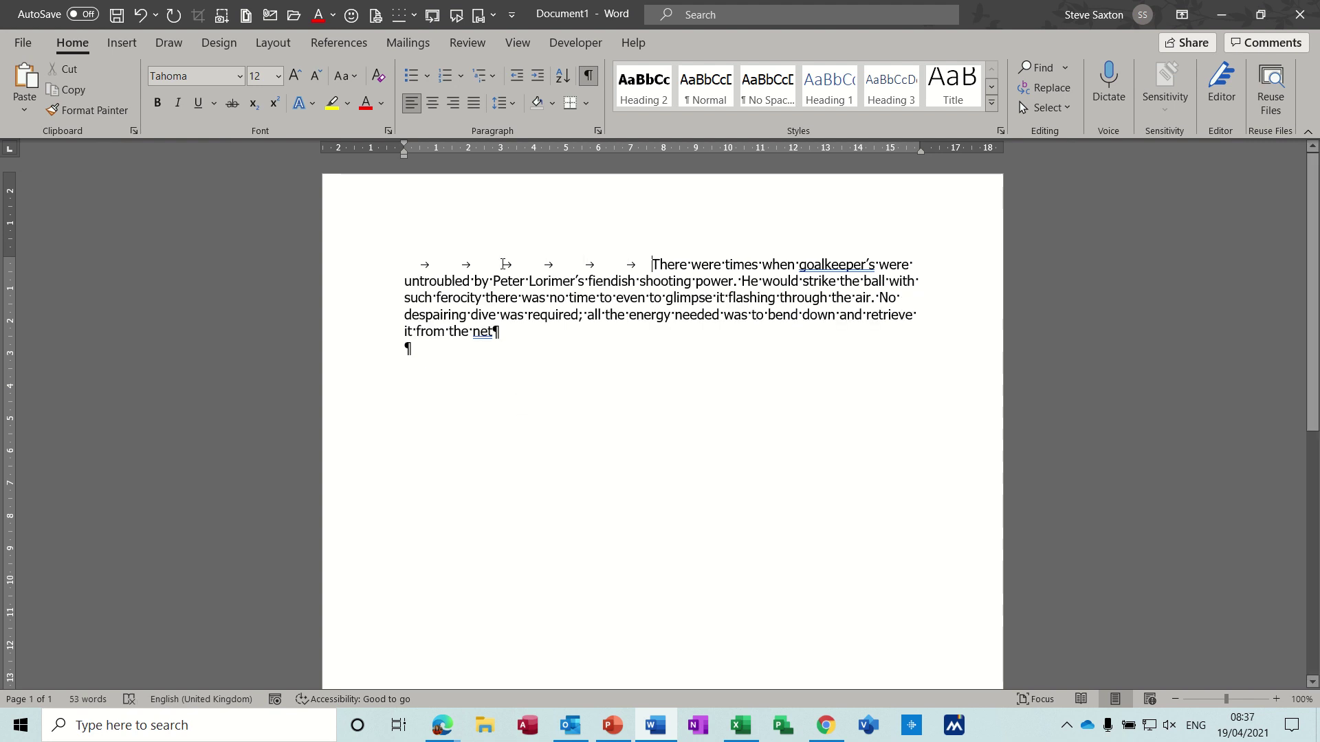
Type the filler text 'Dhshsh h hh h' and 'hehehvhhh h h eh ehehe' among the leading tabs.
{"action": "type", "text": "Dhshsh h "}
{"action": "type", "text": "hh h\t\t\t\tThere"}
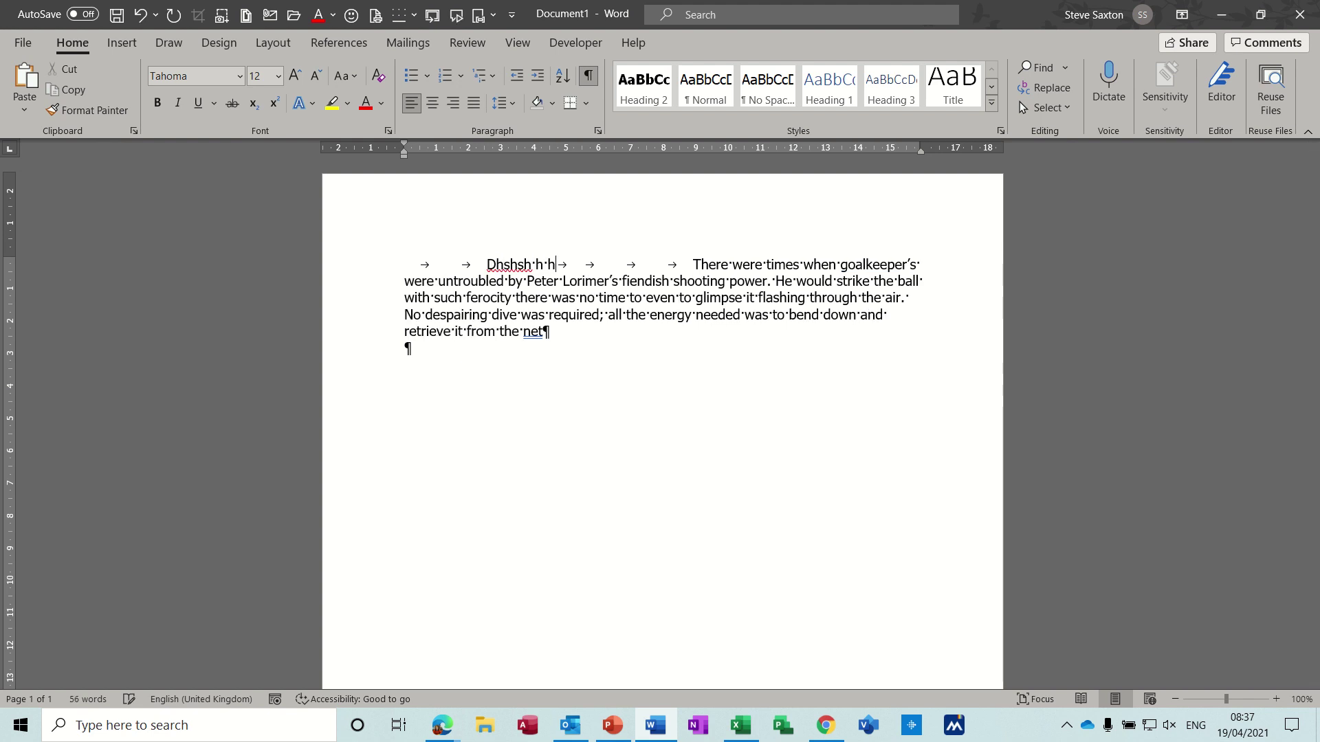
{"action": "key", "text": "Right"}
{"action": "type", "text": "he"}
{"action": "type", "text": "hehvhhh "}
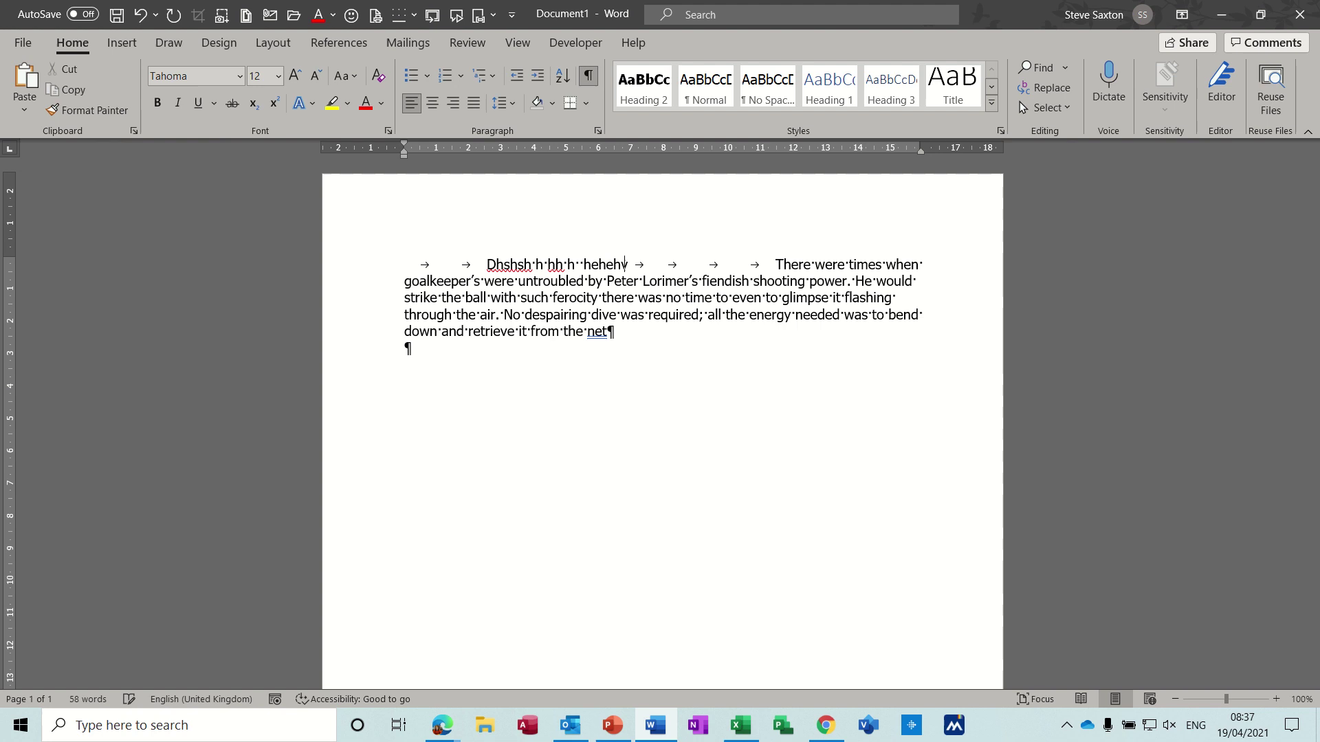
{"action": "type", "text": "h h eh ehehe"}
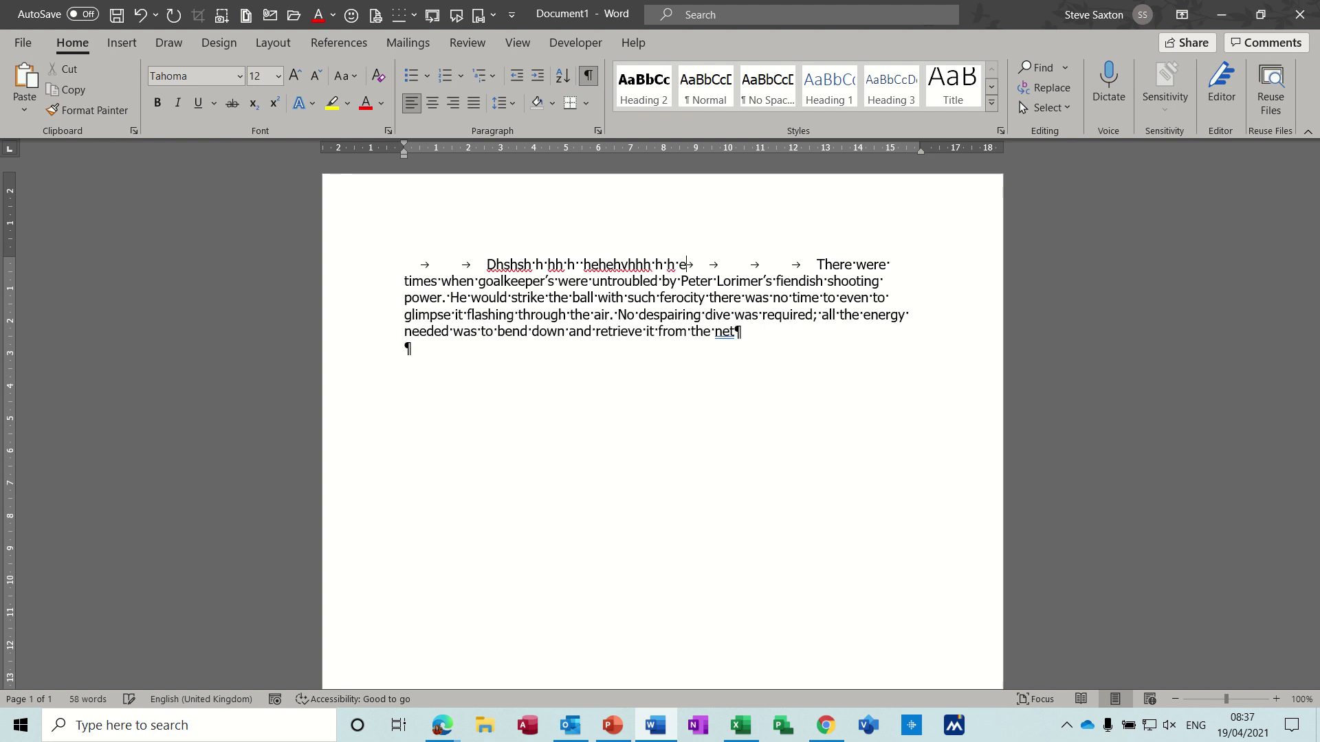
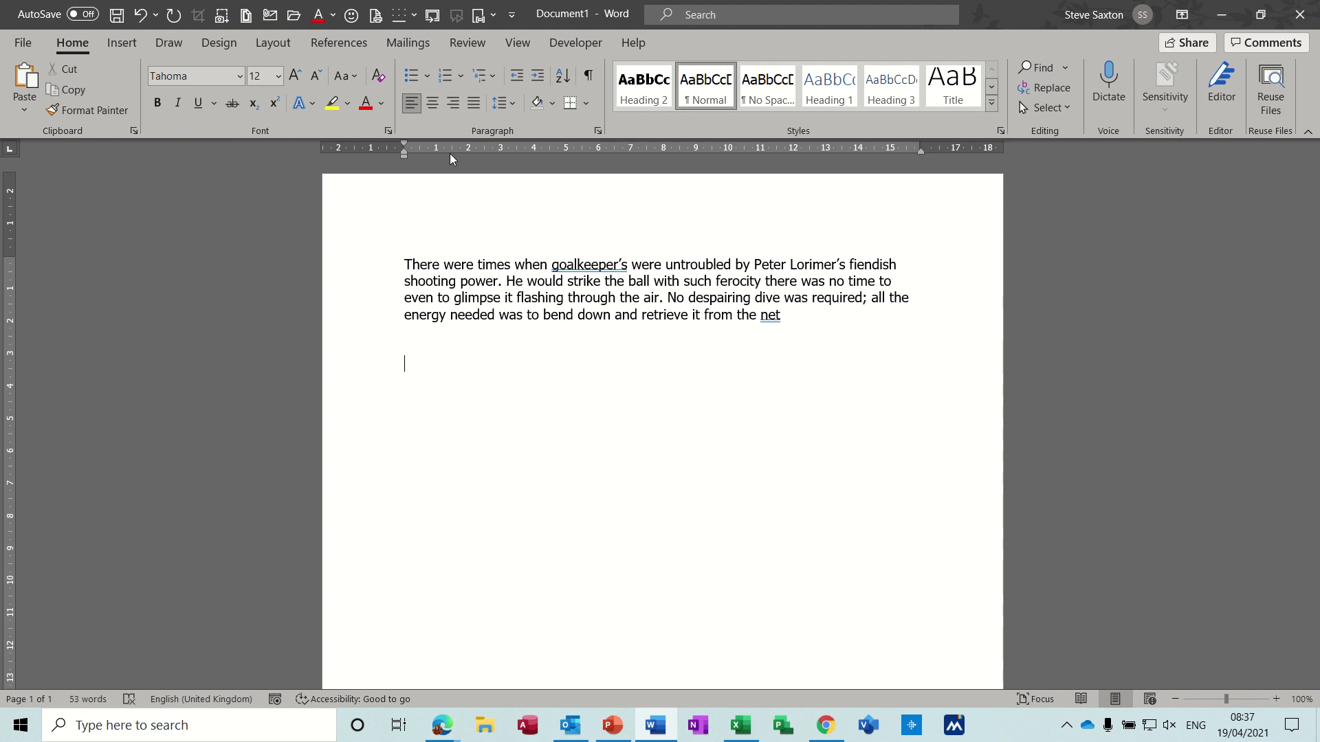
Add left tab stops at 3, 6 and 9 cm and show formatting marks.
{"action": "left_click", "coordinate": [500, 151]}
{"action": "left_click", "coordinate": [598, 154]}
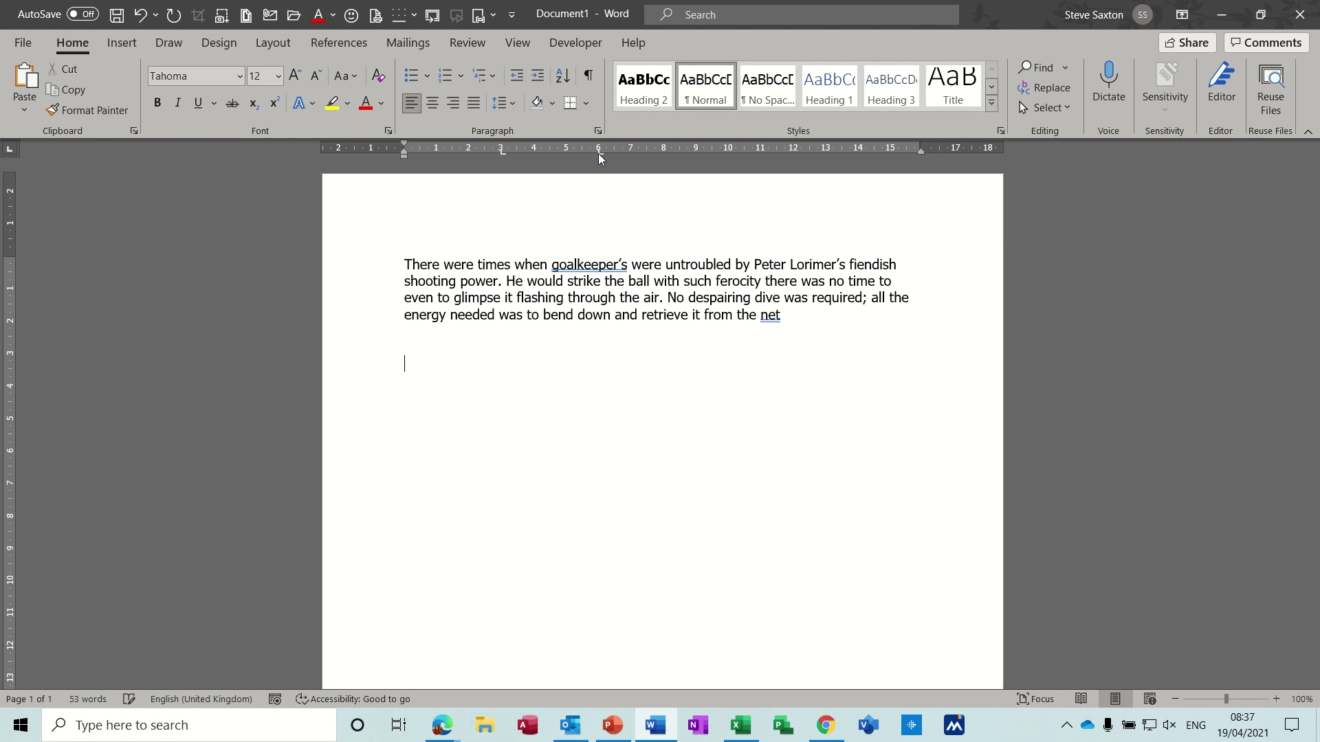
{"action": "left_click", "coordinate": [696, 150]}
{"action": "key", "text": "ctrl+shift+8"}
Type four Test words separated by tabs so they line up at 3, 6 and 9 cm.
{"action": "key", "text": "Tab"}
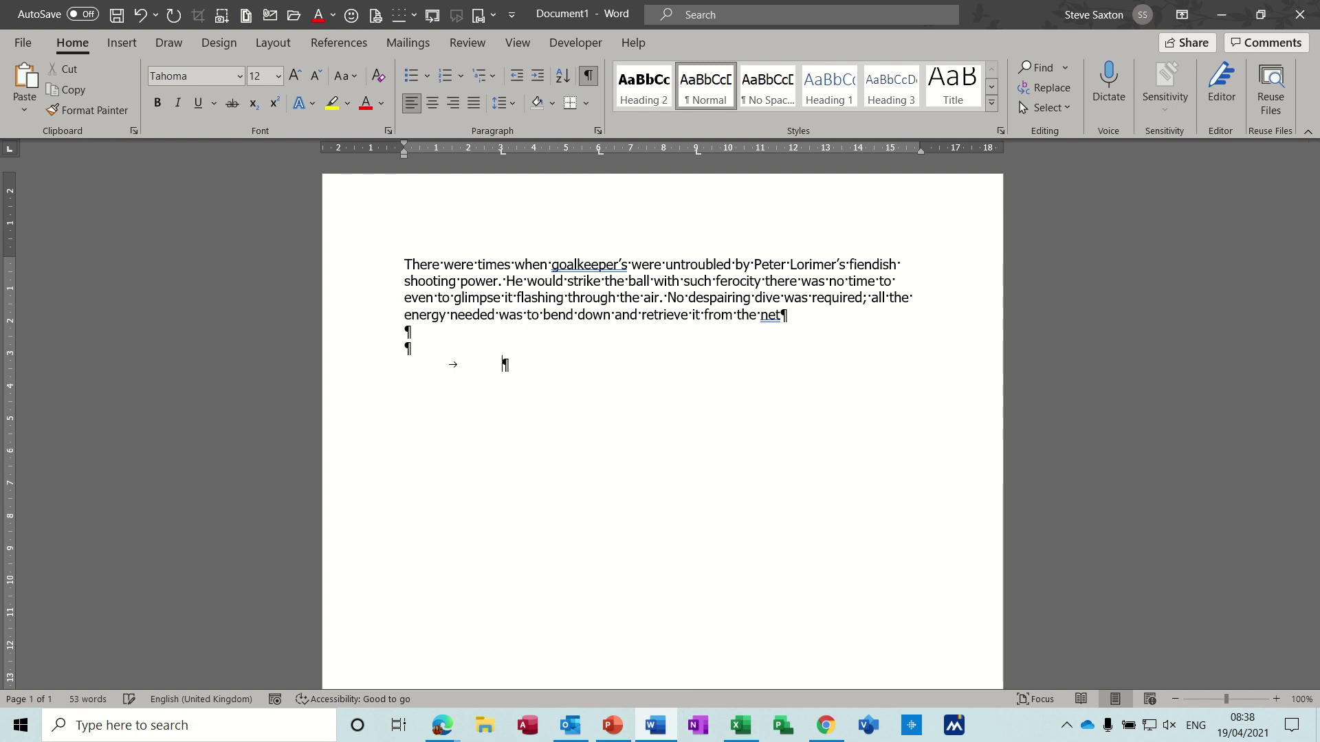
{"action": "key", "text": "Tab"}
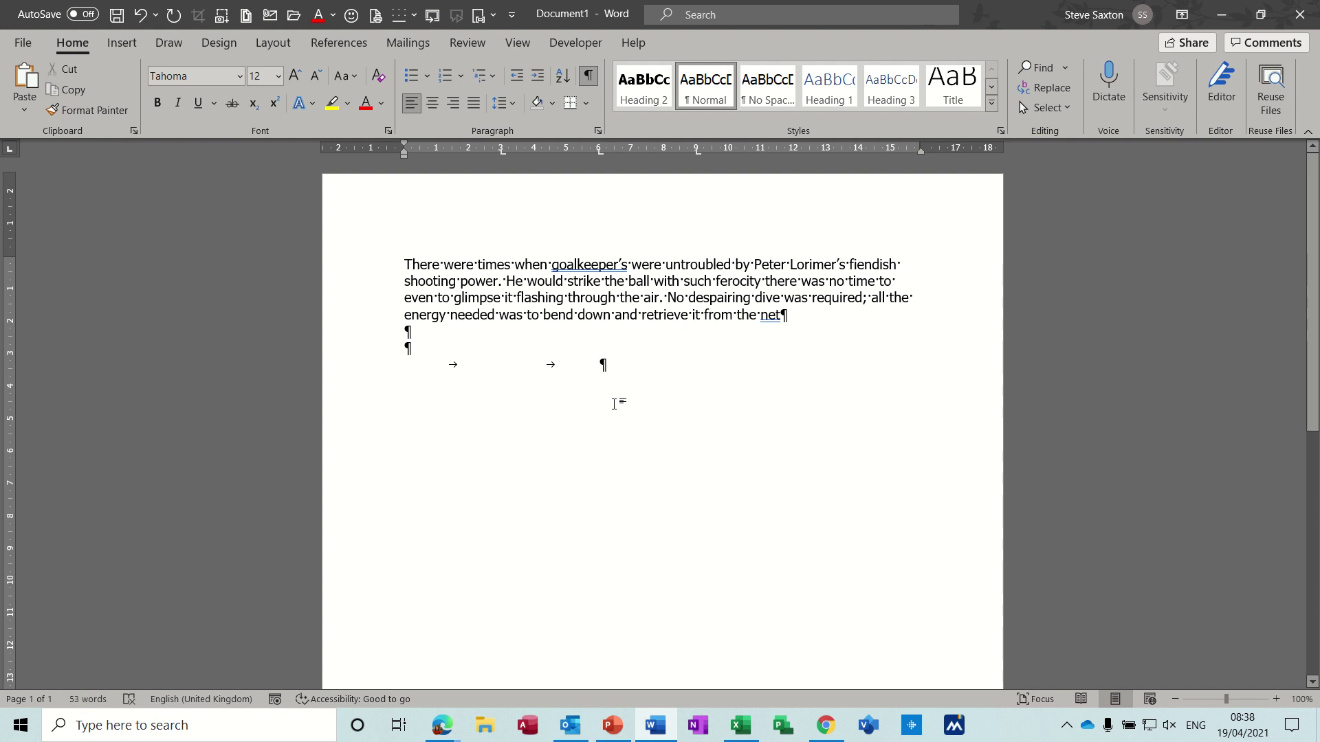
{"action": "key", "text": "Tab"}
{"action": "key", "text": "BackSpace"}
{"action": "key", "text": "BackSpace"}
{"action": "key", "text": "BackSpace"}
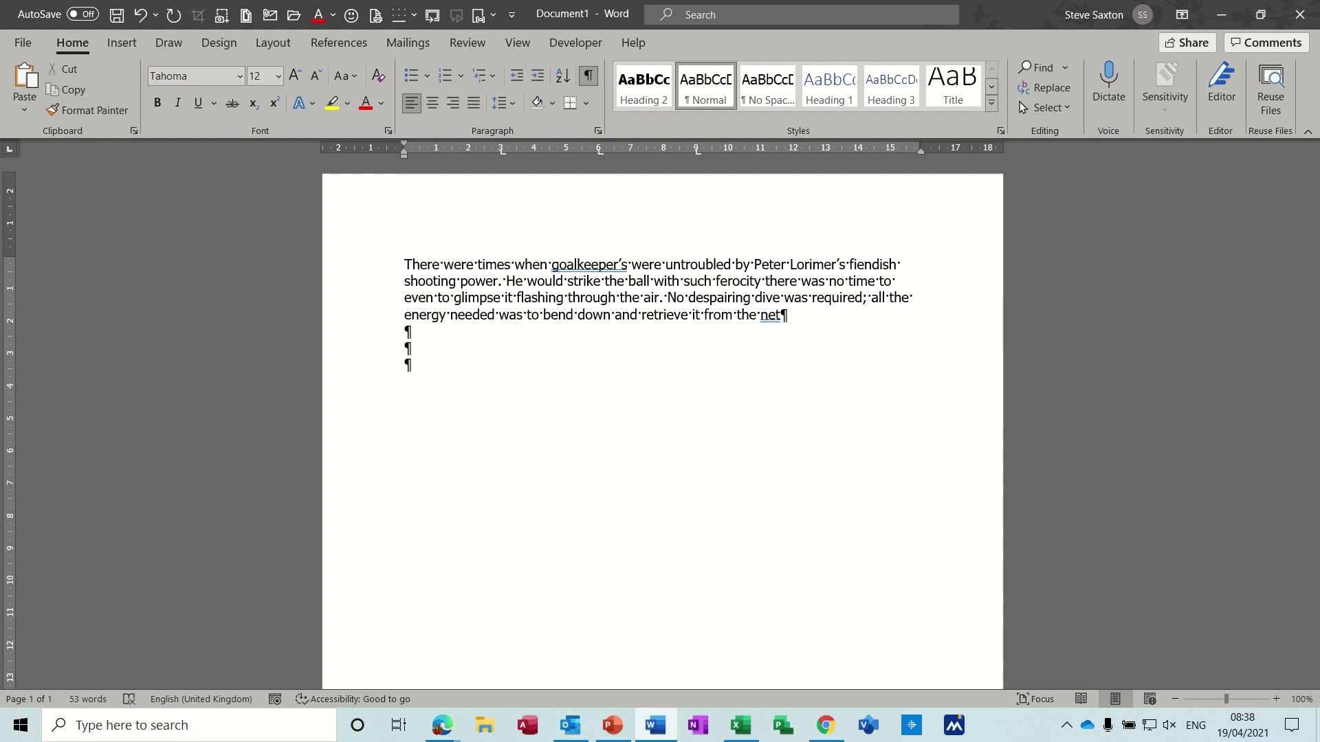
{"action": "type", "text": "test"}
{"action": "key", "text": "Tab"}
{"action": "type", "text": "Test"}
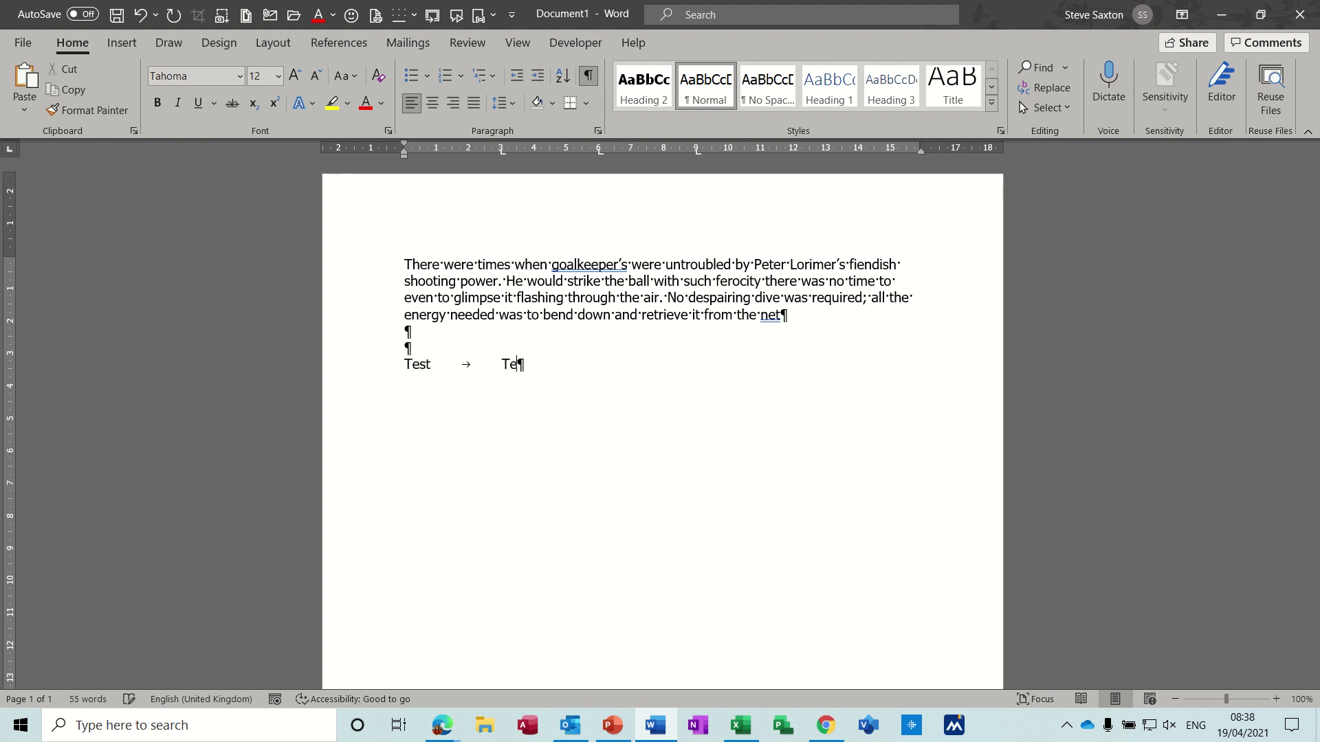
{"action": "key", "text": "Tab"}
{"action": "type", "text": "test"}
{"action": "key", "text": "Tab"}
{"action": "type", "text": "Tes"}
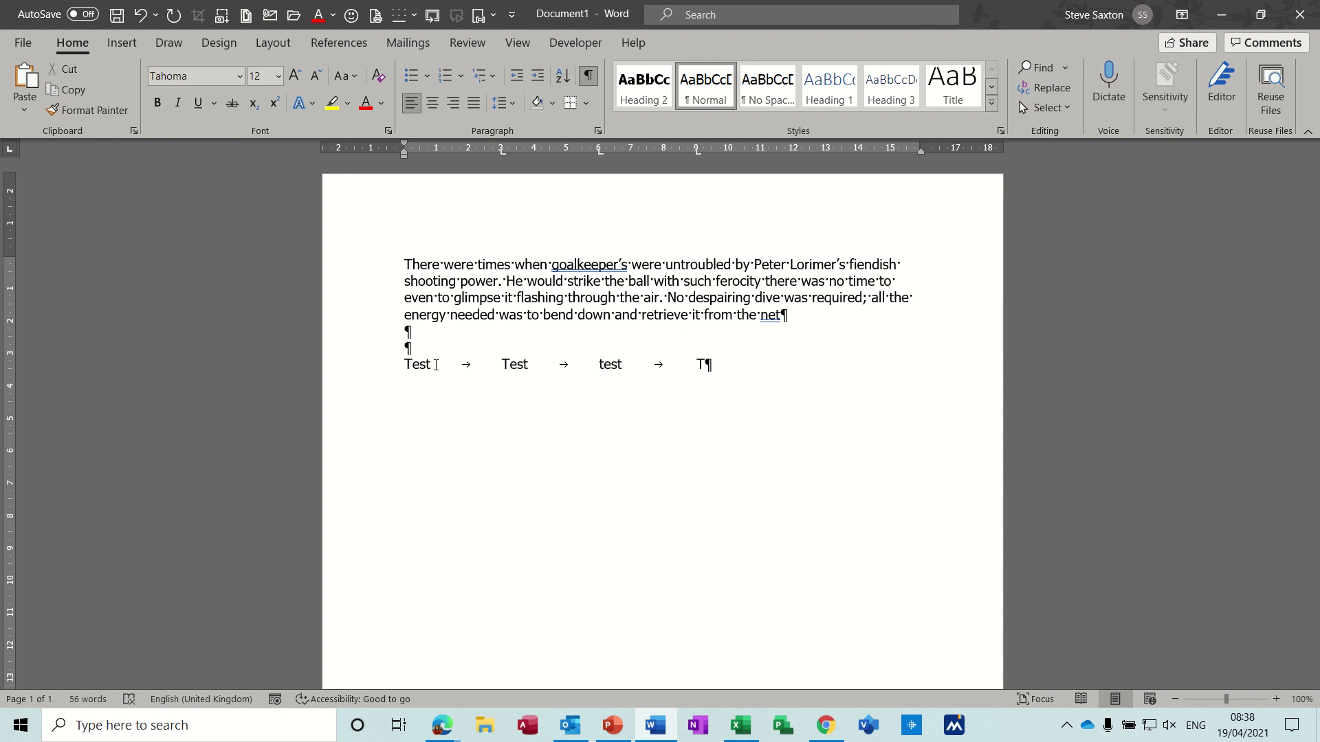
{"action": "type", "text": "t"}
Clear the document, add a 10 cm left tab stop and type a tabbed sample line.
{"action": "key", "text": "ctrl+a"}
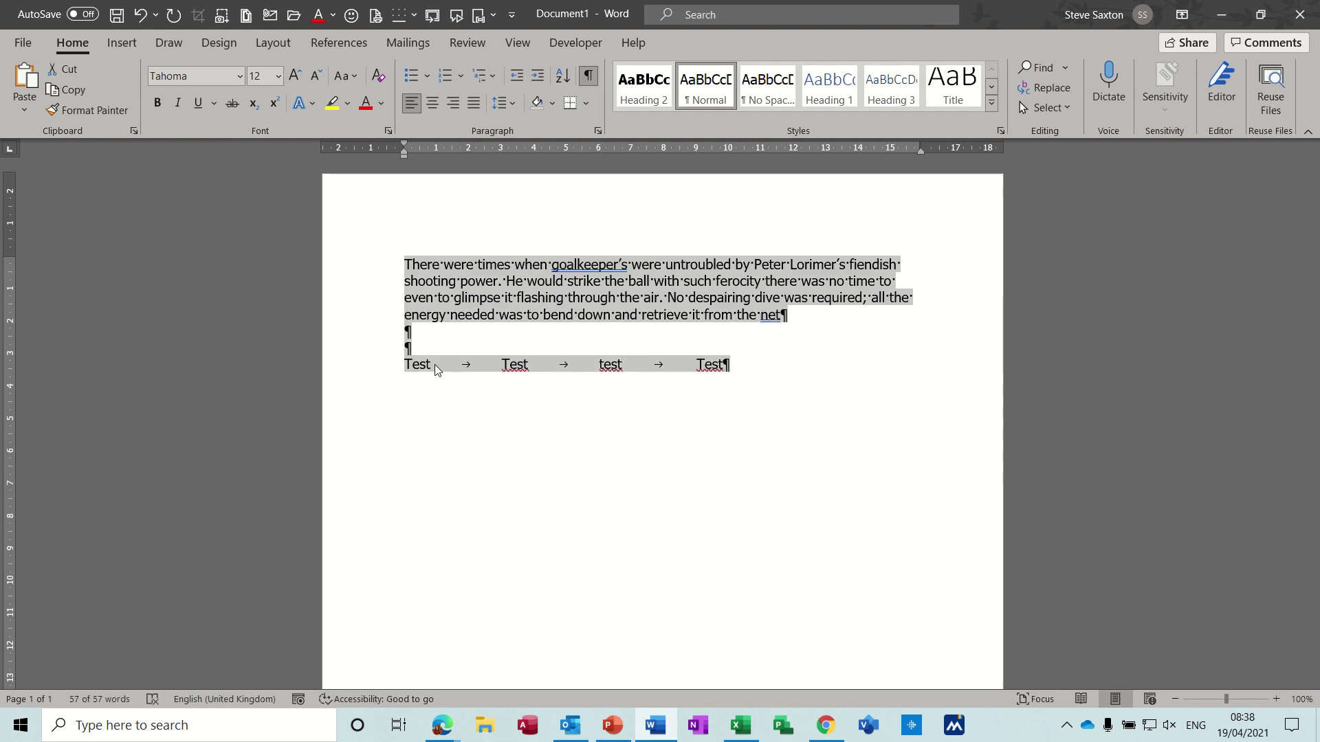
{"action": "key", "text": "Delete"}
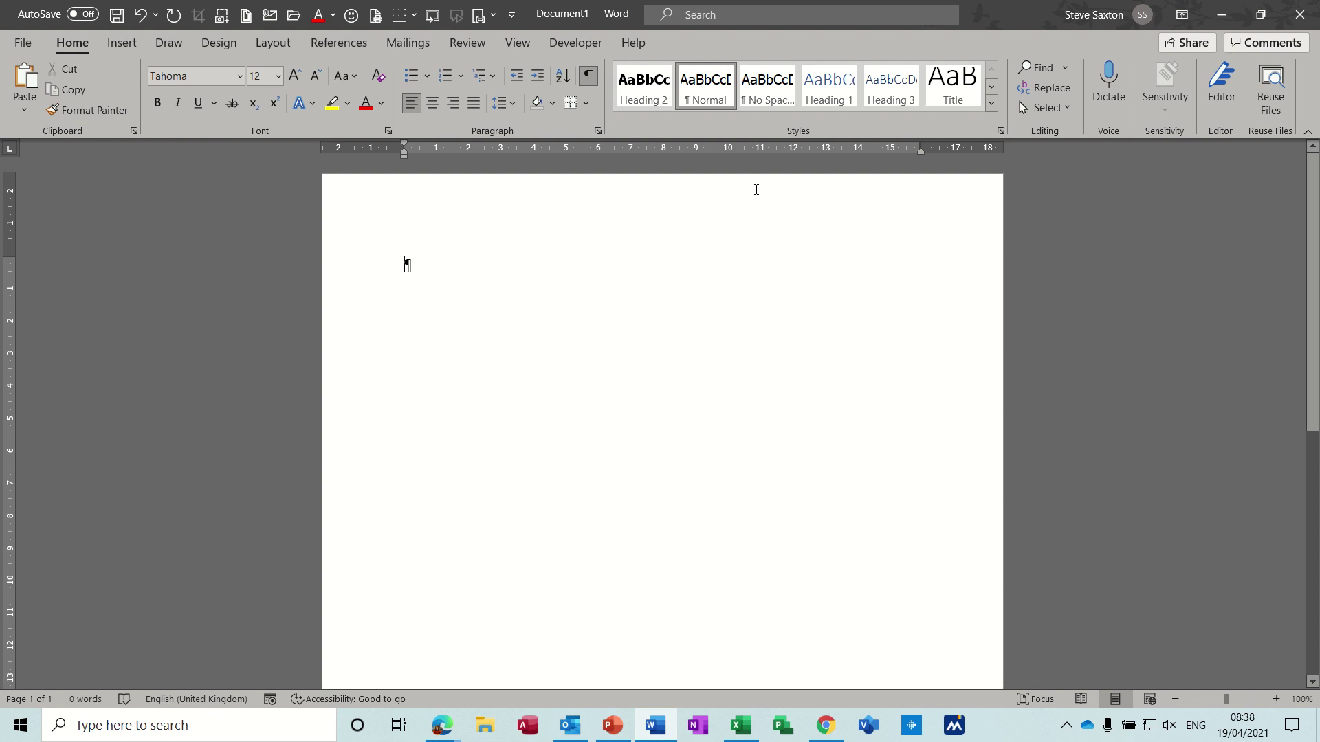
{"action": "left_click", "coordinate": [730, 151]}
{"action": "type", "text": "dsssfjfj j eje"}
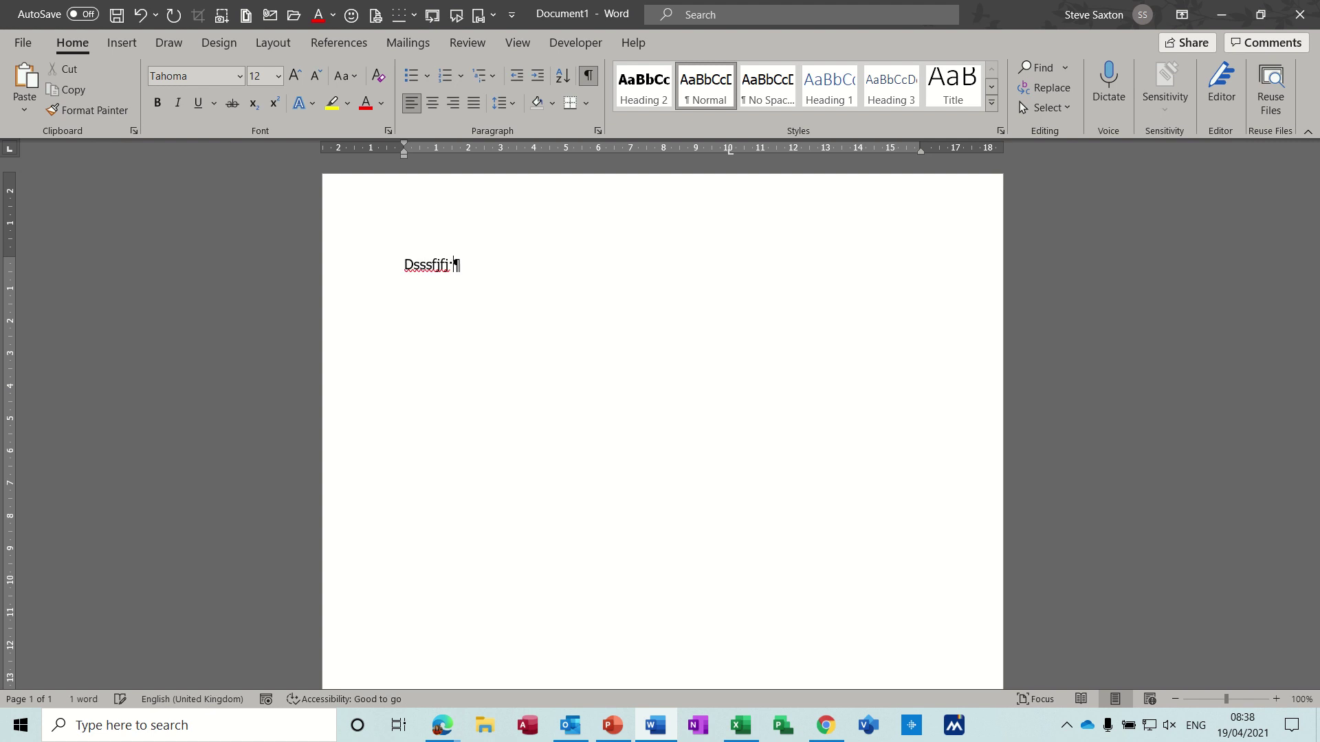
{"action": "key", "text": "Tab"}
{"action": "type", "text": "fe"}
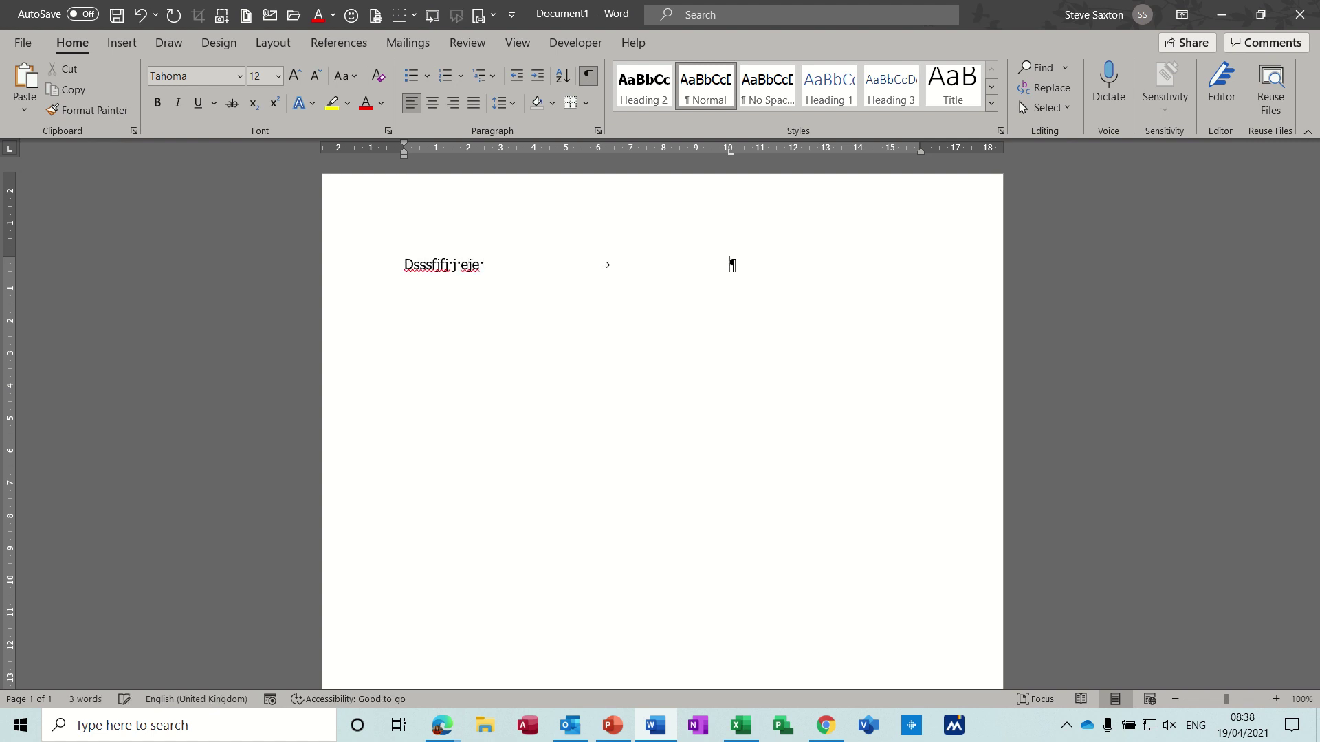
{"action": "type", "text": "fefj j j j j j j  j"}
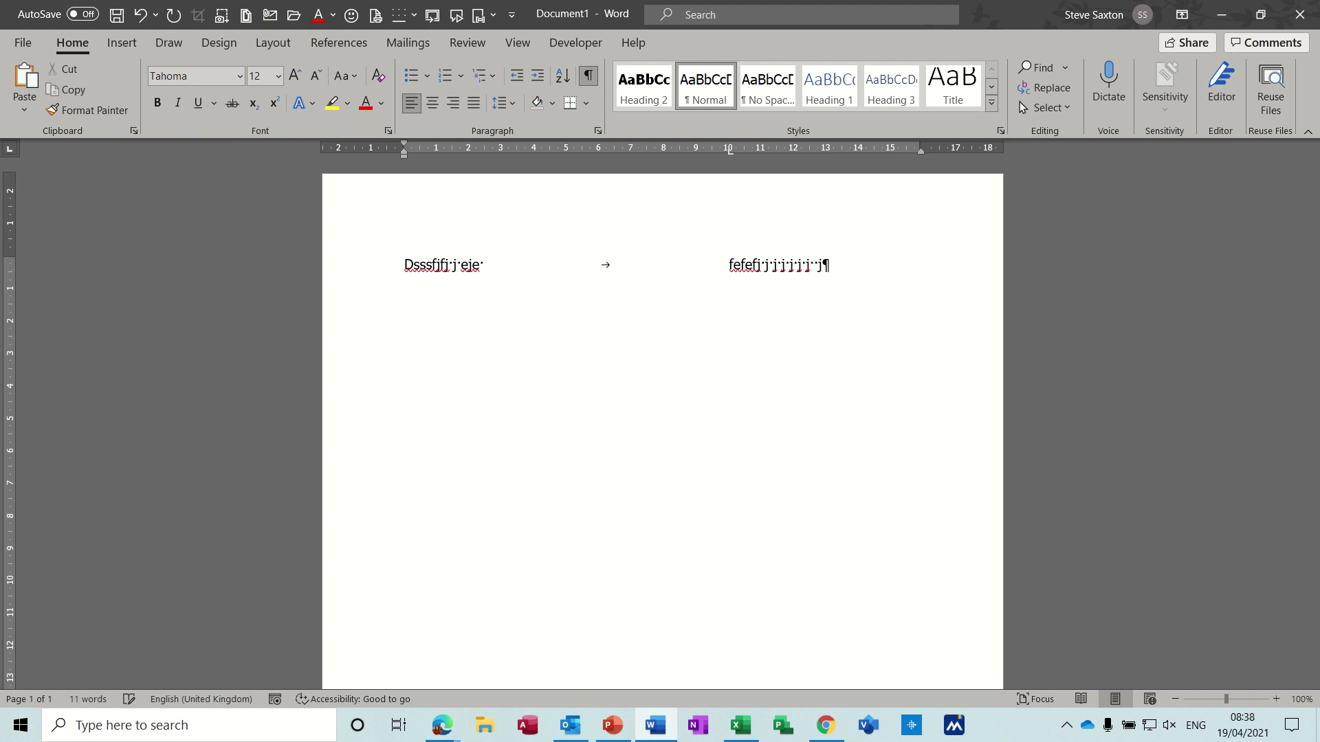
Add two more sample lines tabbed to 10 cm, then select and delete all the practice text.
{"action": "key", "text": "Return"}
{"action": "type", "text": "fjhdhfjh"}
{"action": "key", "text": "Tab"}
{"action": "type", "text": "rfkhfhfjh"}
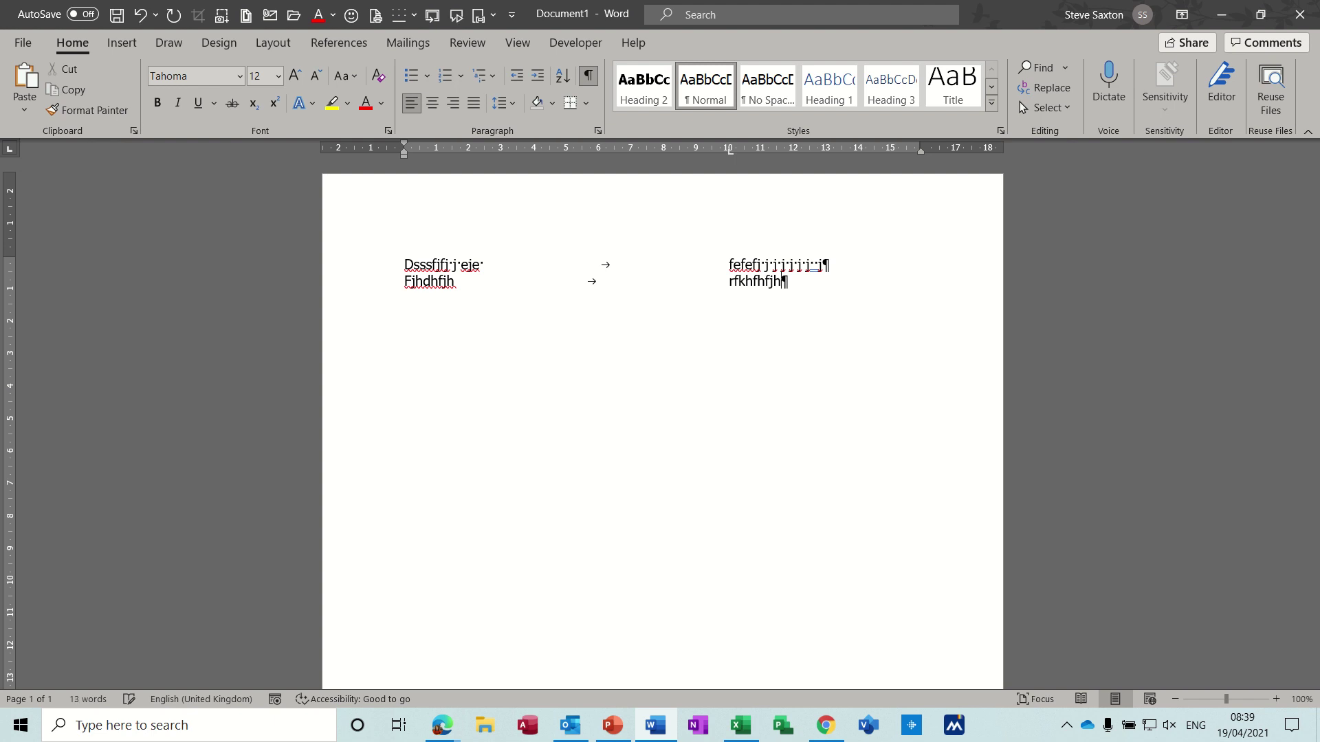
{"action": "key", "text": "Return"}
{"action": "type", "text": "dfjhfjh"}
{"action": "key", "text": "Tab"}
{"action": "type", "text": "dfhdfhd"}
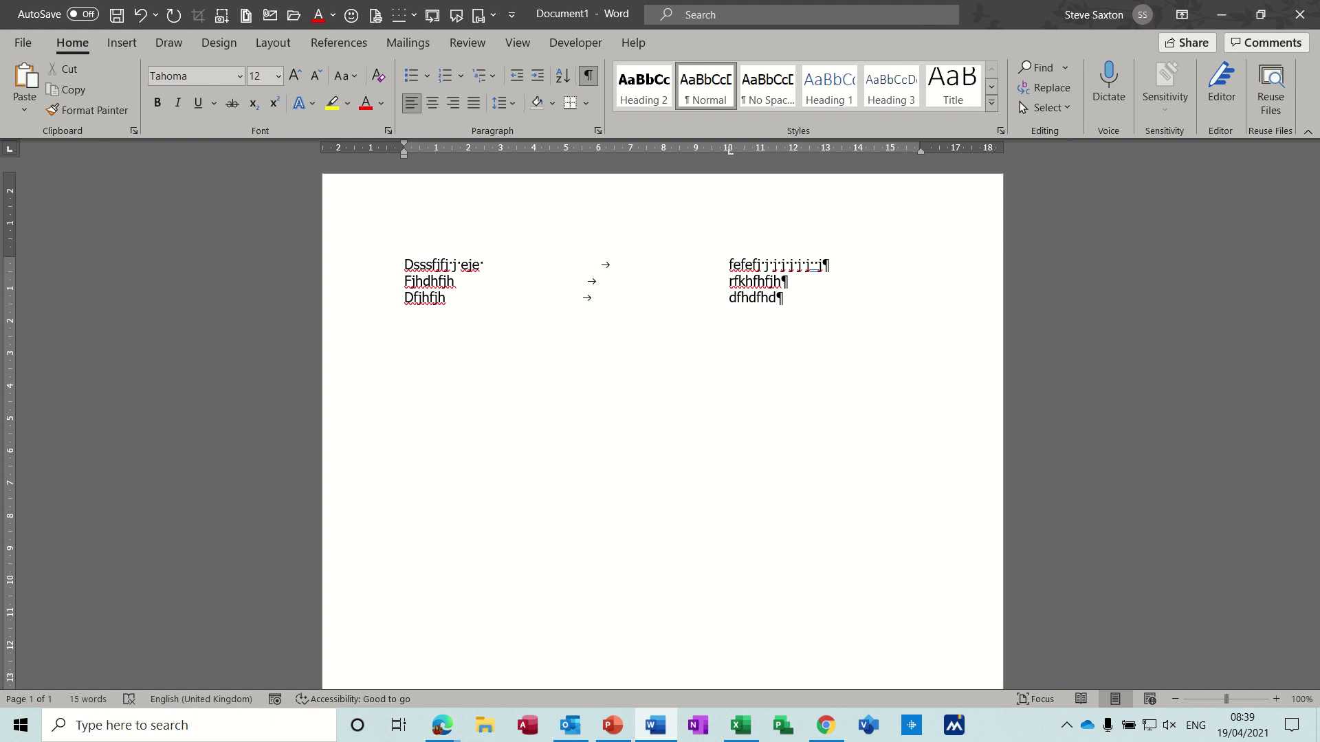
{"action": "key", "text": "ctrl+a"}
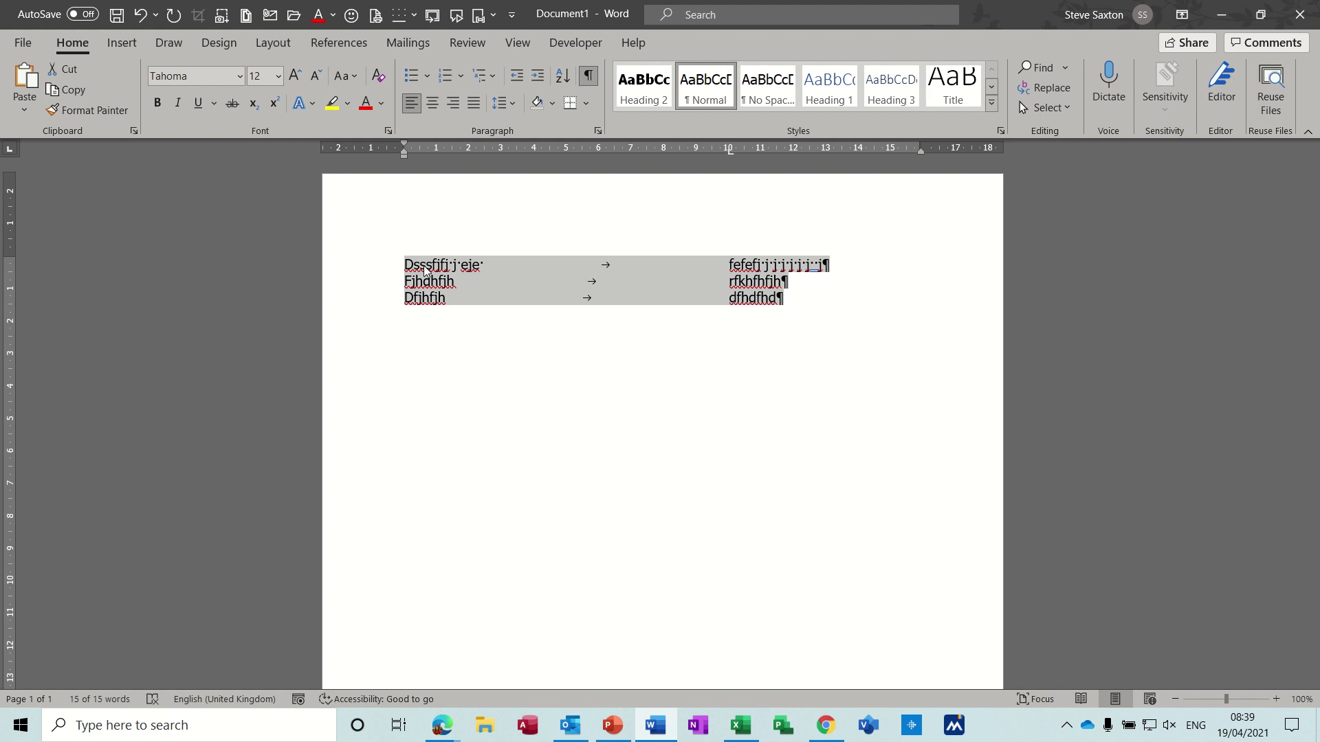
{"action": "key", "text": "Delete"}
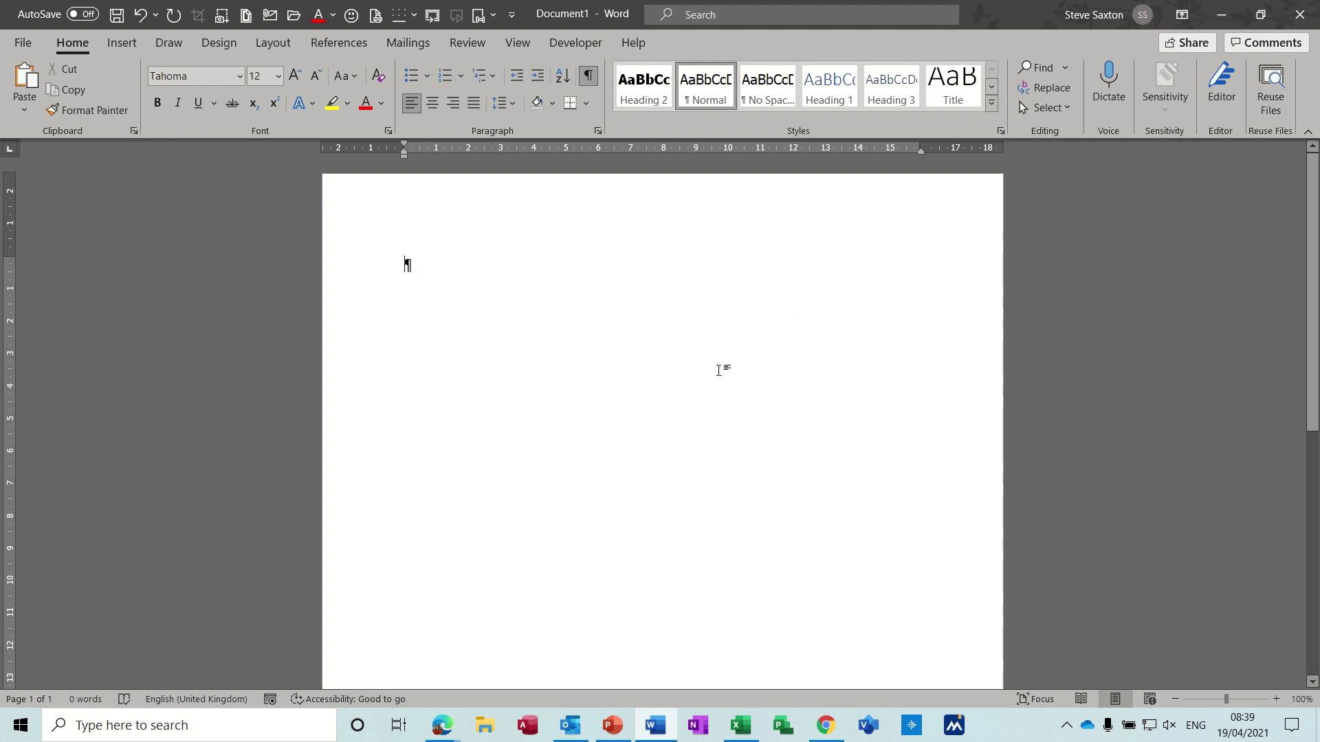
Tab the name line and the street line across toward the right of the page.
{"action": "key", "text": "Tab"}
{"action": "key", "text": "Tab"}
{"action": "key", "text": "Tab"}
{"action": "key", "text": "Tab"}
{"action": "key", "text": "Tab"}
{"action": "key", "text": "Tab"}
{"action": "key", "text": "Tab"}
{"action": "key", "text": "Tab"}
{"action": "type", "text": "M"}
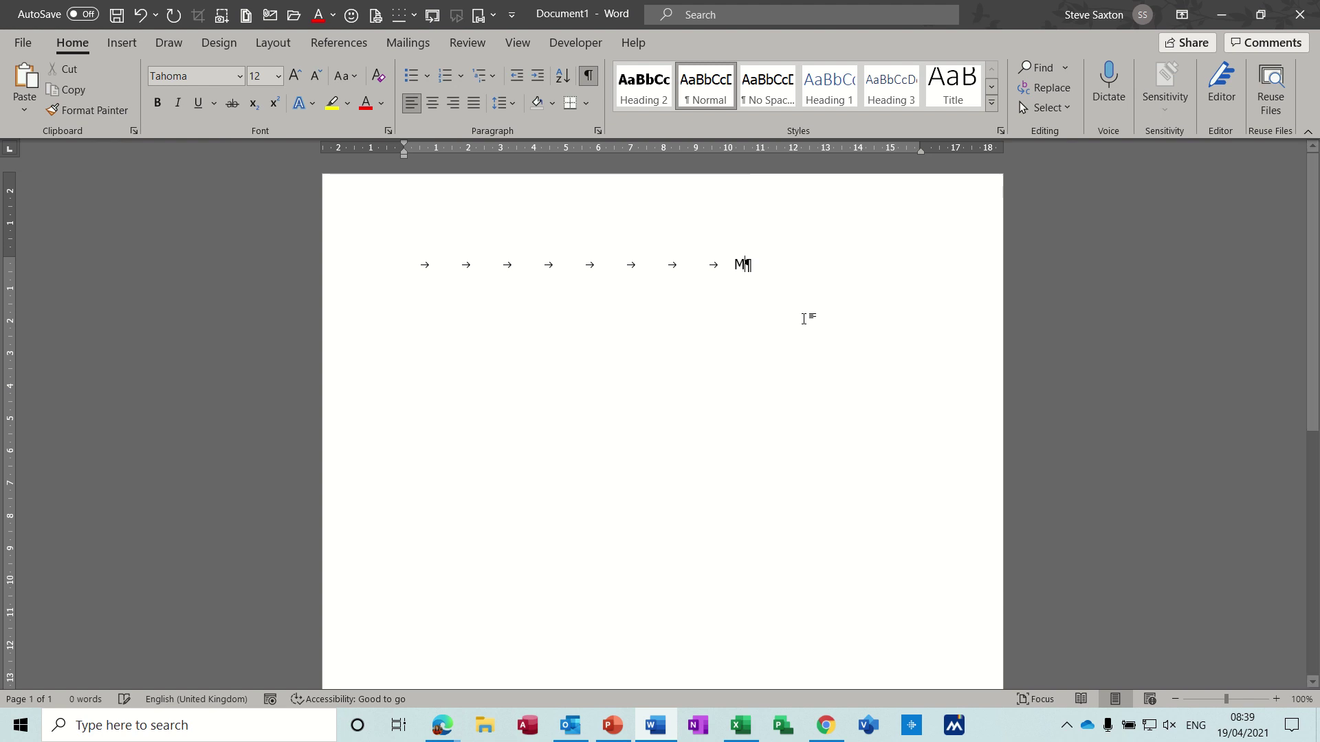
{"action": "type", "text": "r Saxton"}
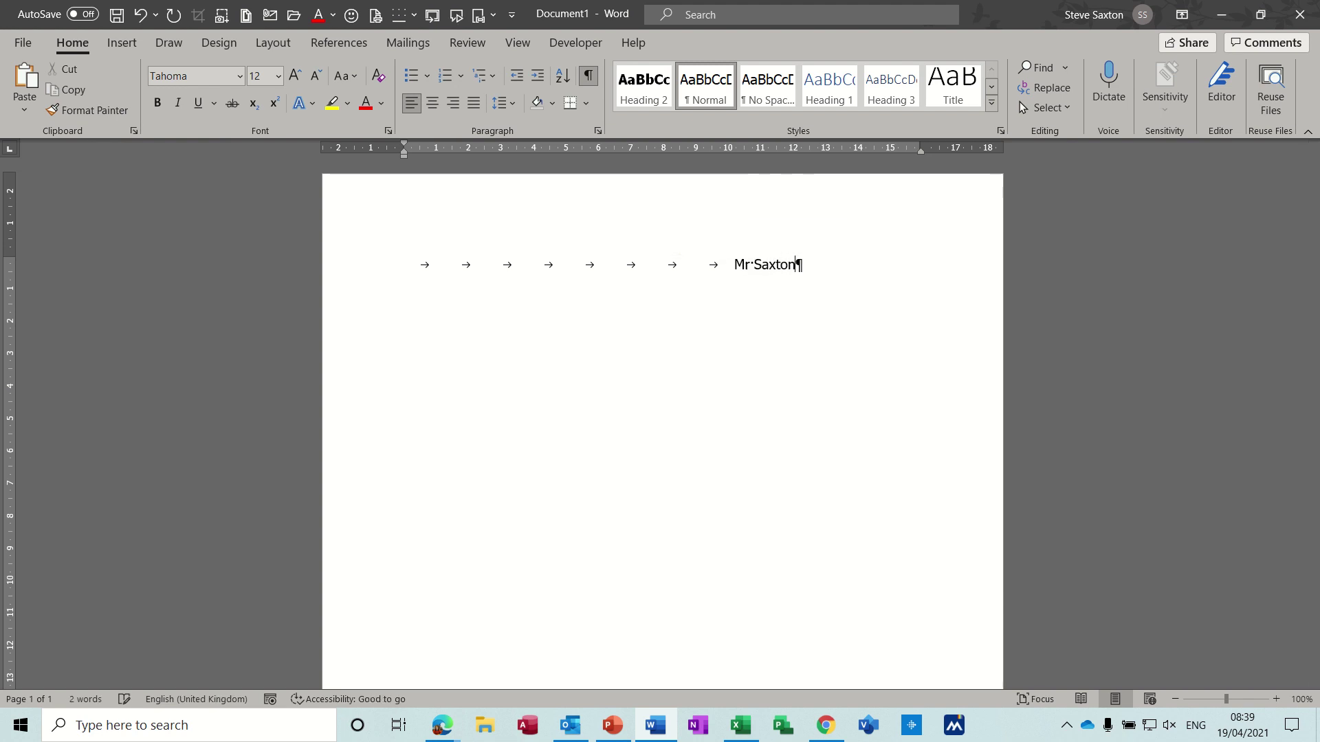
{"action": "key", "text": "Return"}
{"action": "key", "text": "Tab"}
{"action": "key", "text": "Tab"}
{"action": "key", "text": "Tab"}
{"action": "key", "text": "Tab"}
{"action": "key", "text": "Tab"}
{"action": "key", "text": "Tab"}
{"action": "key", "text": "Tab"}
{"action": "key", "text": "Tab"}
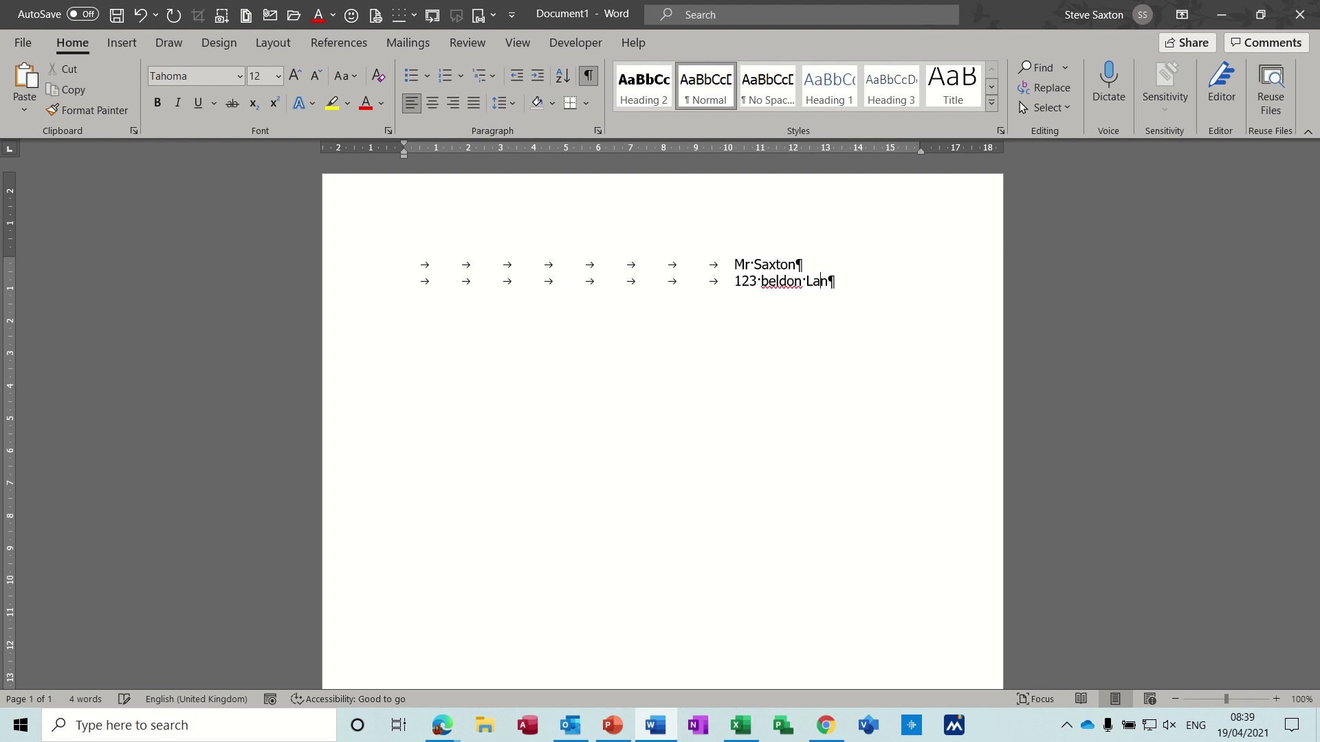
{"action": "key", "text": "Return"}
Set a 10 cm left tab stop, place the town line at it, and fine-tune the stop.
{"action": "left_click", "coordinate": [727, 151]}
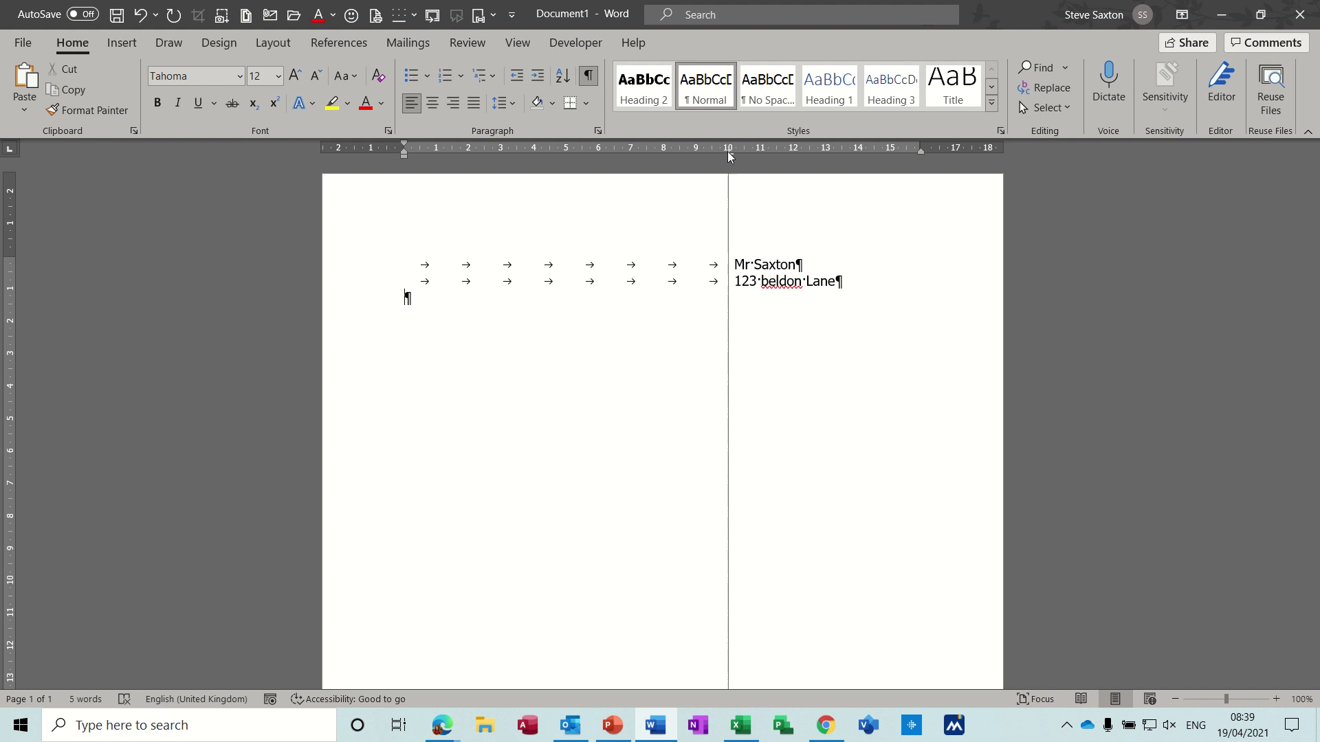
{"action": "key", "text": "Tab"}
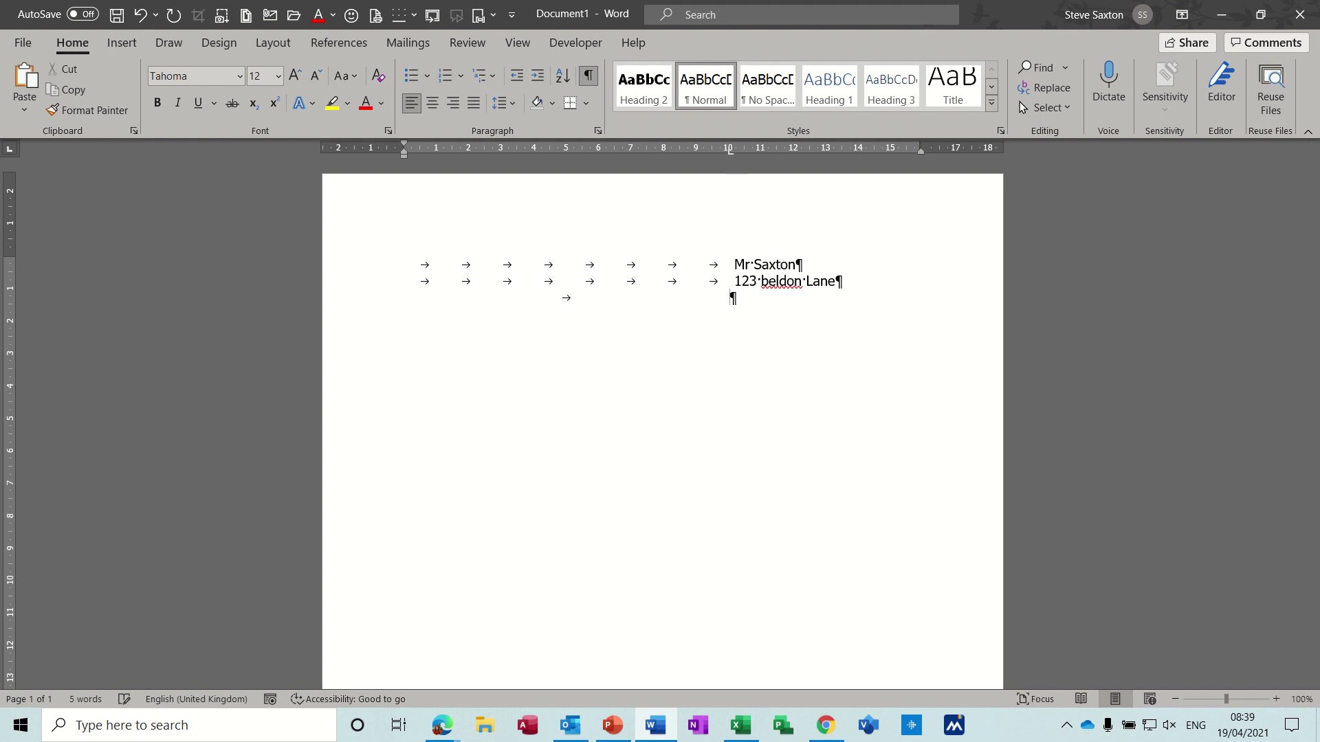
{"action": "type", "text": "Wibsey"}
{"action": "key", "text": "Return"}
{"action": "left_click_drag", "start_coordinate": [729, 153], "coordinate": [733, 153]}
{"action": "left_click", "coordinate": [728, 297]}
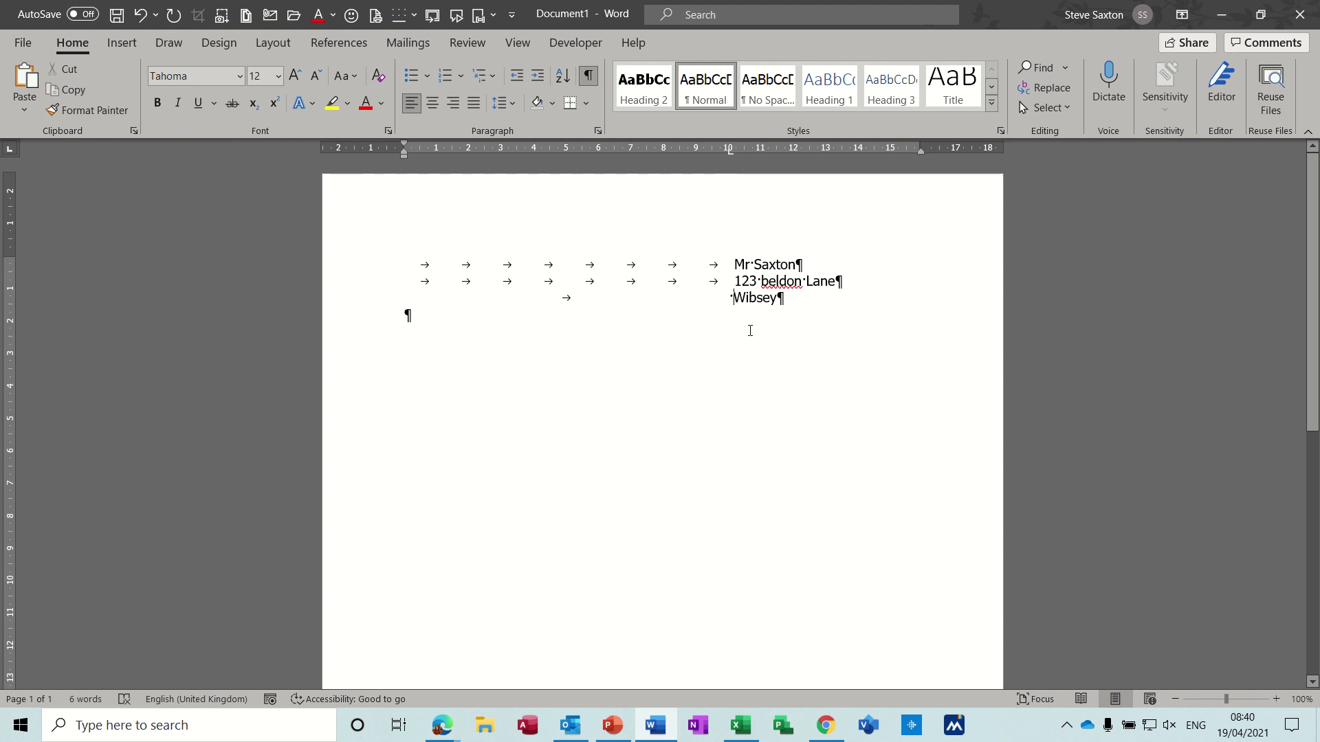
{"action": "key", "text": "ctrl+a"}
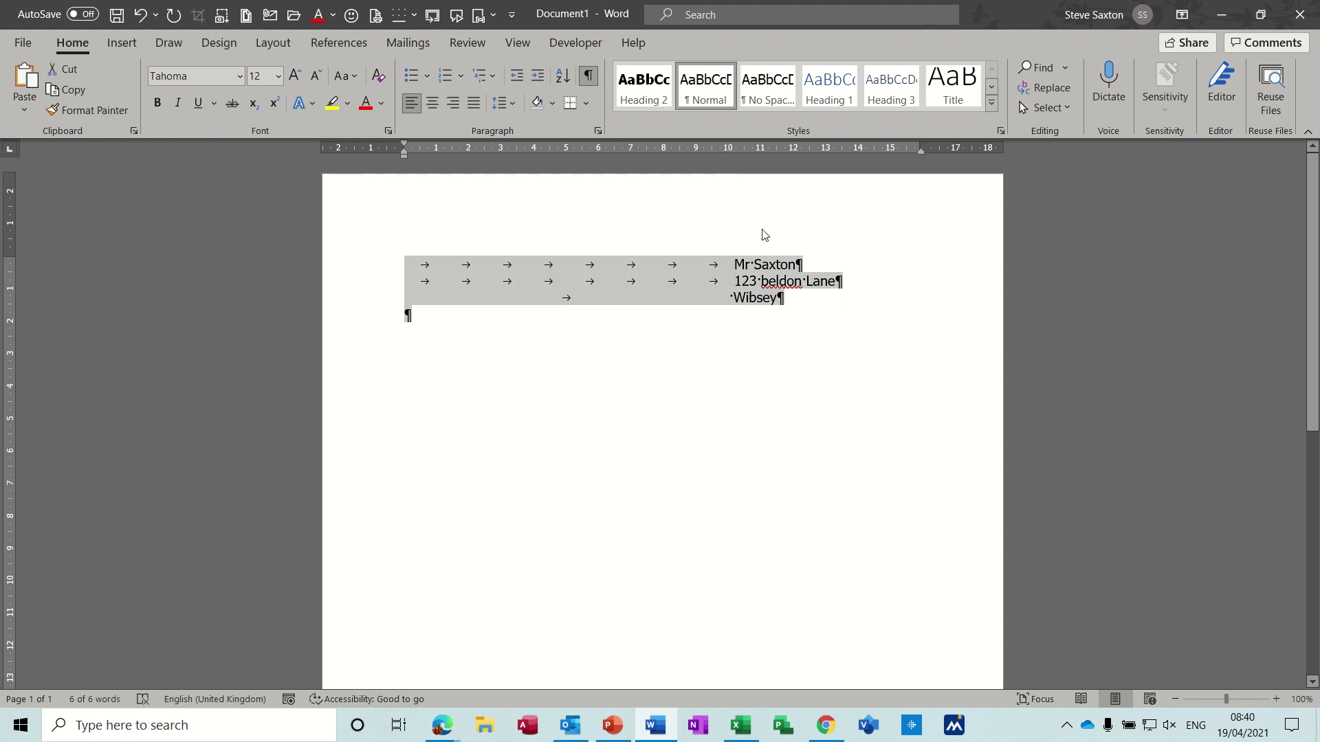
Replace the address with a 10 cm indented block of name, street, district and city lines.
{"action": "key", "text": "Delete"}
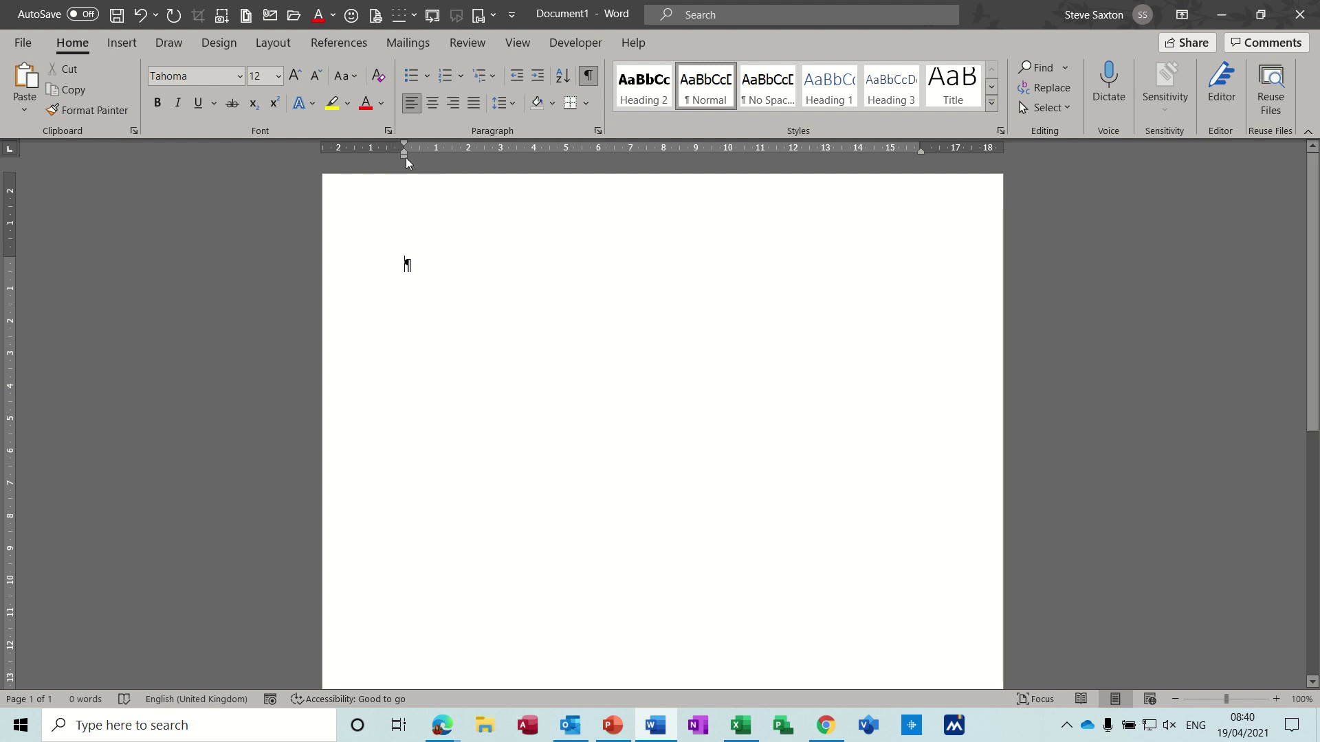
{"action": "left_click_drag", "start_coordinate": [404, 155], "coordinate": [729, 152]}
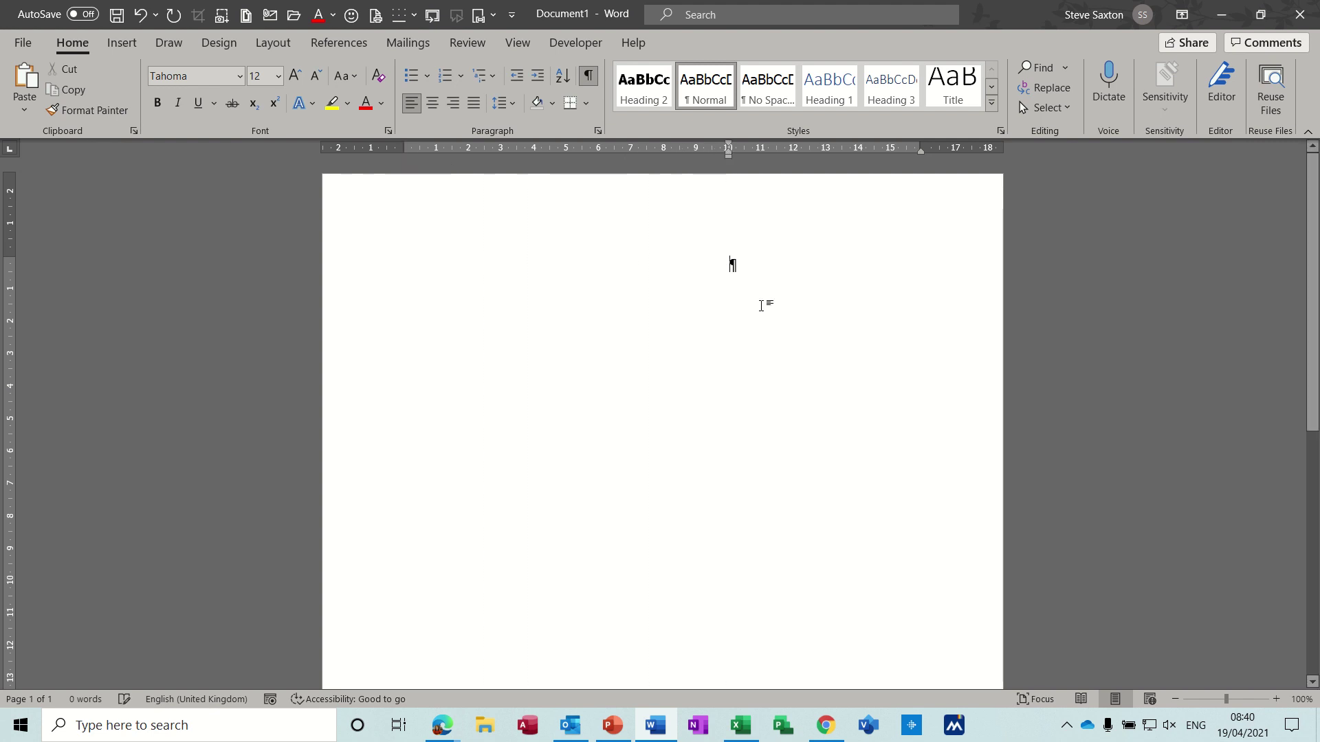
{"action": "type", "text": "Mr "}
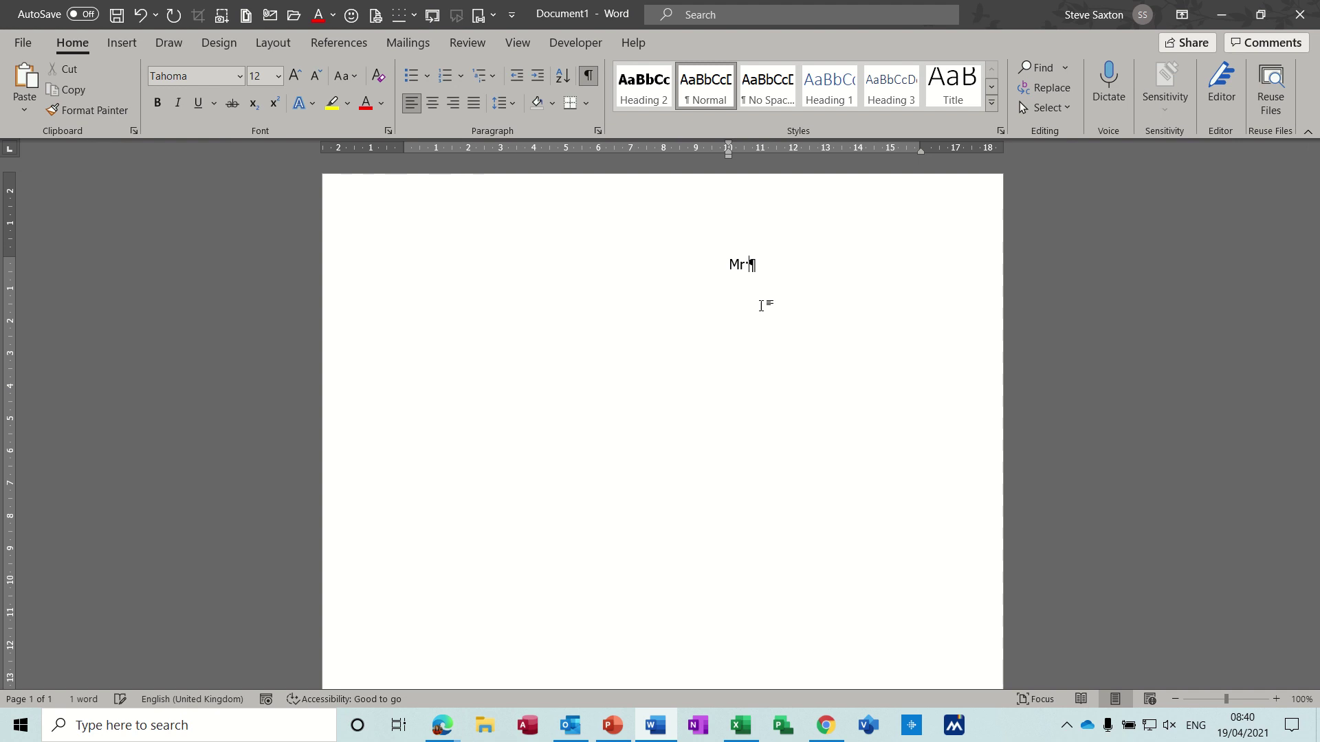
{"action": "type", "text": "S Saxton"}
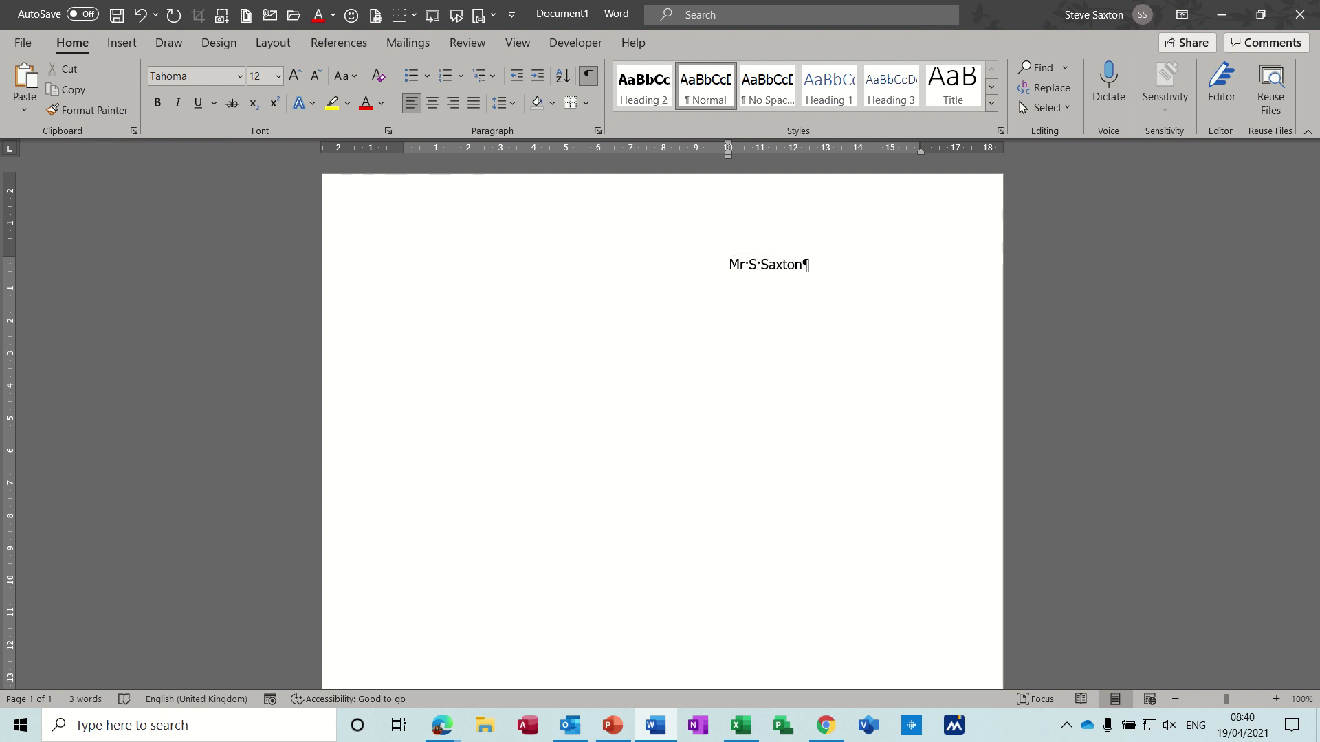
{"action": "key", "text": "Return"}
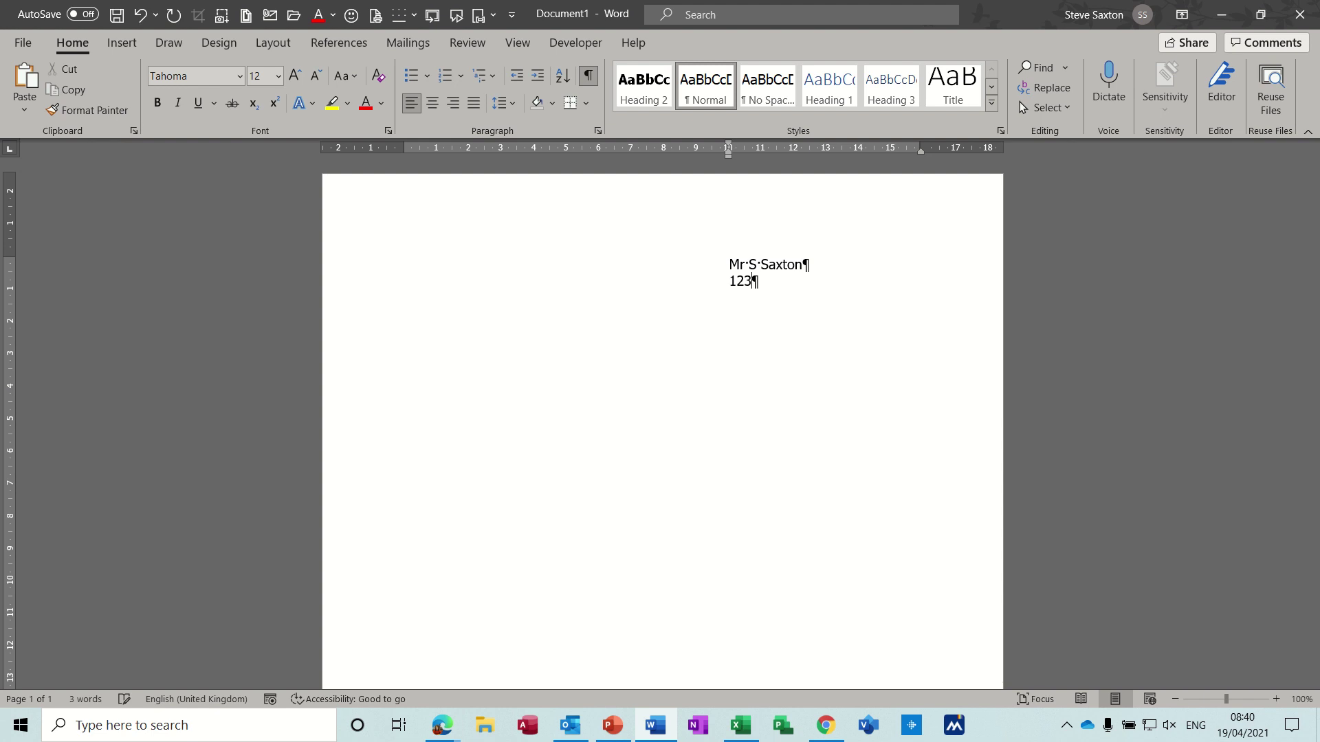
{"action": "key", "text": "Return"}
{"action": "type", "text": "W"}
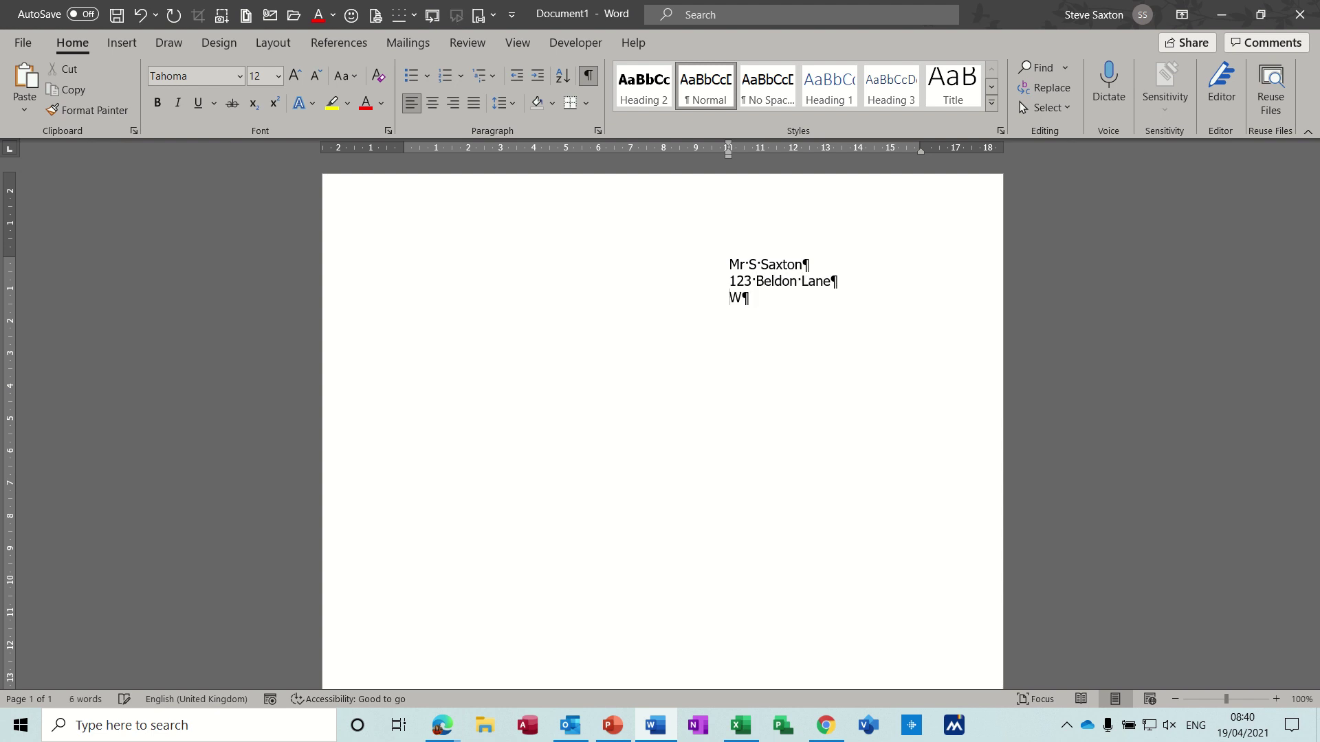
{"action": "type", "text": "ibsey"}
{"action": "key", "text": "Return"}
{"action": "type", "text": "Bradfrod"}
Correct the misspelled city name and remove the 10 cm indent from the empty line below.
{"action": "key", "text": "Return"}
{"action": "left_click", "coordinate": [772, 314]}
{"action": "key", "text": "BackSpace"}
{"action": "key", "text": "BackSpace"}
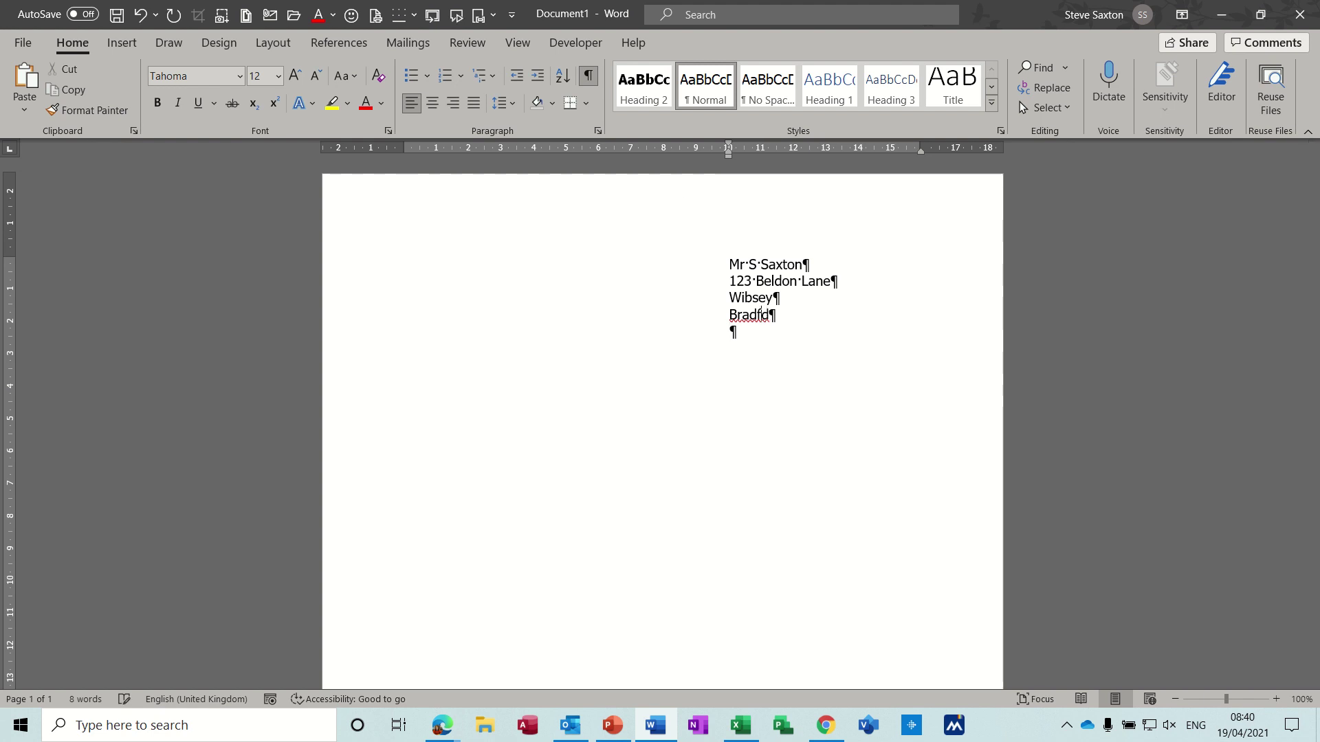
{"action": "type", "text": "or"}
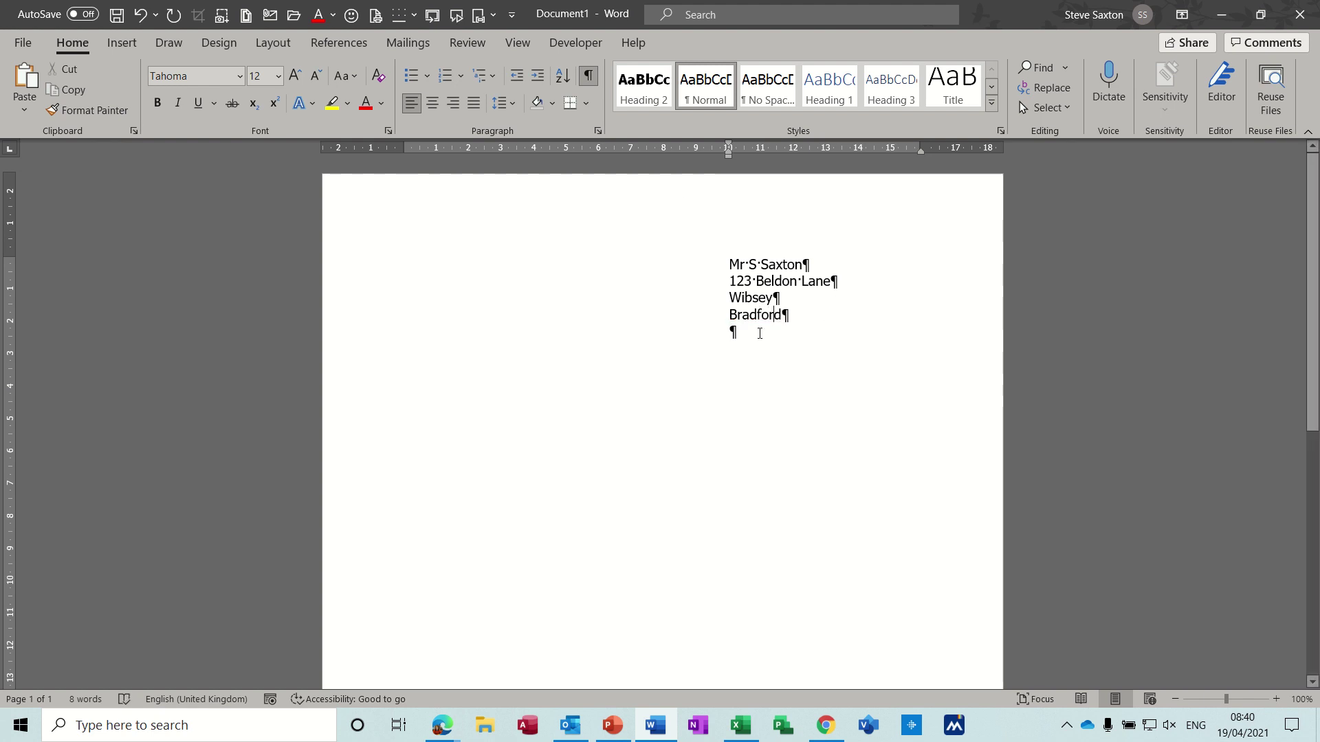
{"action": "left_click", "coordinate": [753, 334]}
{"action": "key", "text": "ctrl+q"}
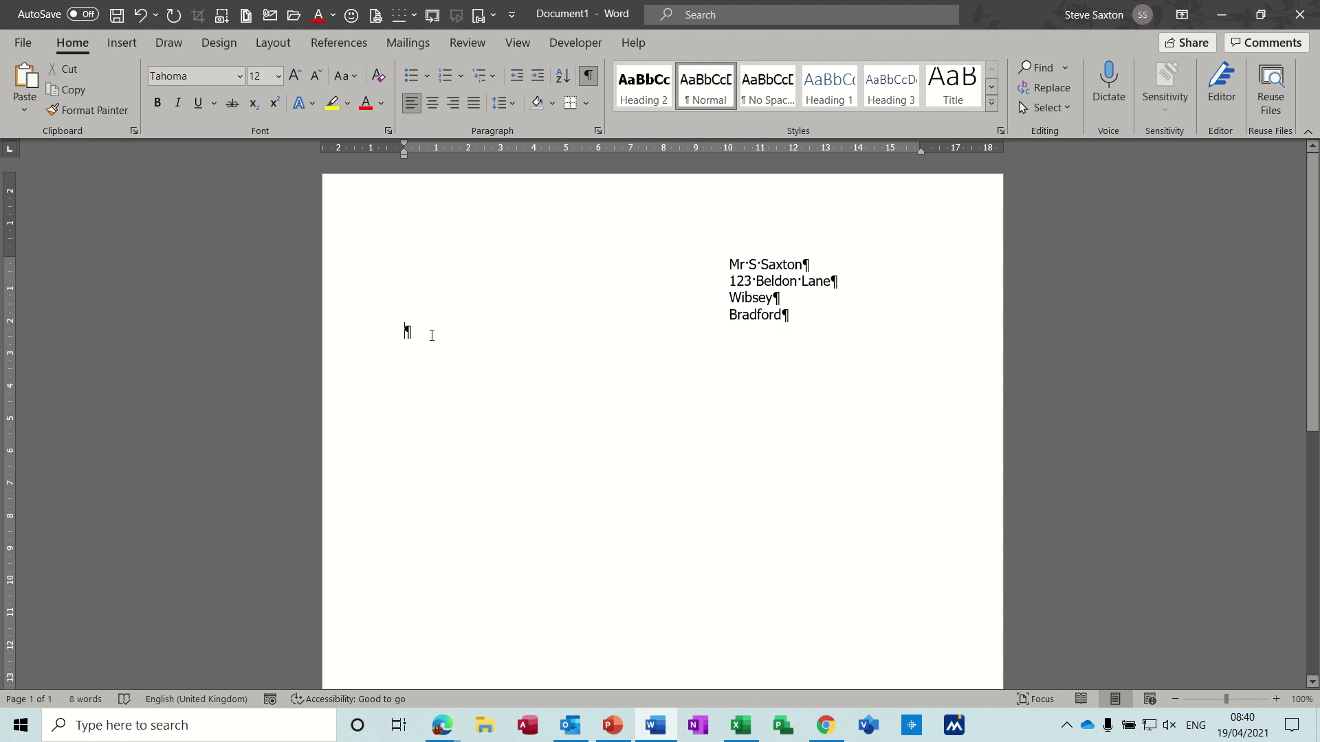
Type filler lines 'sdhdhhid' and 'fgsdfdf' at the left margin, followed by empty lines.
{"action": "type", "text": "sdhdhhid"}
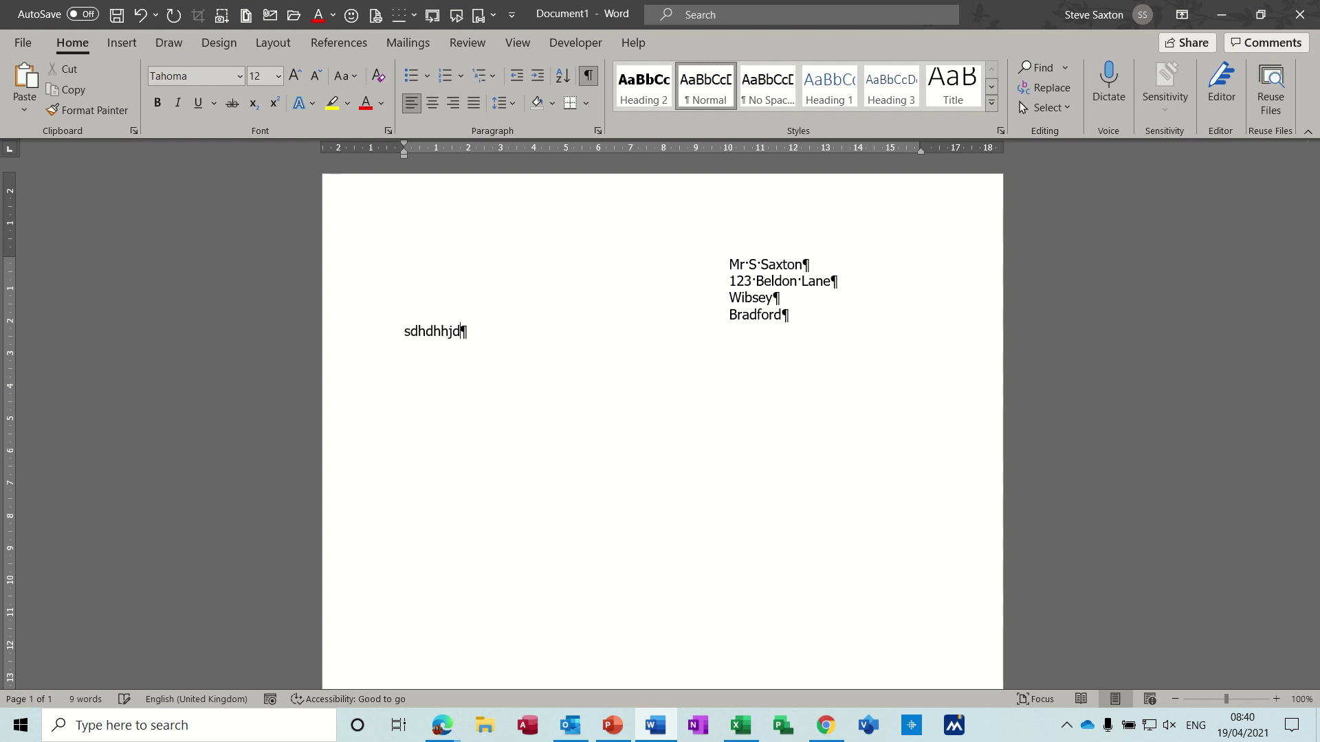
{"action": "key", "text": "Return"}
{"action": "key", "text": "Return"}
{"action": "key", "text": "Return"}
{"action": "type", "text": "fgsdfdf"}
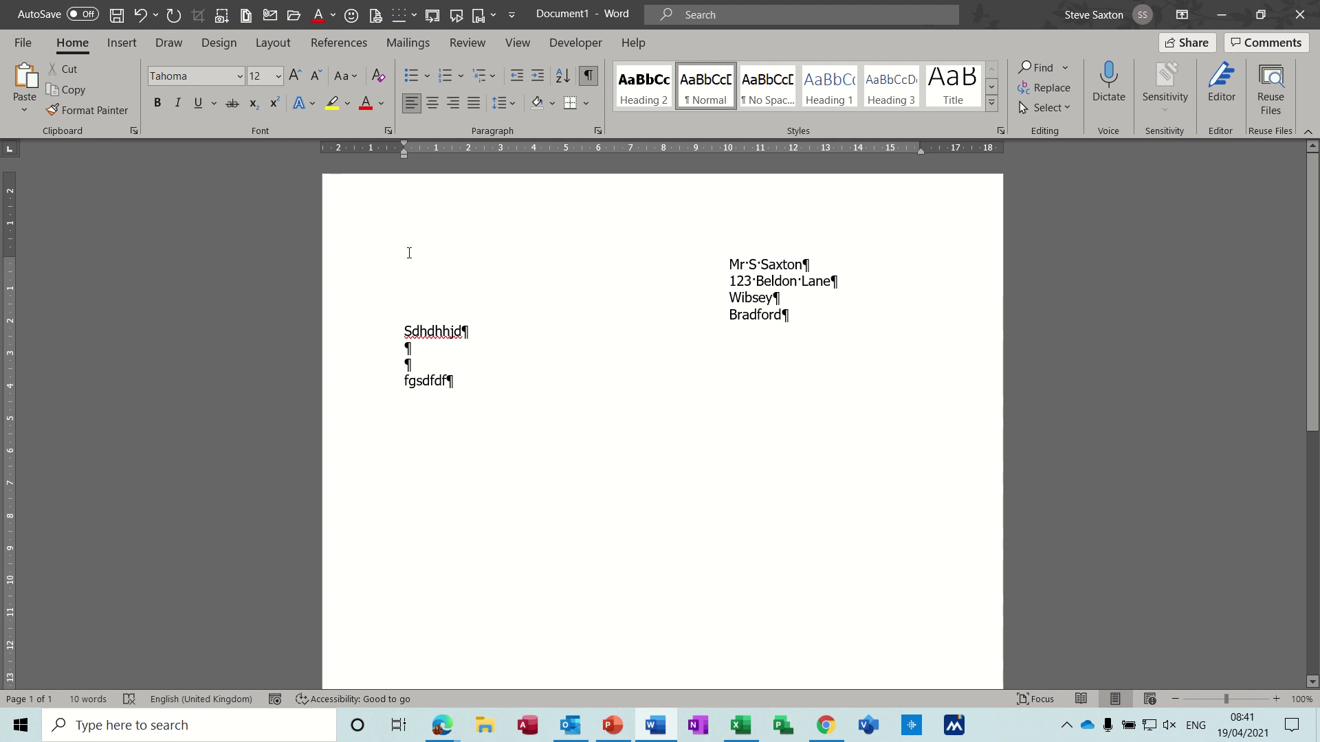
{"action": "left_click_drag", "start_coordinate": [409, 252], "coordinate": [415, 279]}
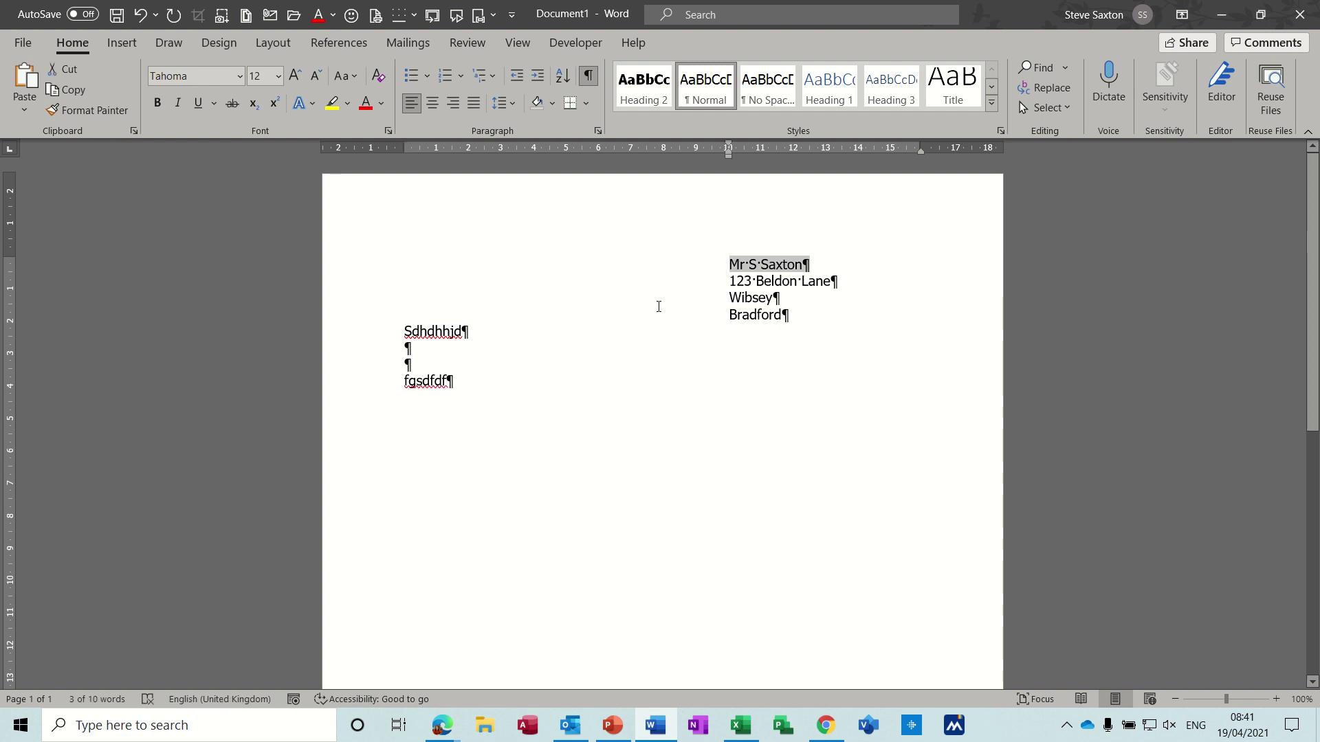
{"action": "left_click", "coordinate": [473, 401]}
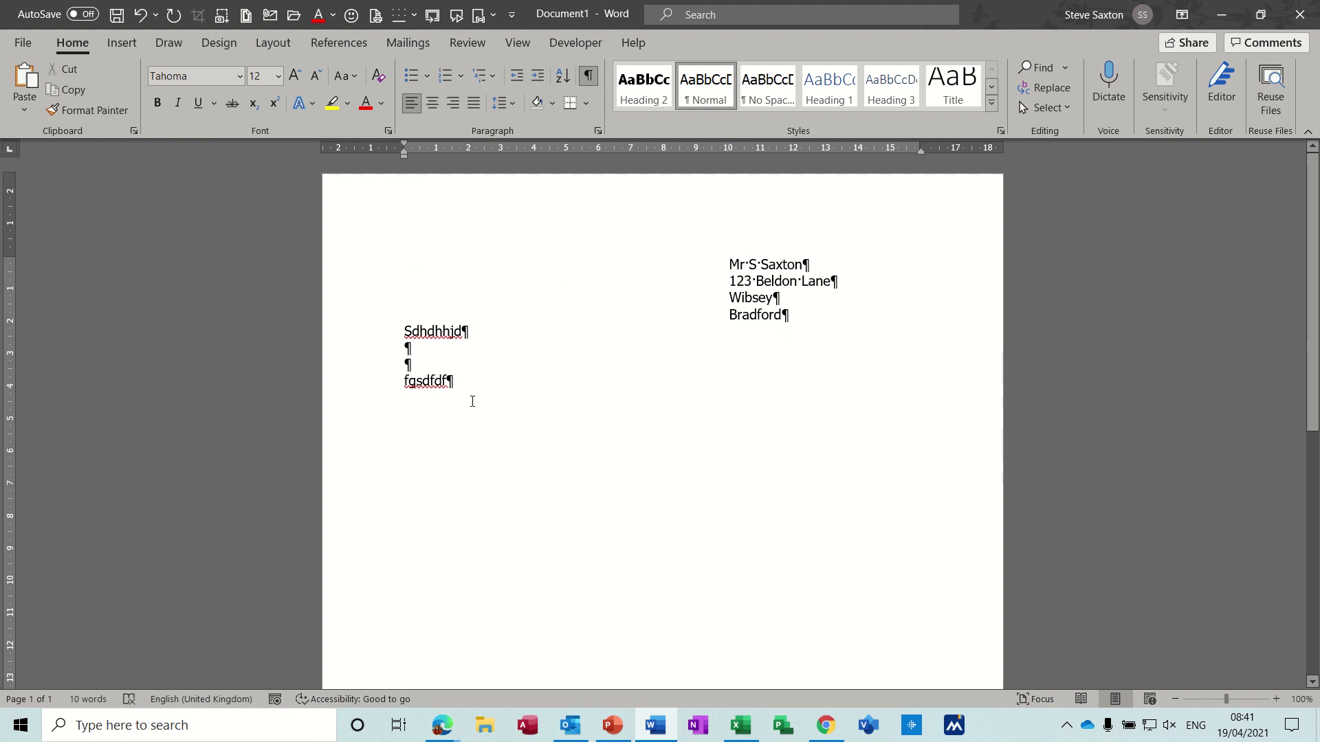
{"action": "key", "text": "Return"}
{"action": "key", "text": "Return"}
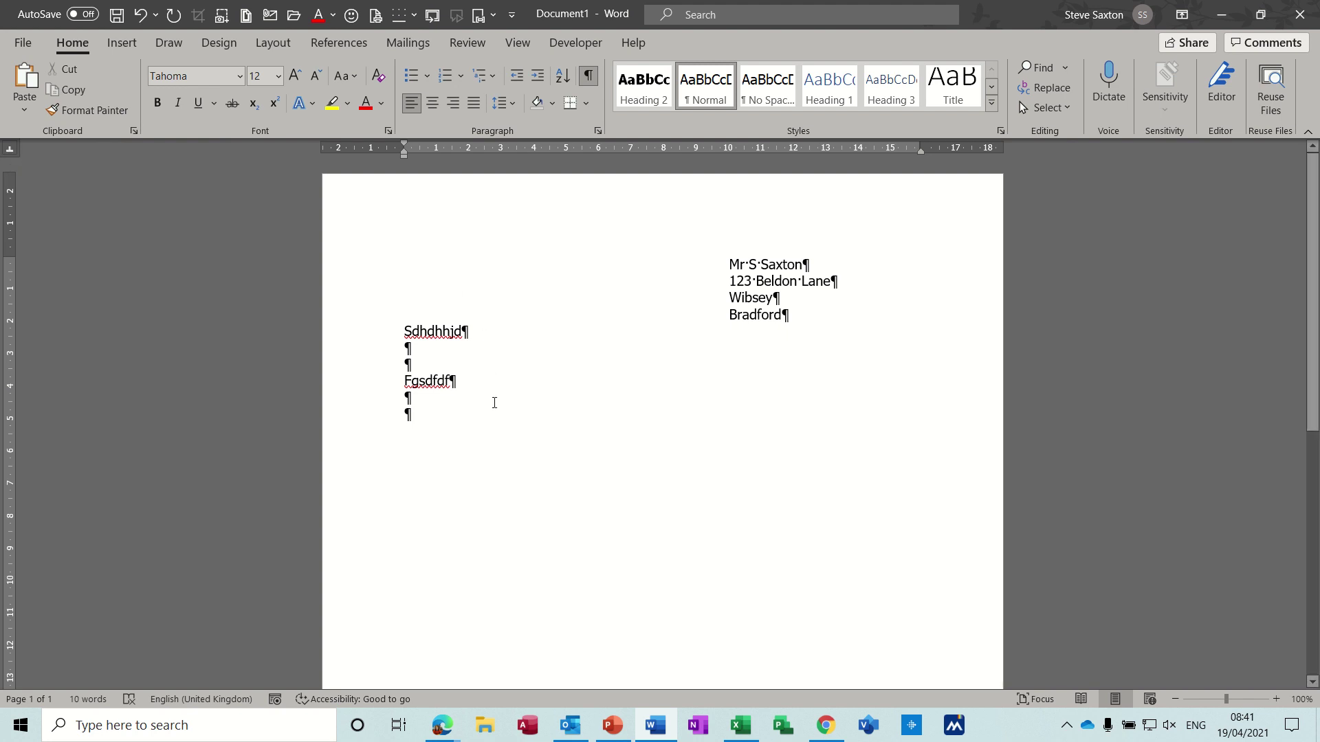
Set a center tab stop at 4 cm and type the name centred on it.
{"action": "left_click", "coordinate": [533, 149]}
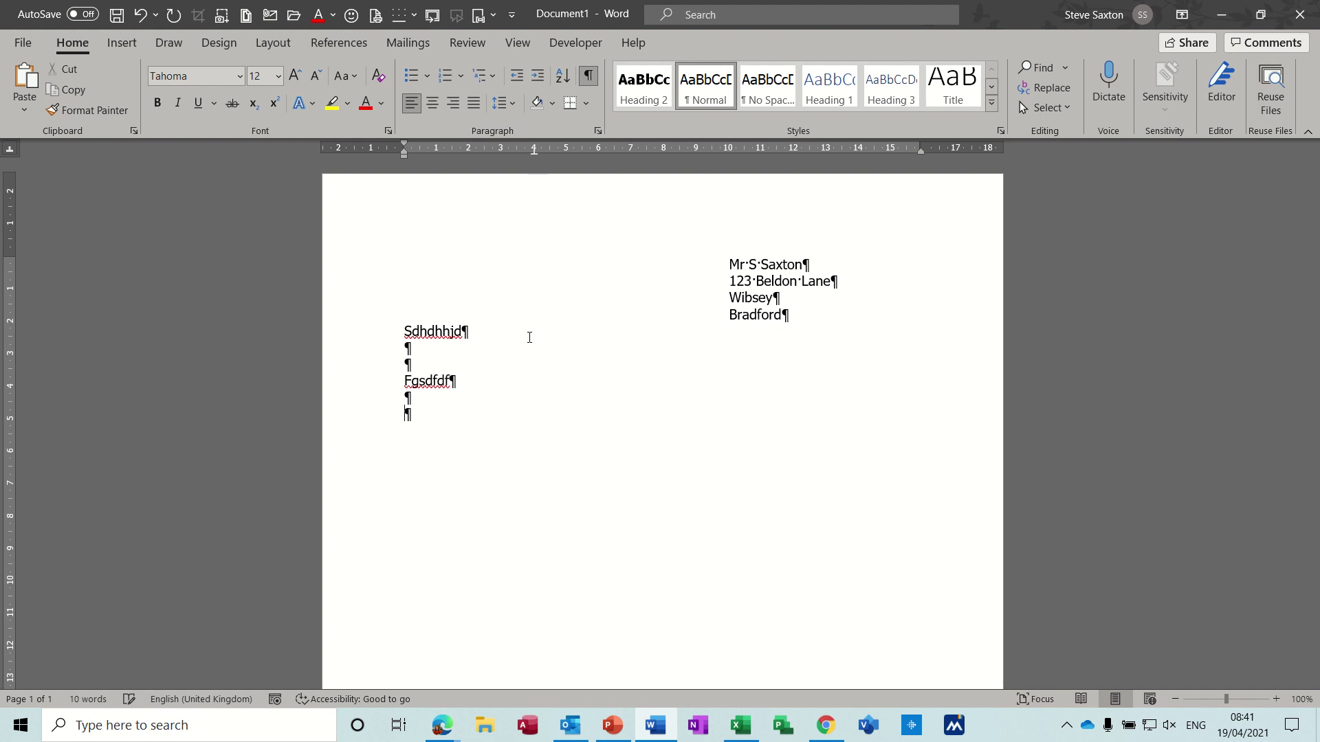
{"action": "key", "text": "Tab"}
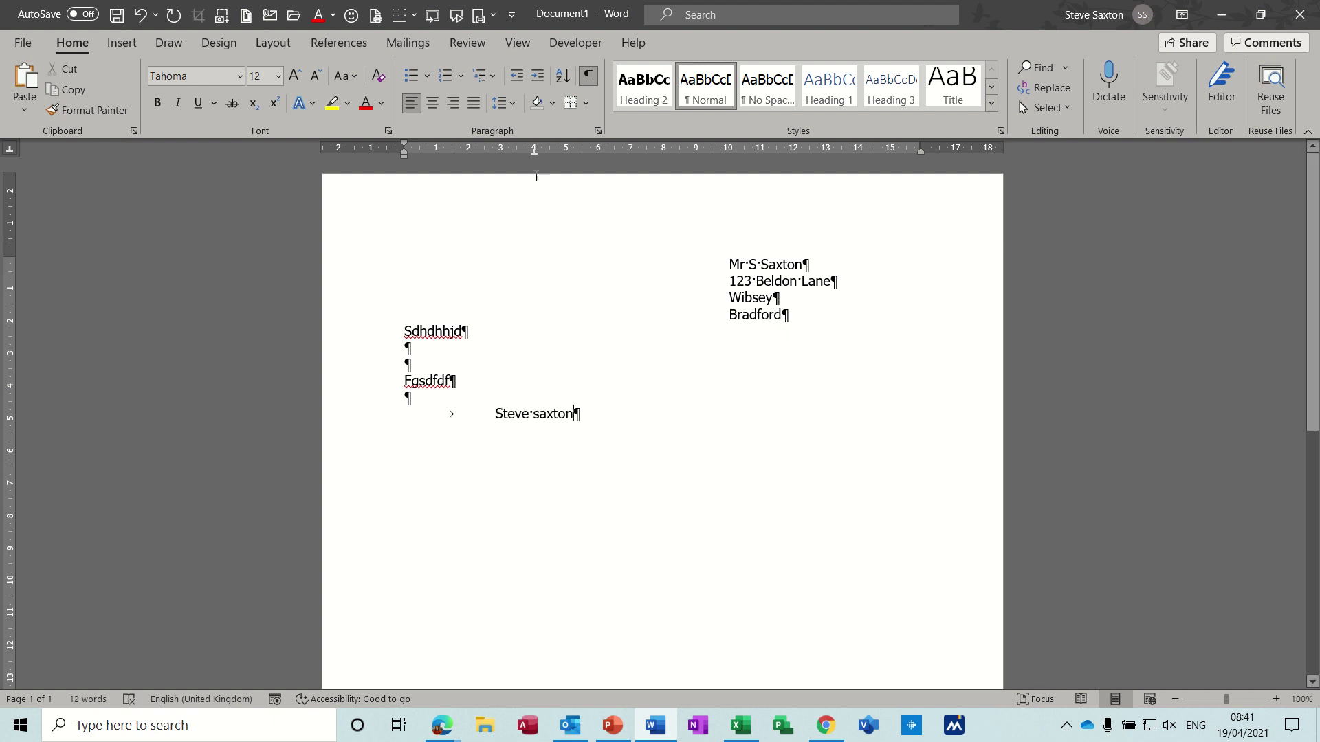
{"action": "left_click_drag", "start_coordinate": [534, 153], "coordinate": [534, 153]}
{"action": "key", "text": "Return"}
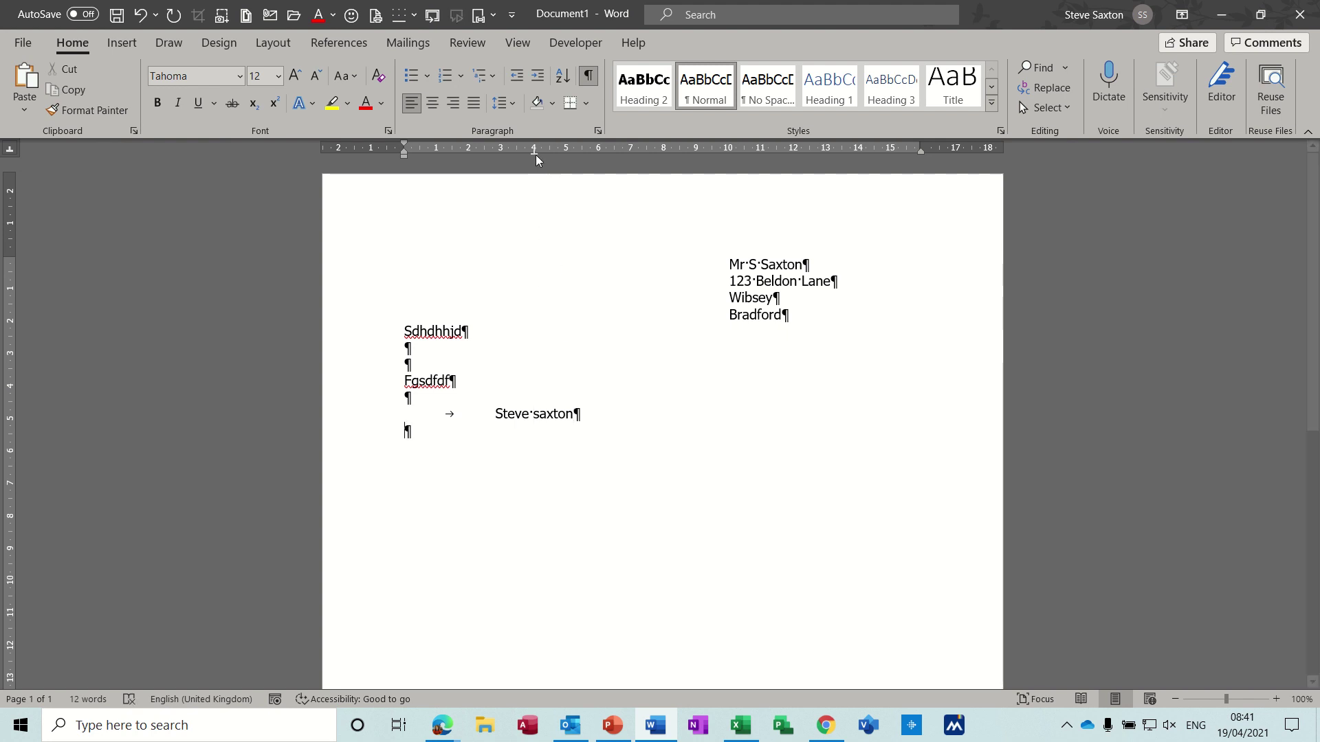
Swap it for a right tab stop at 4 cm and type the name again ending there.
{"action": "left_click_drag", "start_coordinate": [535, 154], "coordinate": [537, 225]}
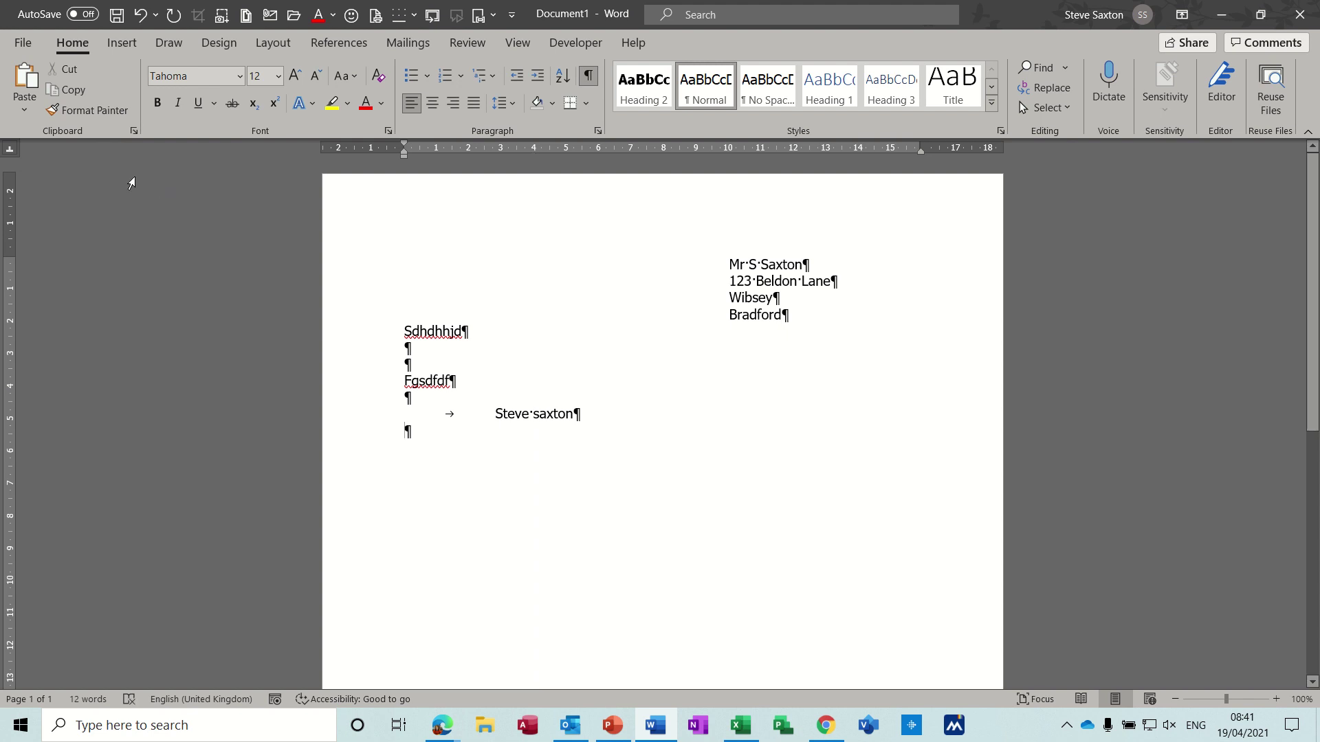
{"action": "left_click", "coordinate": [533, 150]}
{"action": "key", "text": "Tab"}
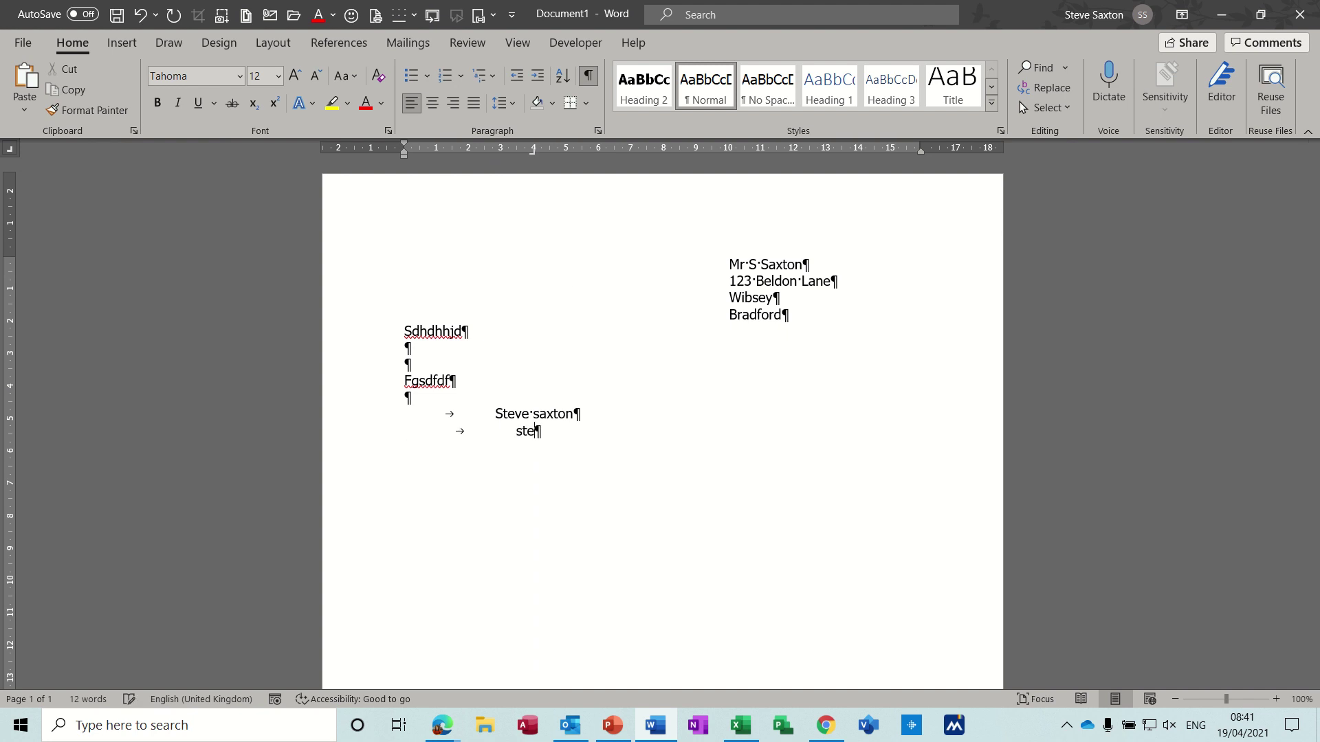
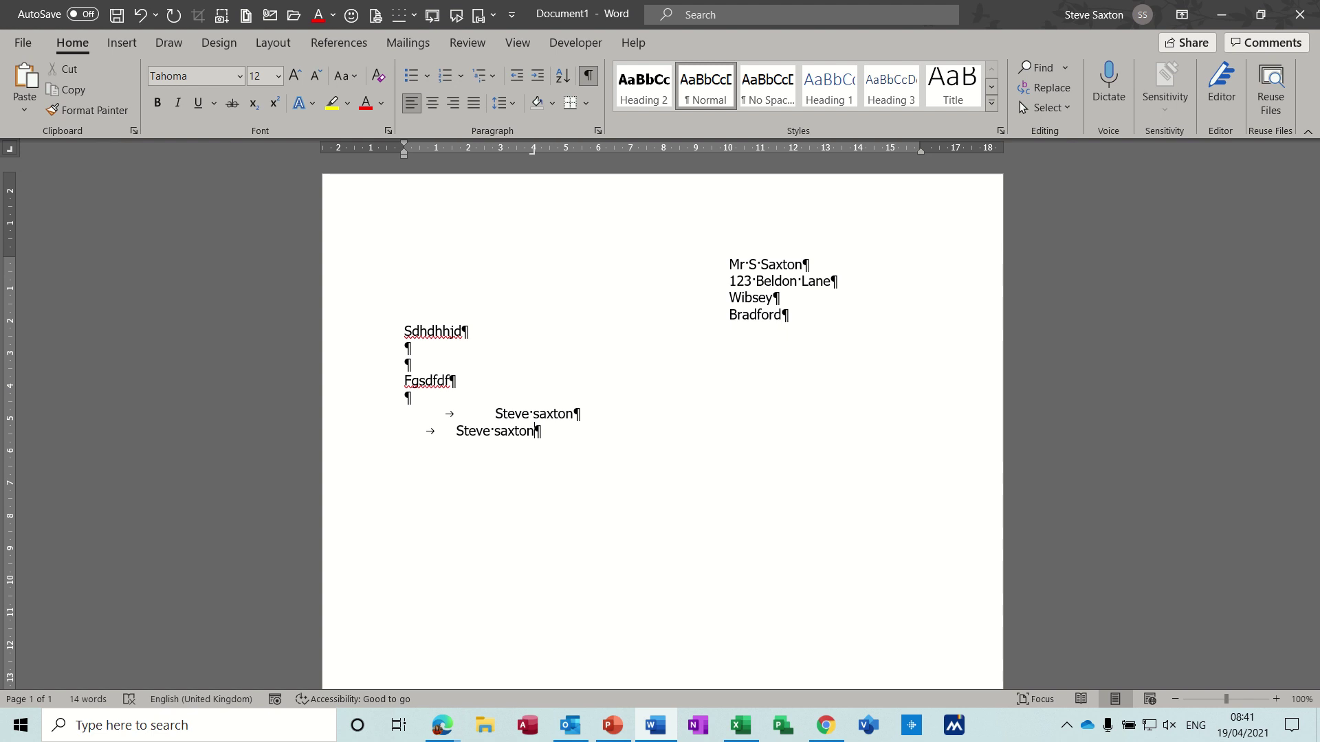
{"action": "left_click_drag", "start_coordinate": [533, 152], "coordinate": [533, 152]}
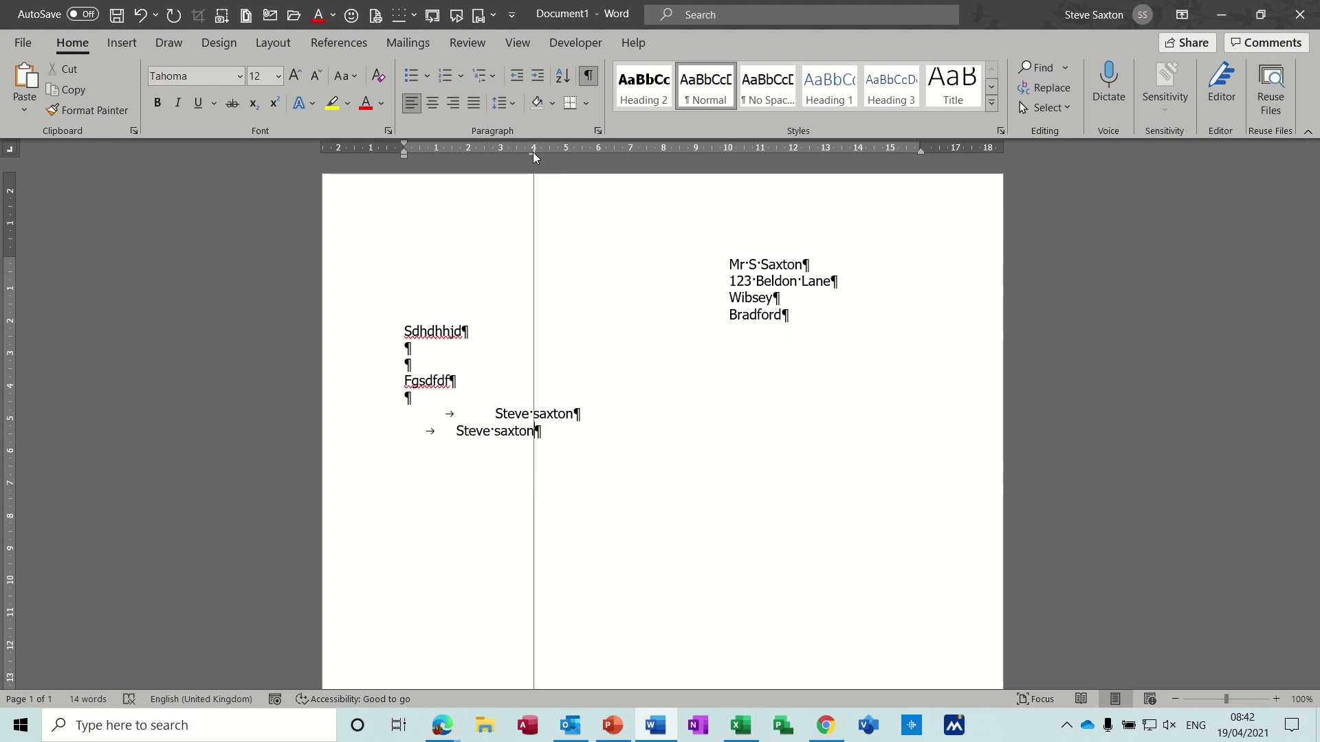
{"action": "left_click_drag", "start_coordinate": [533, 153], "coordinate": [533, 154]}
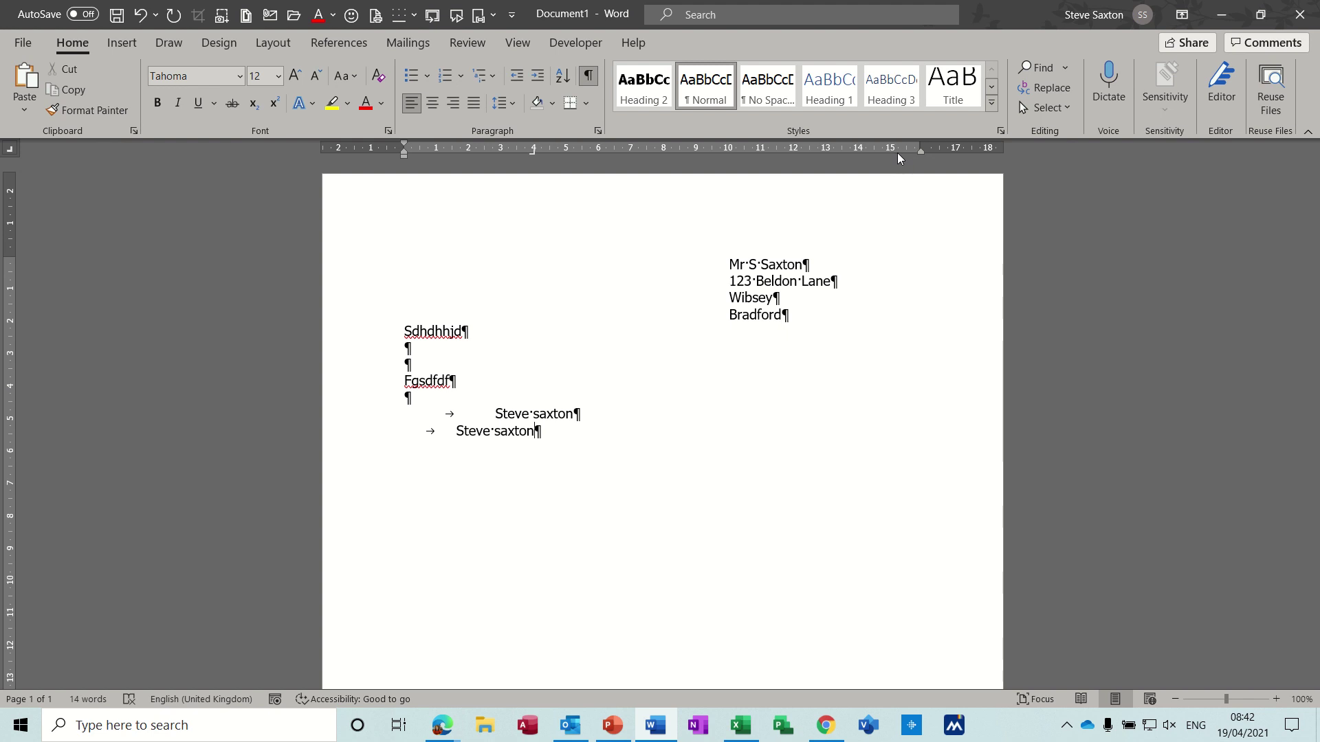
Set a decimal tab at 4 cm below the names and enter 12.21 and 2.22.
{"action": "left_click", "coordinate": [584, 423]}
{"action": "key", "text": "Return"}
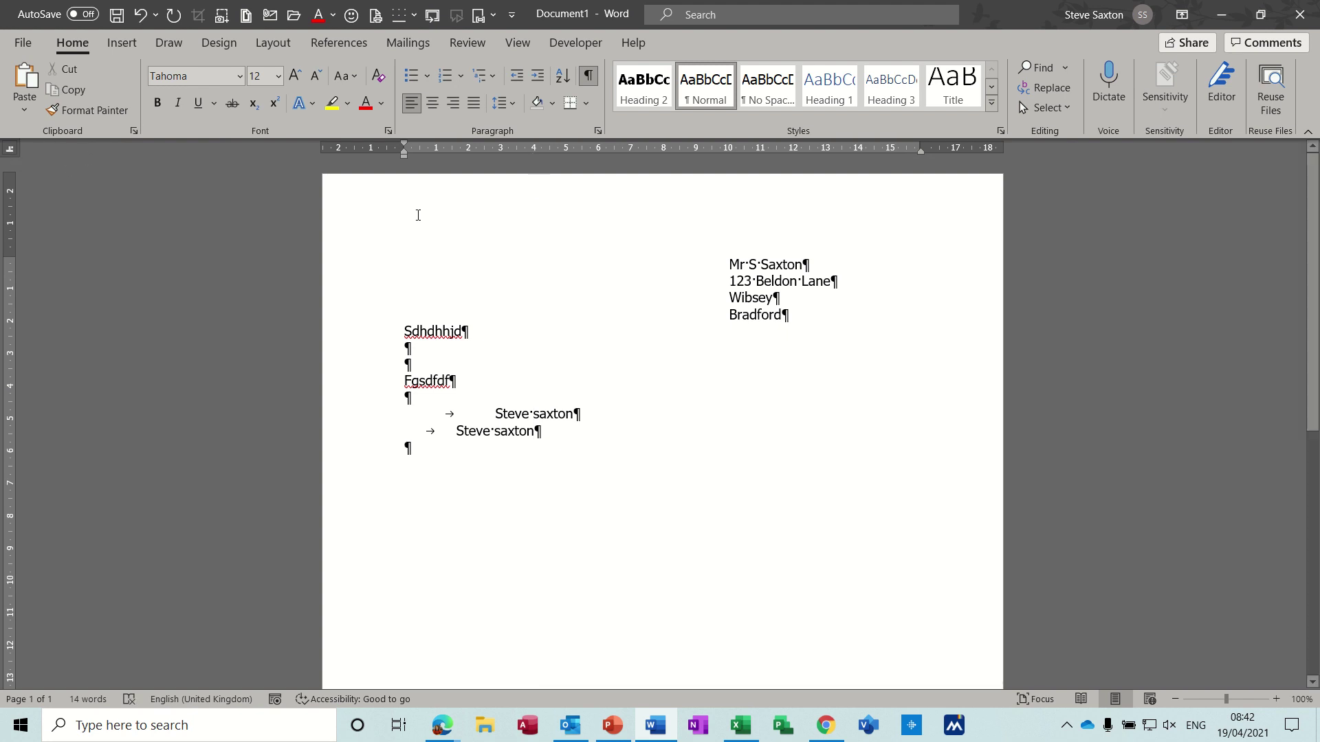
{"action": "left_click", "coordinate": [534, 151]}
{"action": "key", "text": "Tab"}
{"action": "type", "text": "1"}
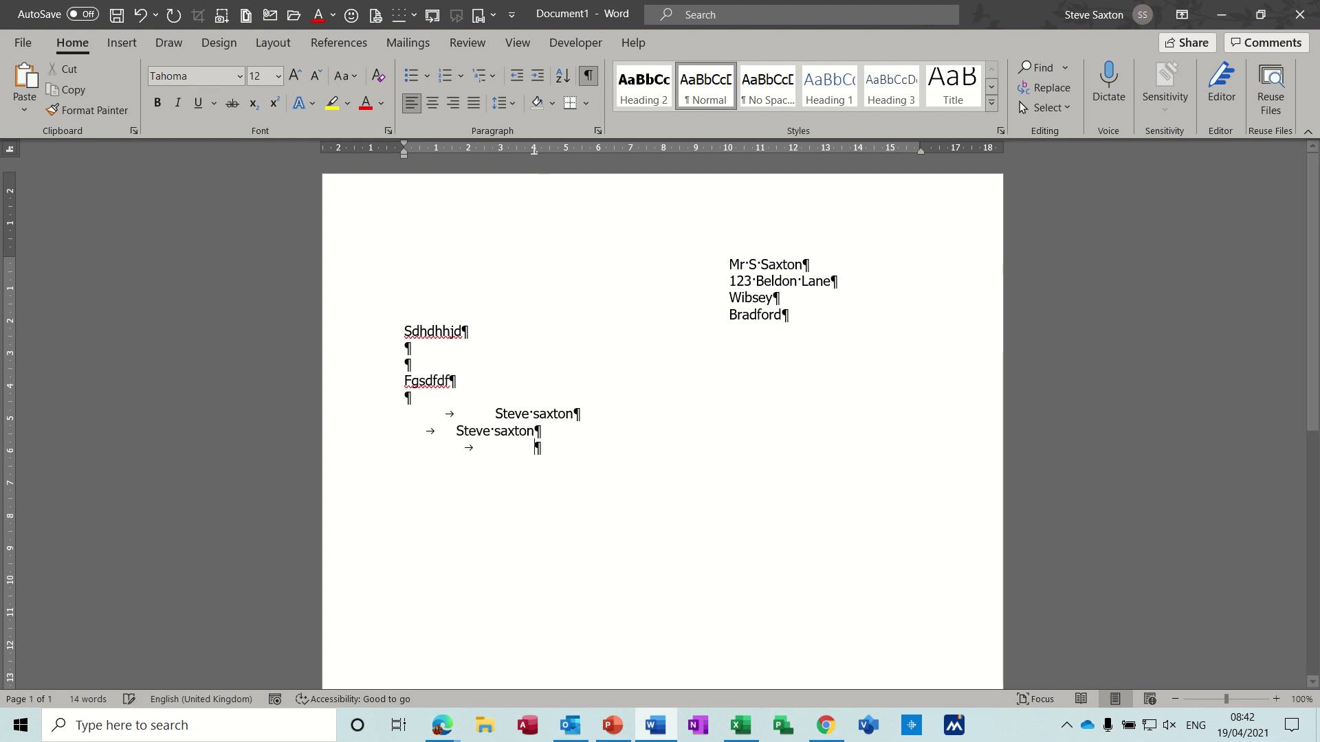
{"action": "type", "text": "2.21"}
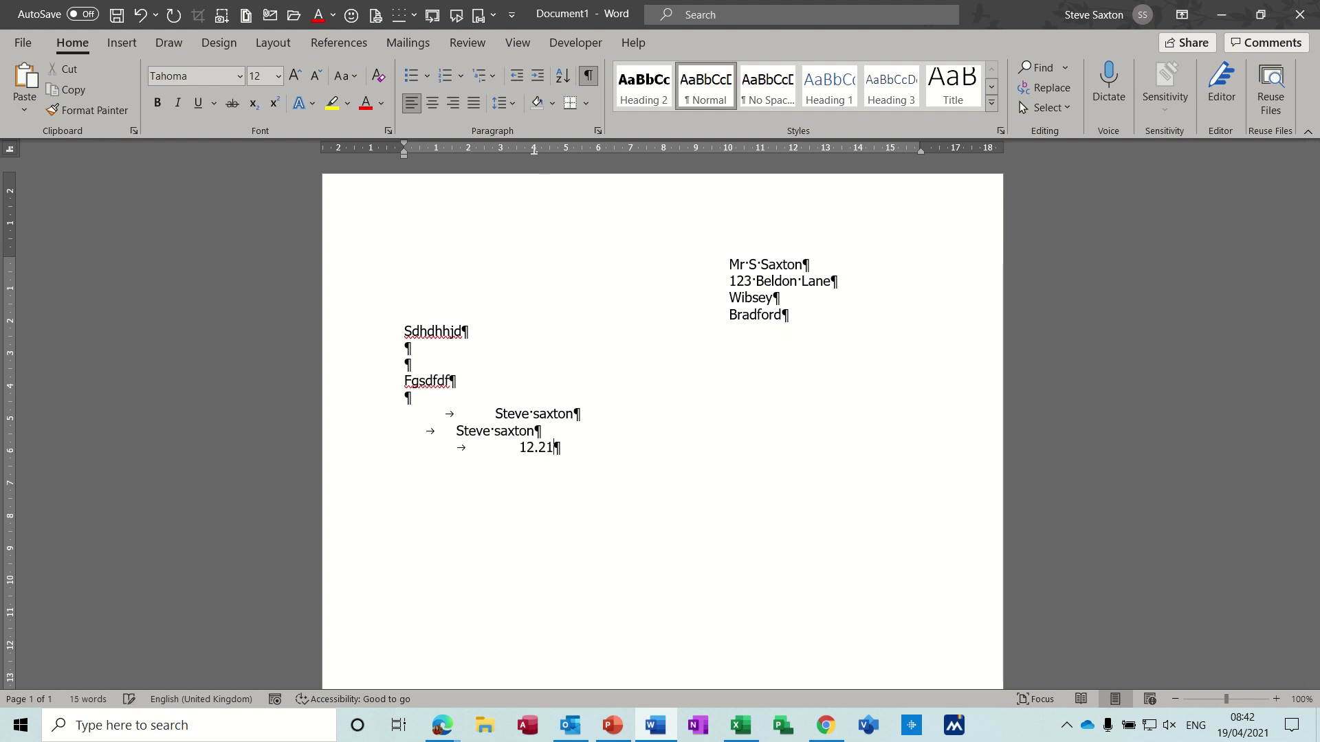
{"action": "key", "text": "Return"}
{"action": "key", "text": "Tab"}
{"action": "type", "text": "2"}
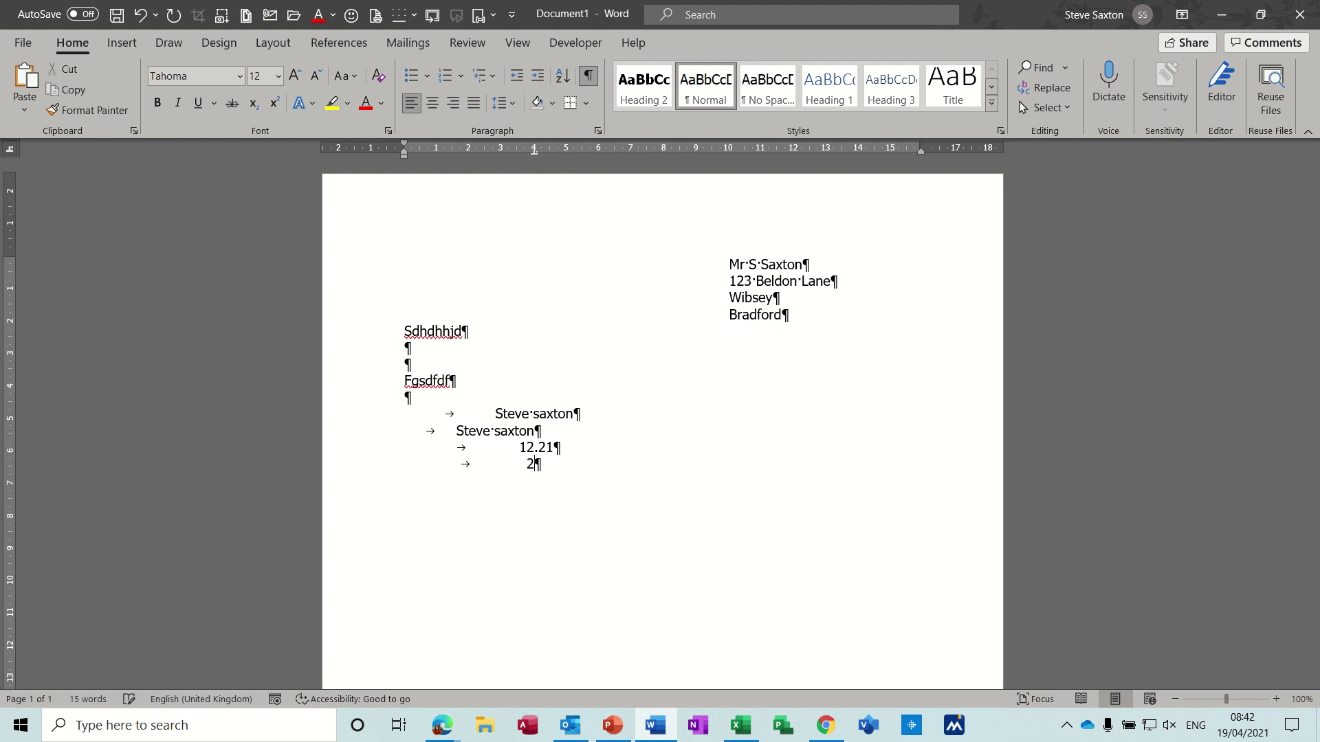
{"action": "type", "text": ".22"}
Add 1.23 and 123.45 at the decimal tab, then hide formatting marks.
{"action": "key", "text": "Return"}
{"action": "key", "text": "Tab"}
{"action": "type", "text": "1.23"}
{"action": "key", "text": "Return"}
{"action": "key", "text": "Tab"}
{"action": "type", "text": "123.45"}
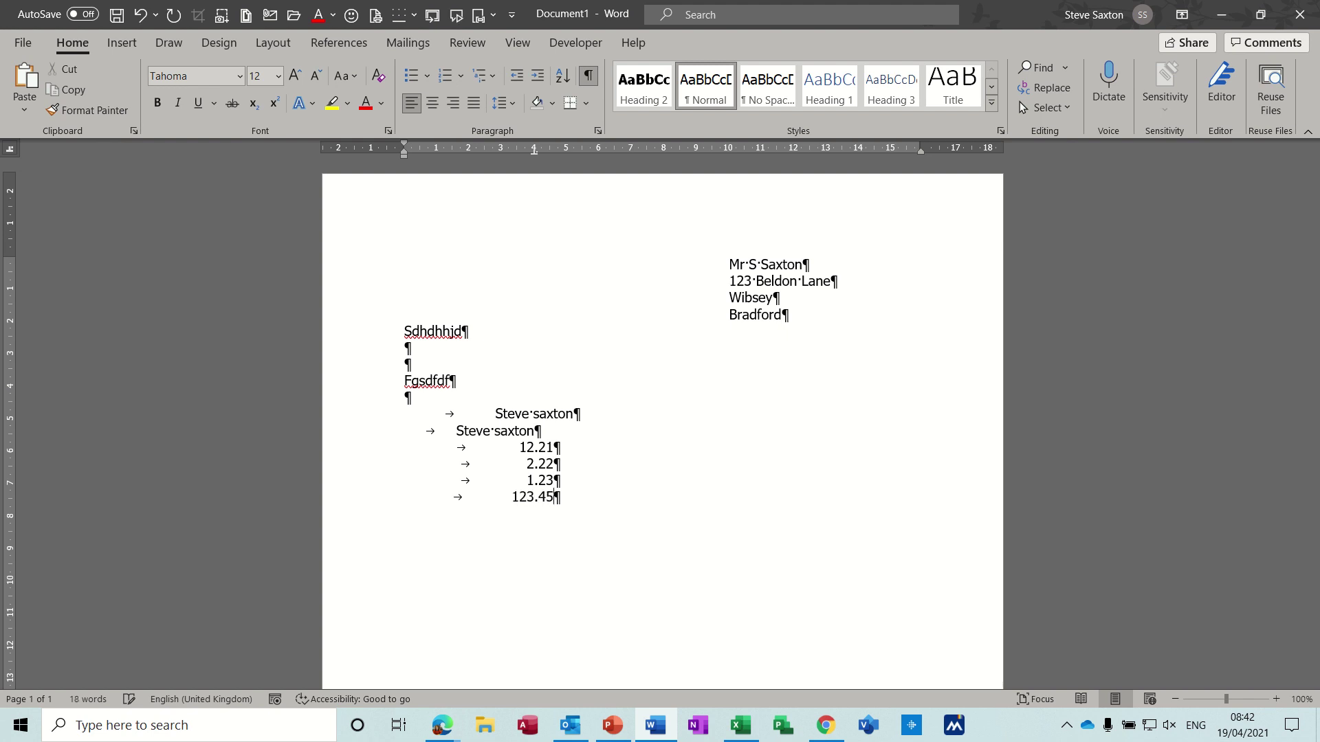
{"action": "key", "text": "Return"}
{"action": "left_click", "coordinate": [589, 75]}
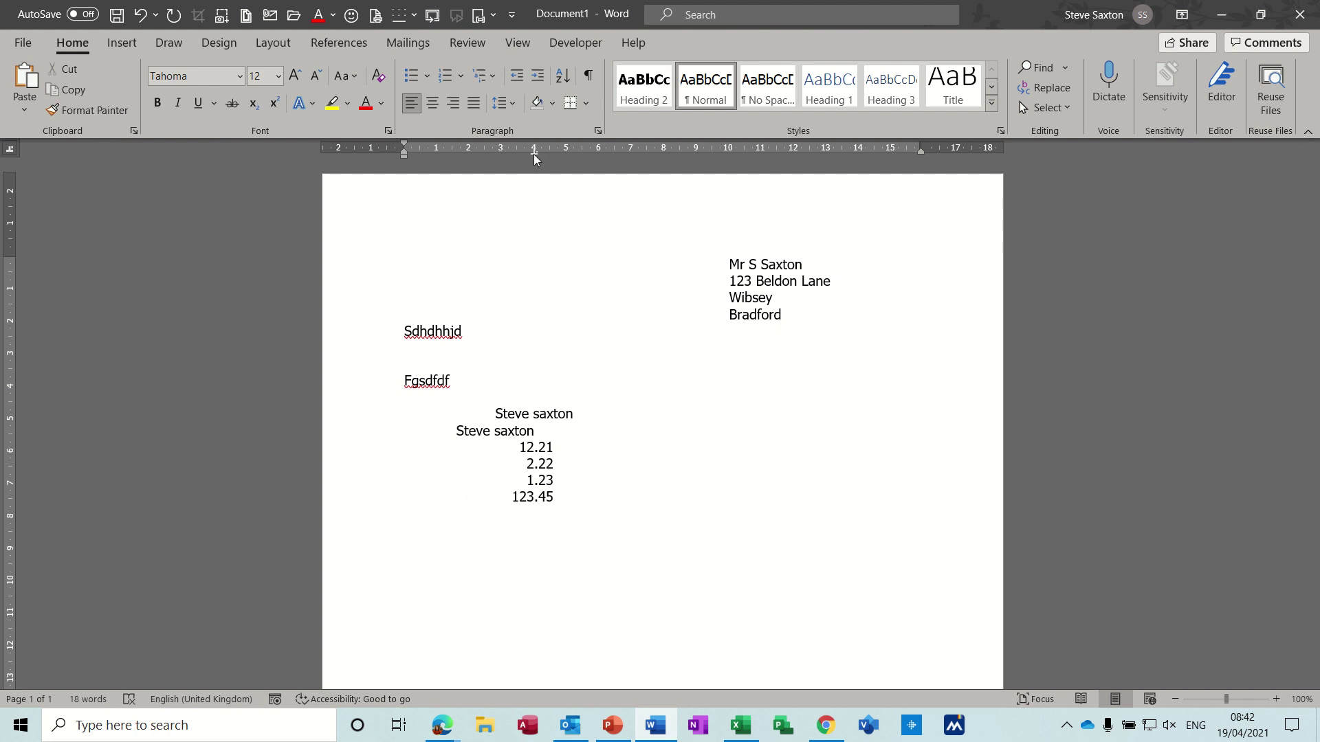
Remove the decimal tab from the empty line below 123.45 and add a 4 cm left tab.
{"action": "left_click_drag", "start_coordinate": [533, 154], "coordinate": [533, 154]}
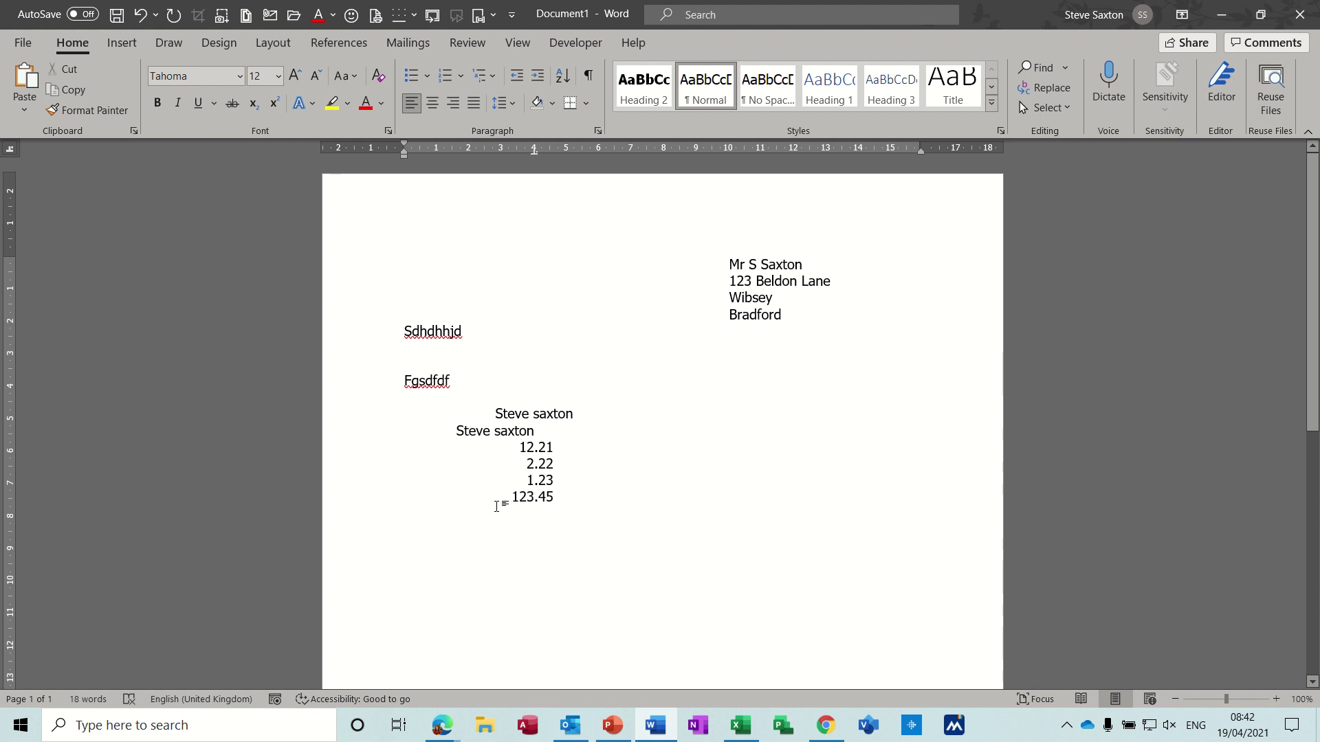
{"action": "left_click", "coordinate": [546, 230]}
{"action": "left_click", "coordinate": [544, 505]}
{"action": "key", "text": "Return"}
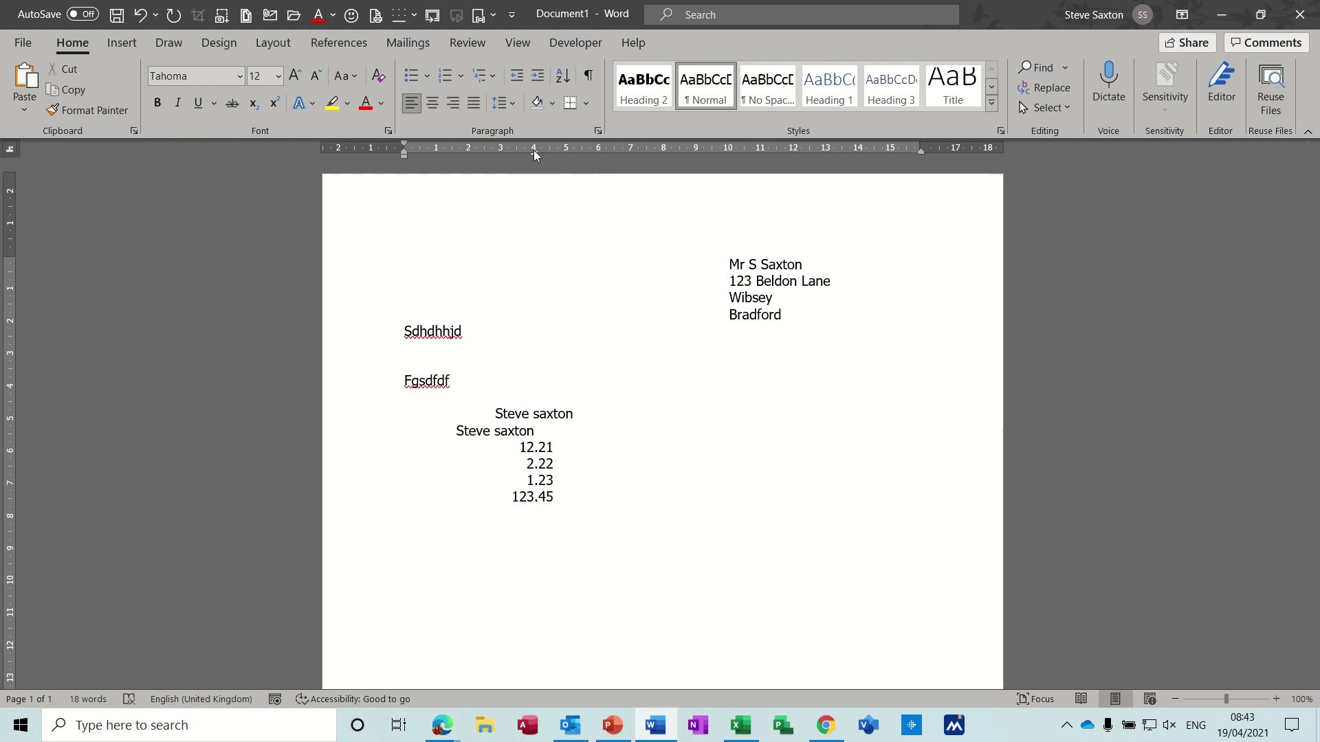
{"action": "left_click_drag", "start_coordinate": [534, 151], "coordinate": [530, 230]}
{"action": "left_click", "coordinate": [536, 153]}
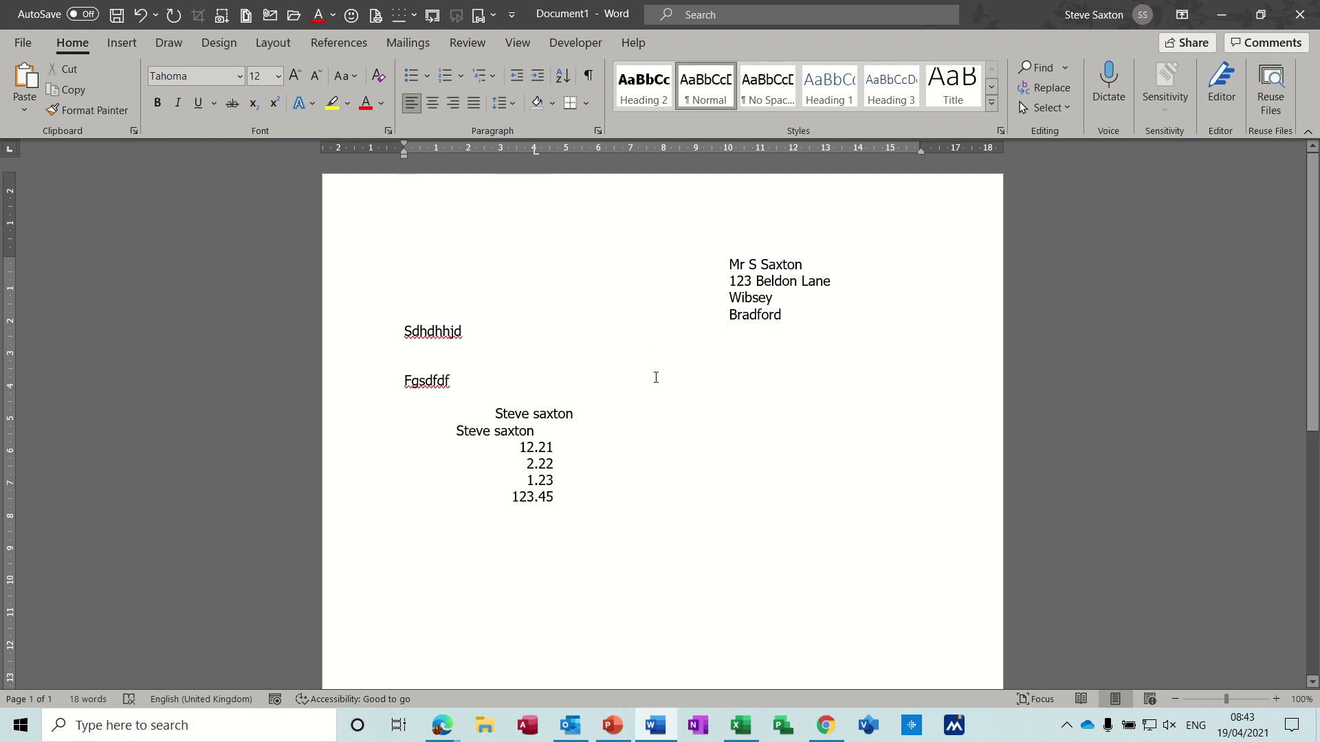
{"action": "key", "text": "Tab"}
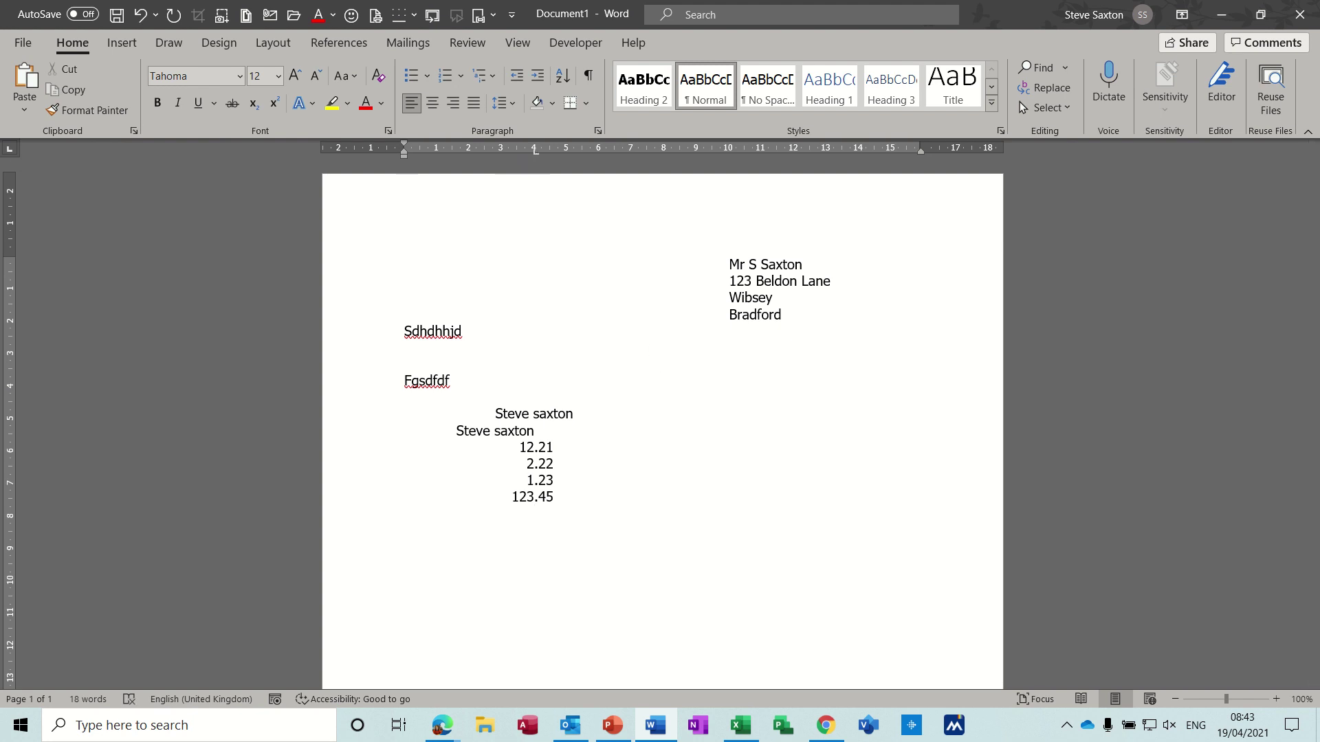
Type 12.21 at the 4 cm left tab and add an empty line beneath the numbers.
{"action": "type", "text": "12.21"}
{"action": "left_click_drag", "start_coordinate": [536, 154], "coordinate": [536, 154]}
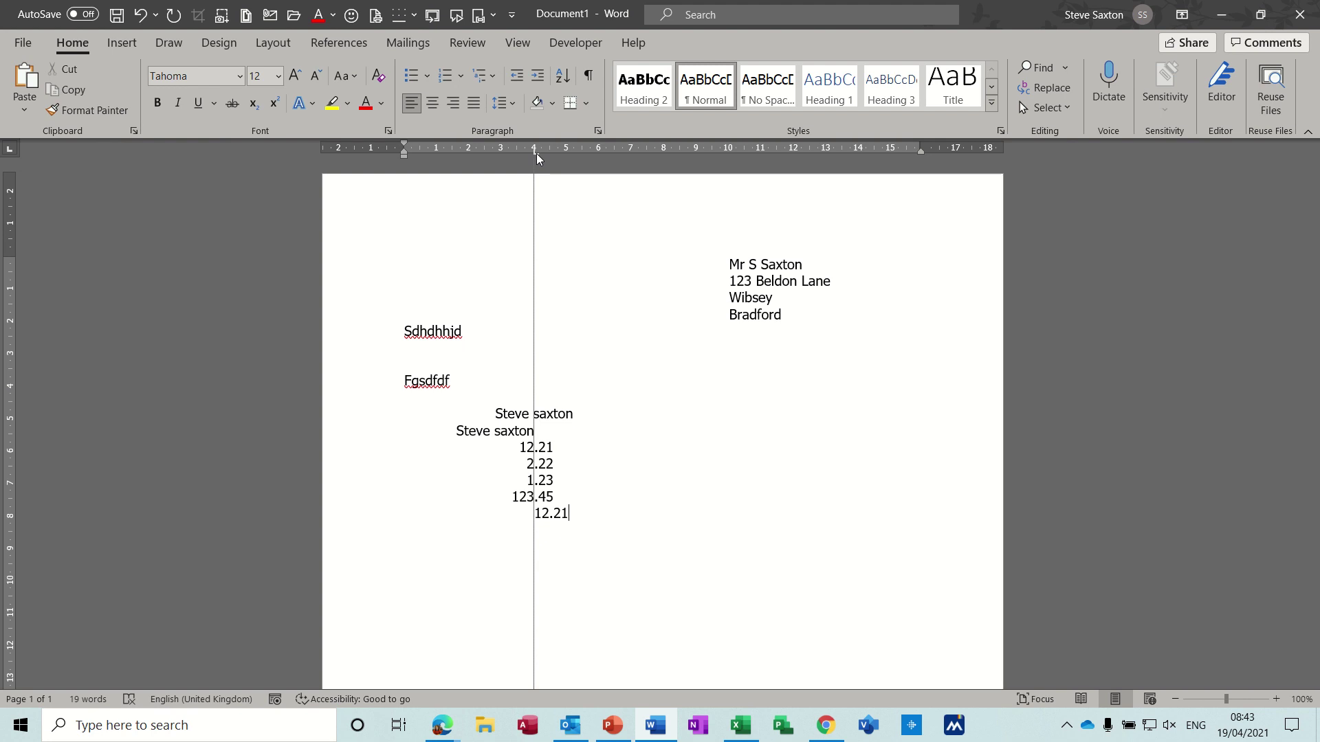
{"action": "left_click_drag", "start_coordinate": [536, 154], "coordinate": [536, 154]}
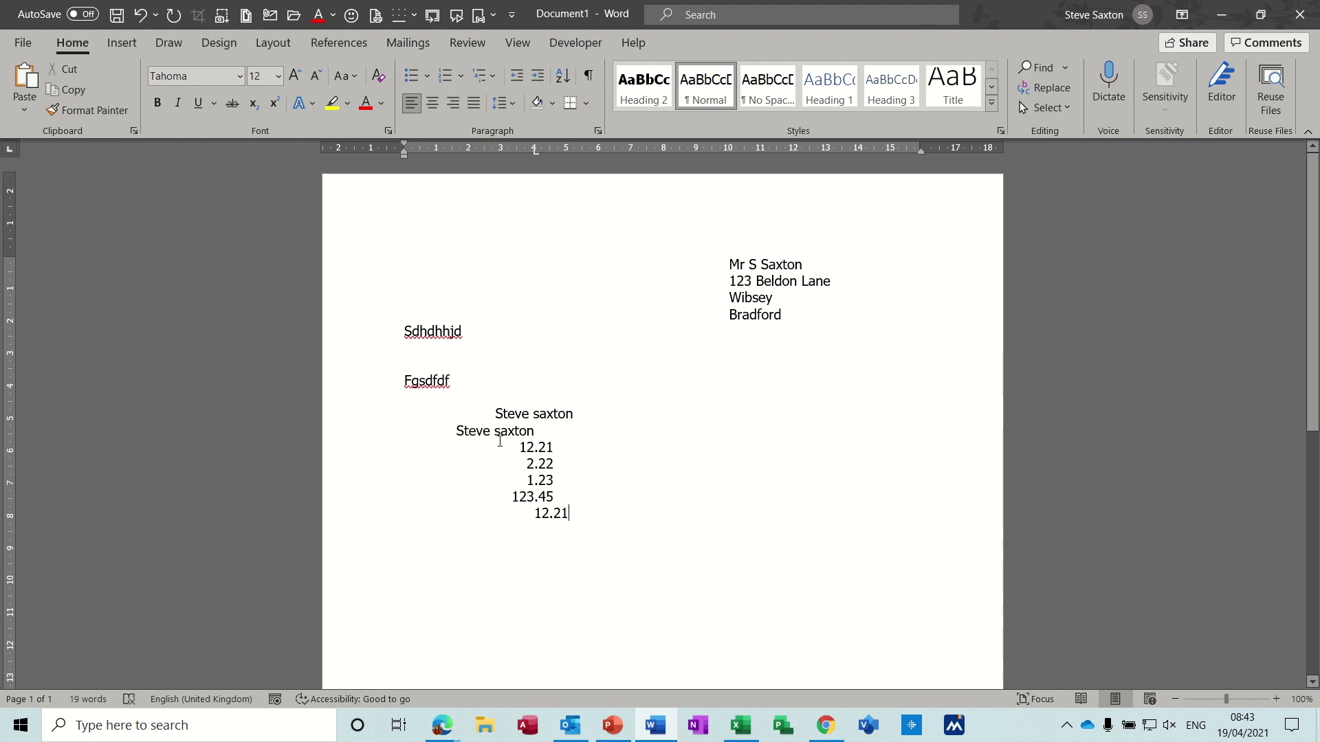
{"action": "left_click_drag", "start_coordinate": [516, 447], "coordinate": [569, 515]}
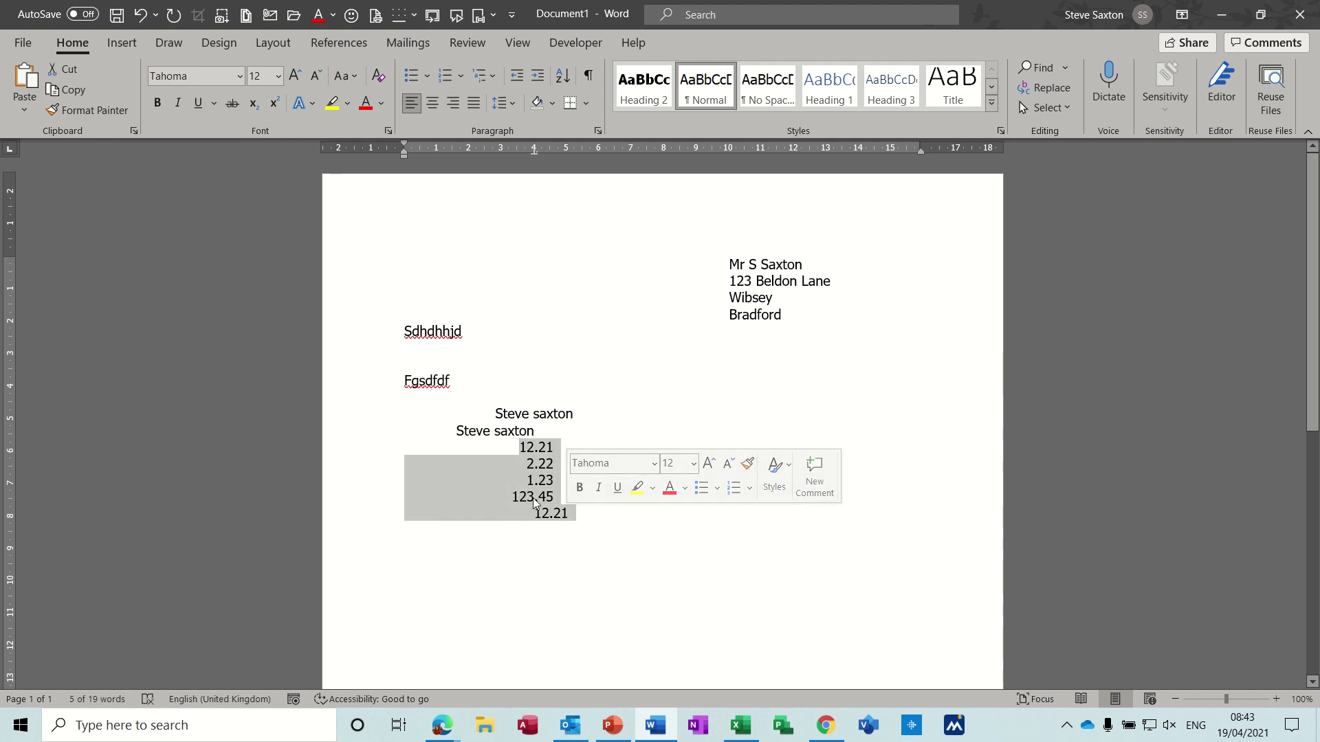
{"action": "left_click", "coordinate": [592, 527]}
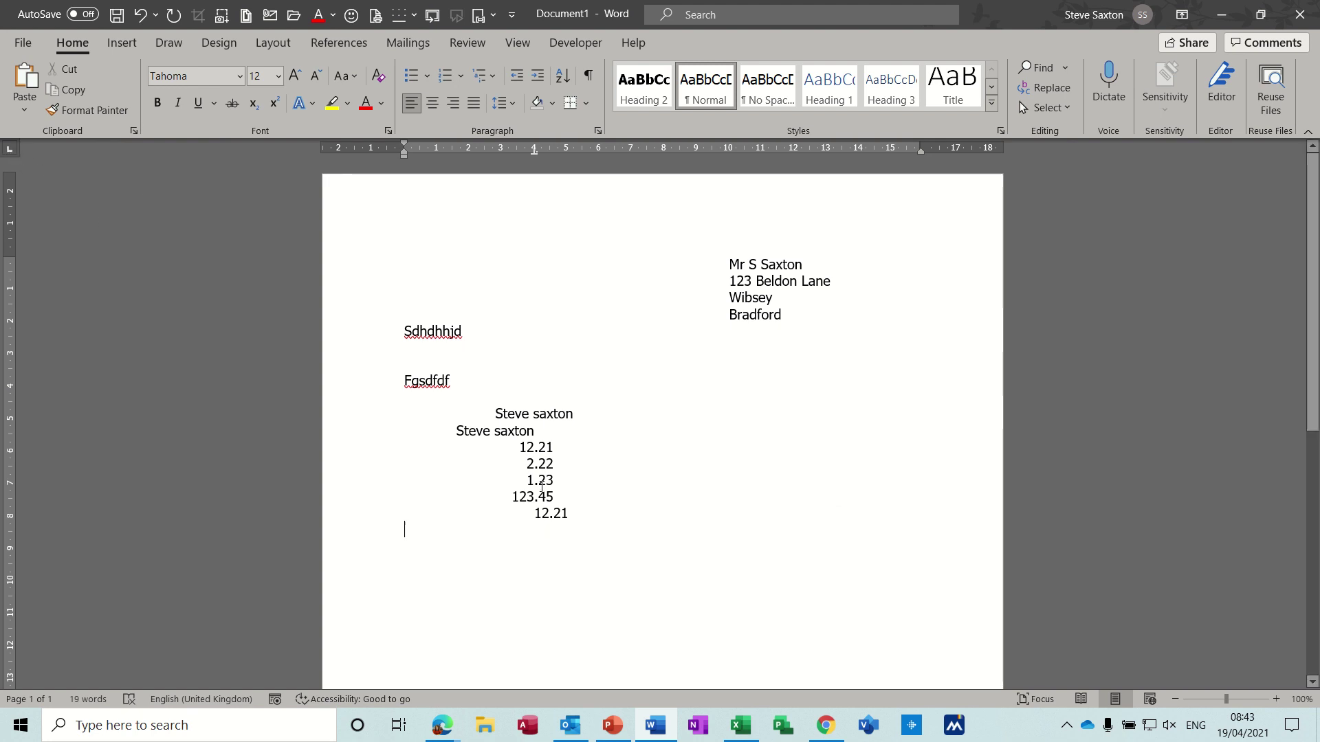
{"action": "key", "text": "Return"}
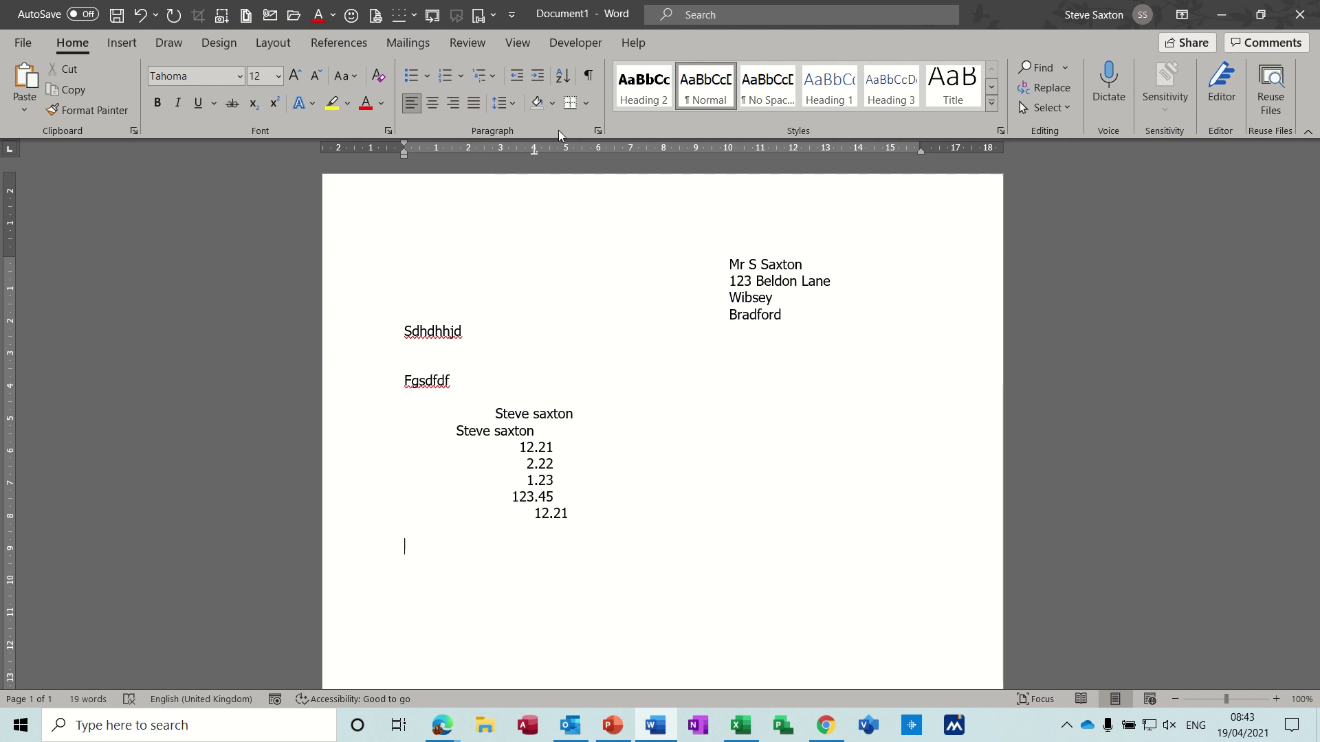
In the Tabs dialog, add decimal stops at 5 cm and 10 cm and clear the 4 cm stop.
{"action": "left_click", "coordinate": [599, 130]}
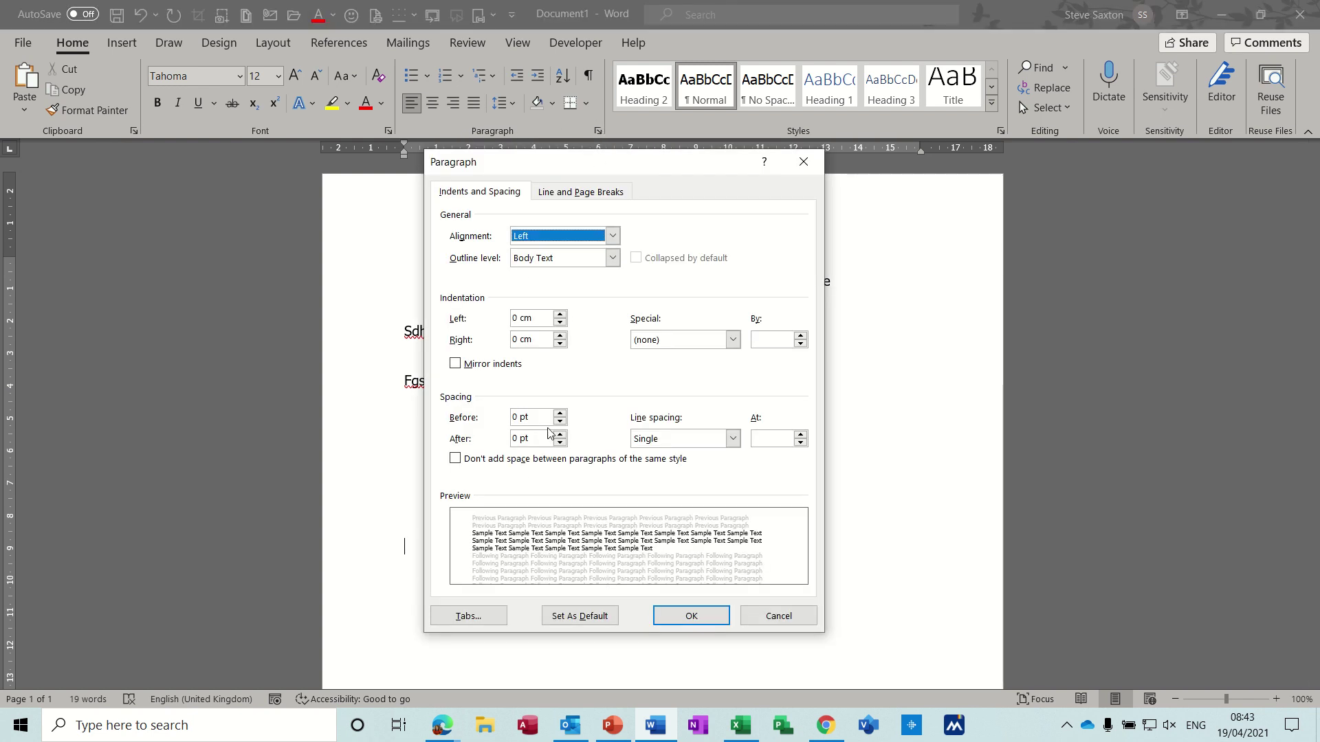
{"action": "left_click", "coordinate": [468, 617]}
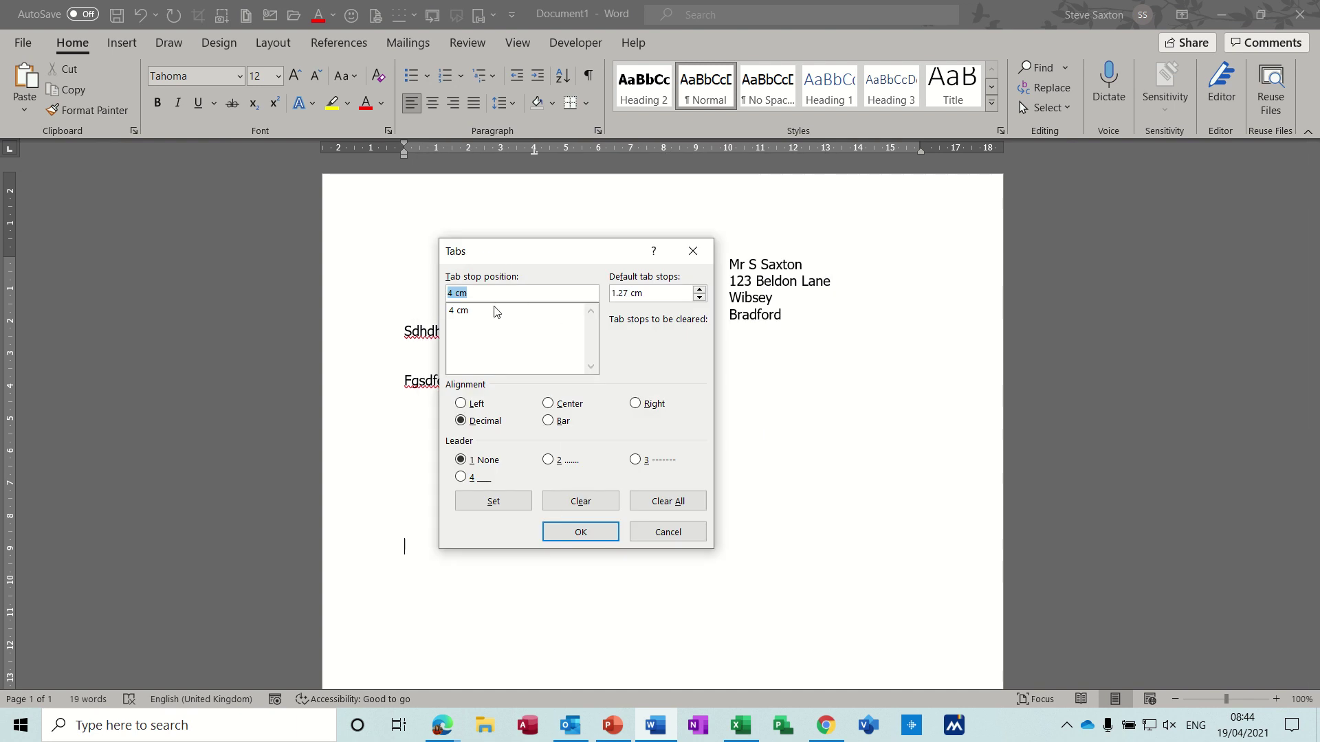
{"action": "type", "text": "5"}
{"action": "left_click", "coordinate": [495, 504]}
{"action": "left_click", "coordinate": [469, 311]}
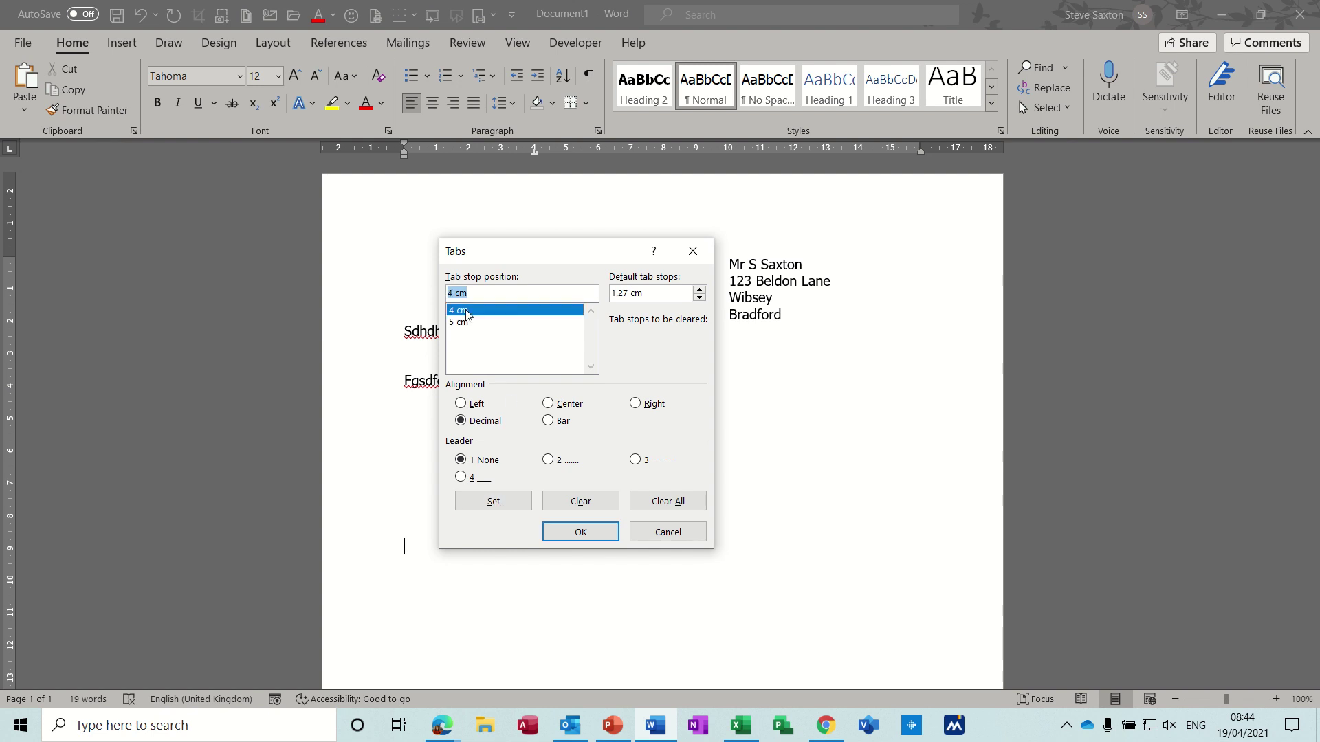
{"action": "left_click", "coordinate": [582, 504]}
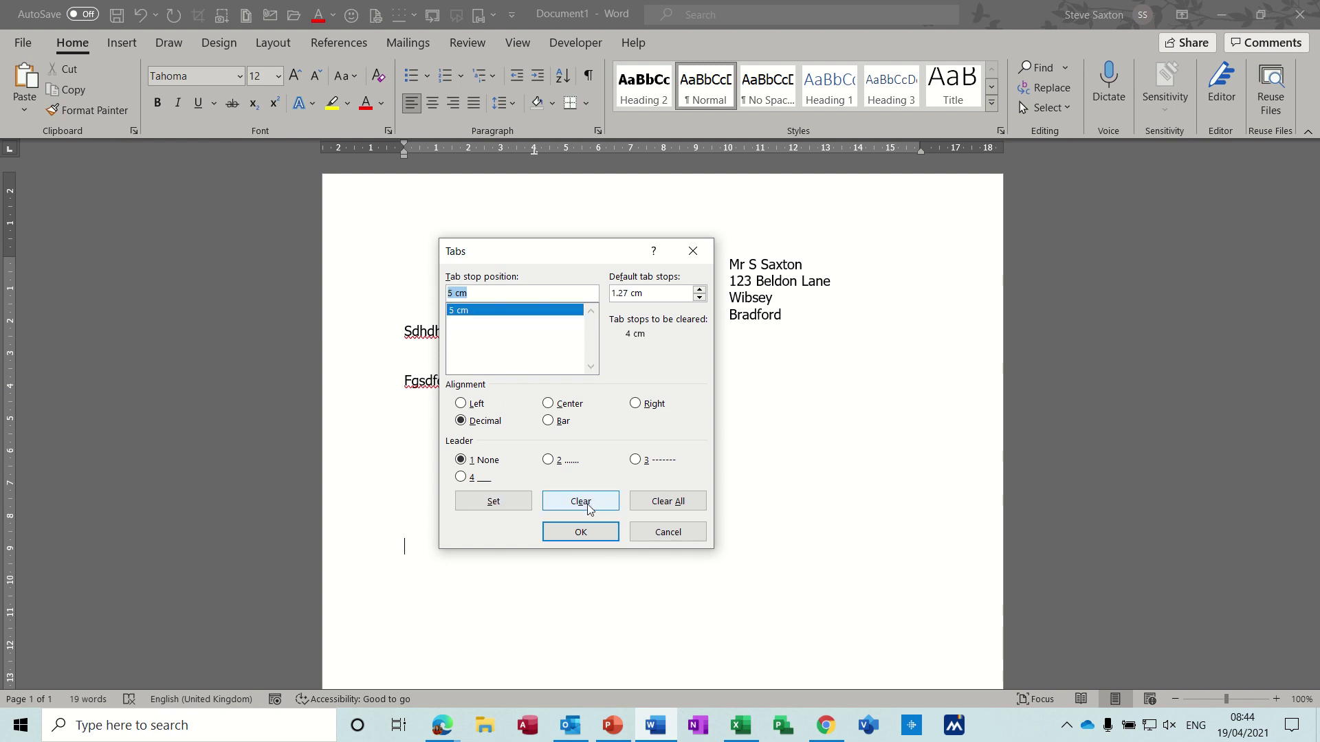
{"action": "type", "text": "10"}
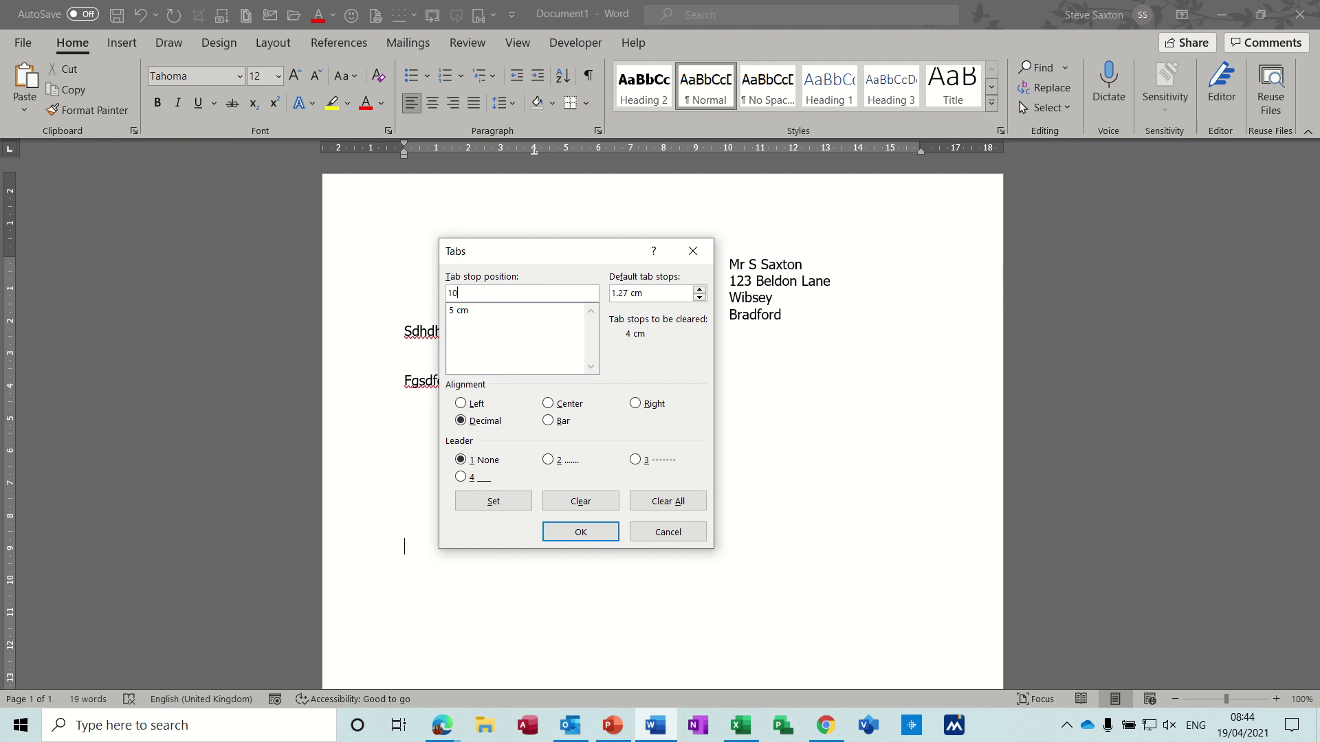
{"action": "left_click", "coordinate": [494, 501]}
Apply the tab stops and type the heading Name, Section, Dept at the 5 cm and 10 cm stops.
{"action": "left_click", "coordinate": [584, 535]}
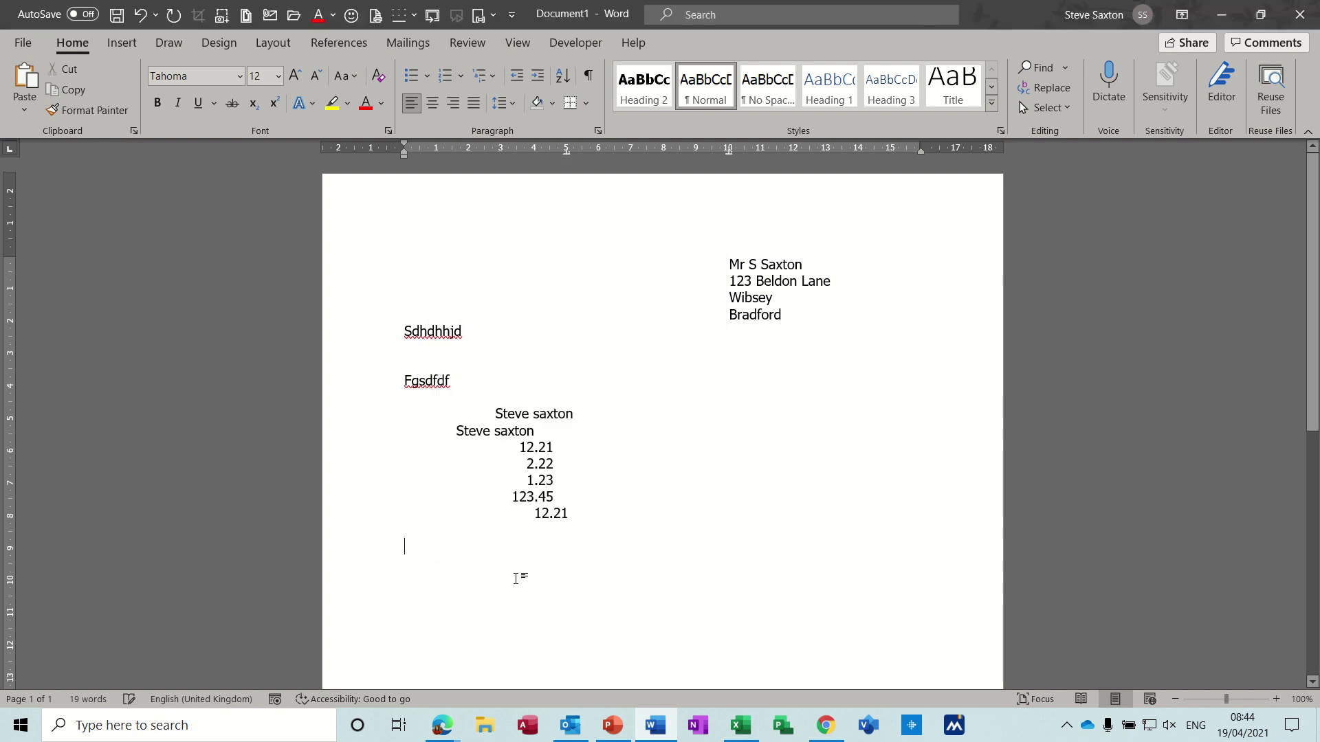
{"action": "type", "text": "ame"}
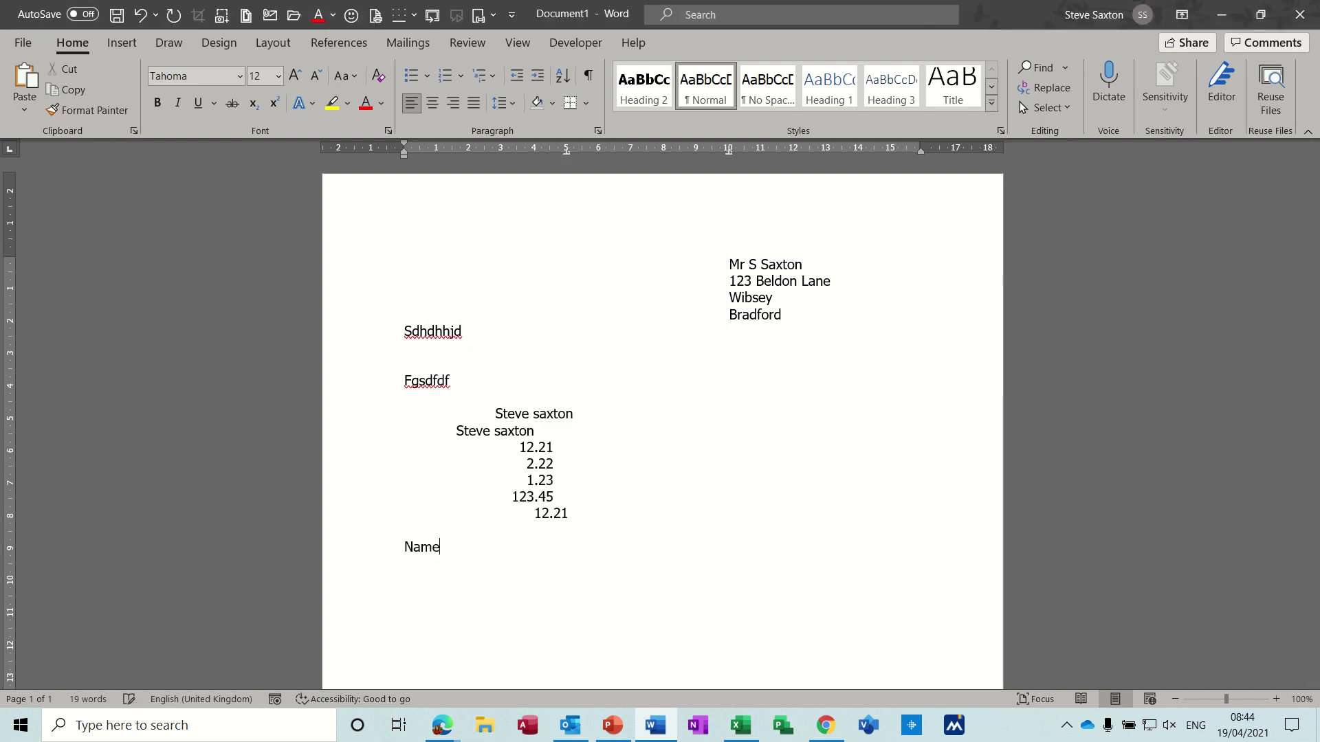
{"action": "key", "text": "Tab"}
{"action": "type", "text": "Section"}
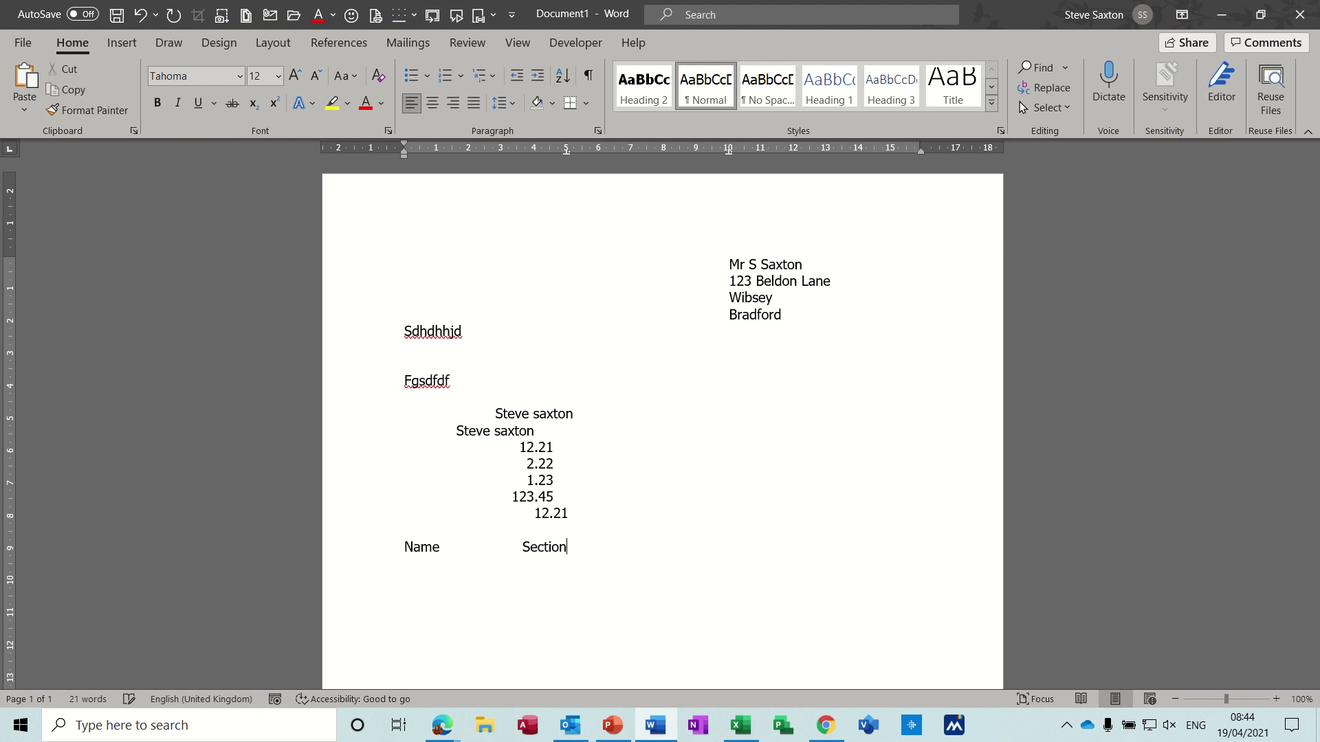
{"action": "key", "text": "Tab"}
{"action": "type", "text": "Dept"}
{"action": "key", "text": "Return"}
Set leader style 2 (dotted) on both the 5 cm and 10 cm tab stops.
{"action": "left_click", "coordinate": [598, 131]}
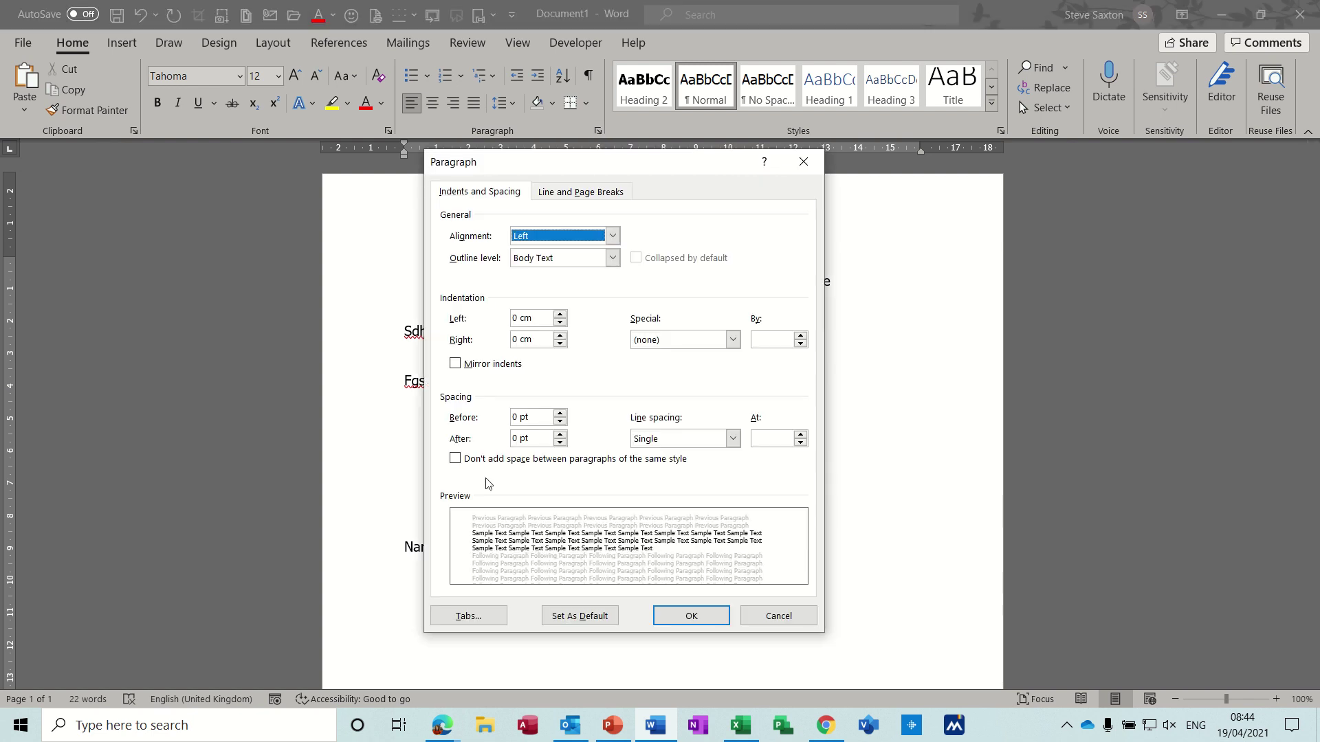
{"action": "left_click", "coordinate": [467, 617]}
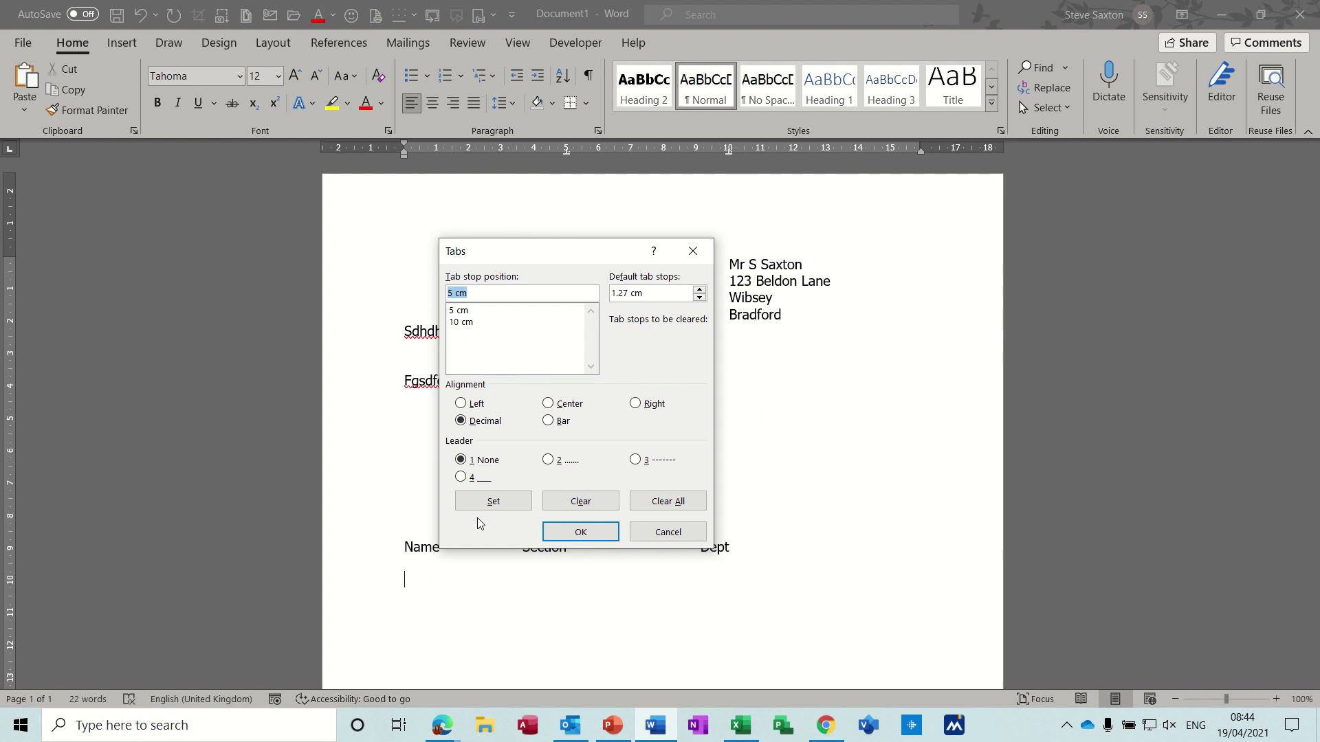
{"action": "left_click", "coordinate": [548, 459]}
{"action": "left_click", "coordinate": [503, 510]}
{"action": "left_click", "coordinate": [465, 328]}
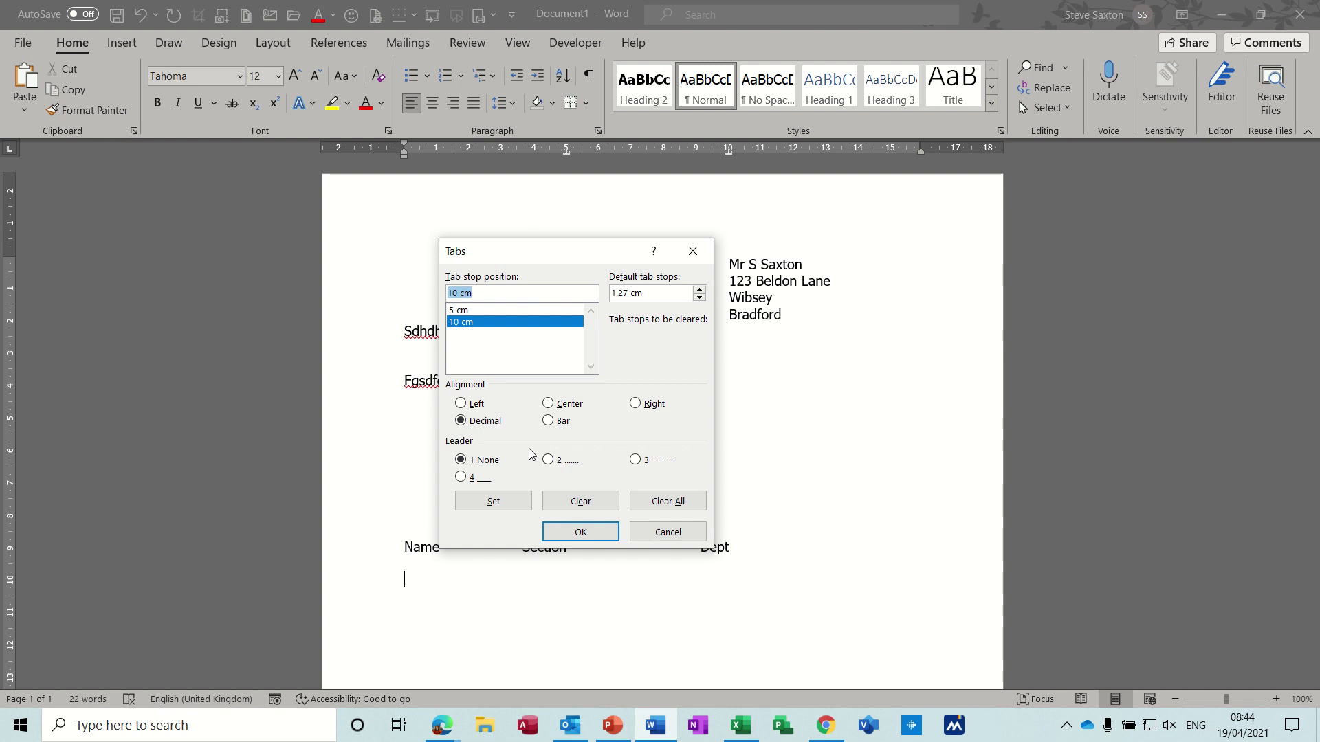
{"action": "left_click", "coordinate": [548, 459]}
{"action": "left_click", "coordinate": [493, 507]}
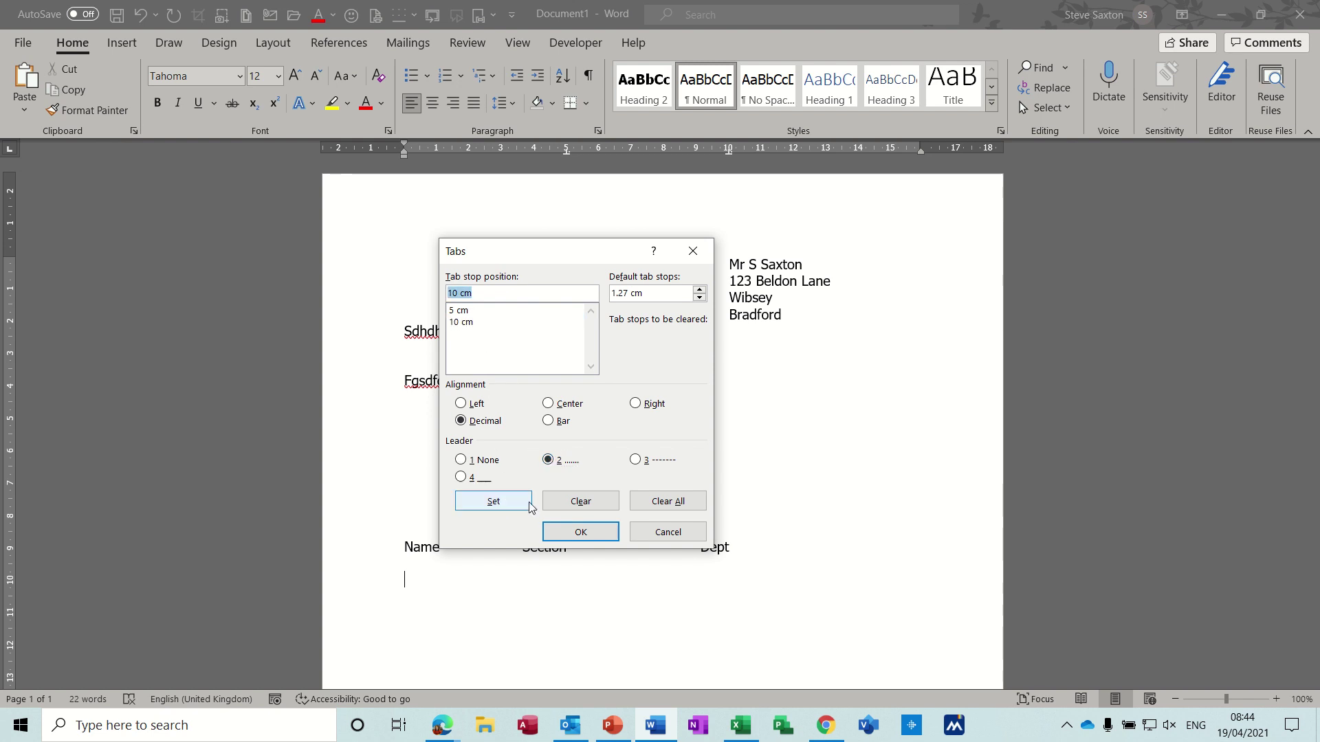
{"action": "left_click", "coordinate": [565, 532]}
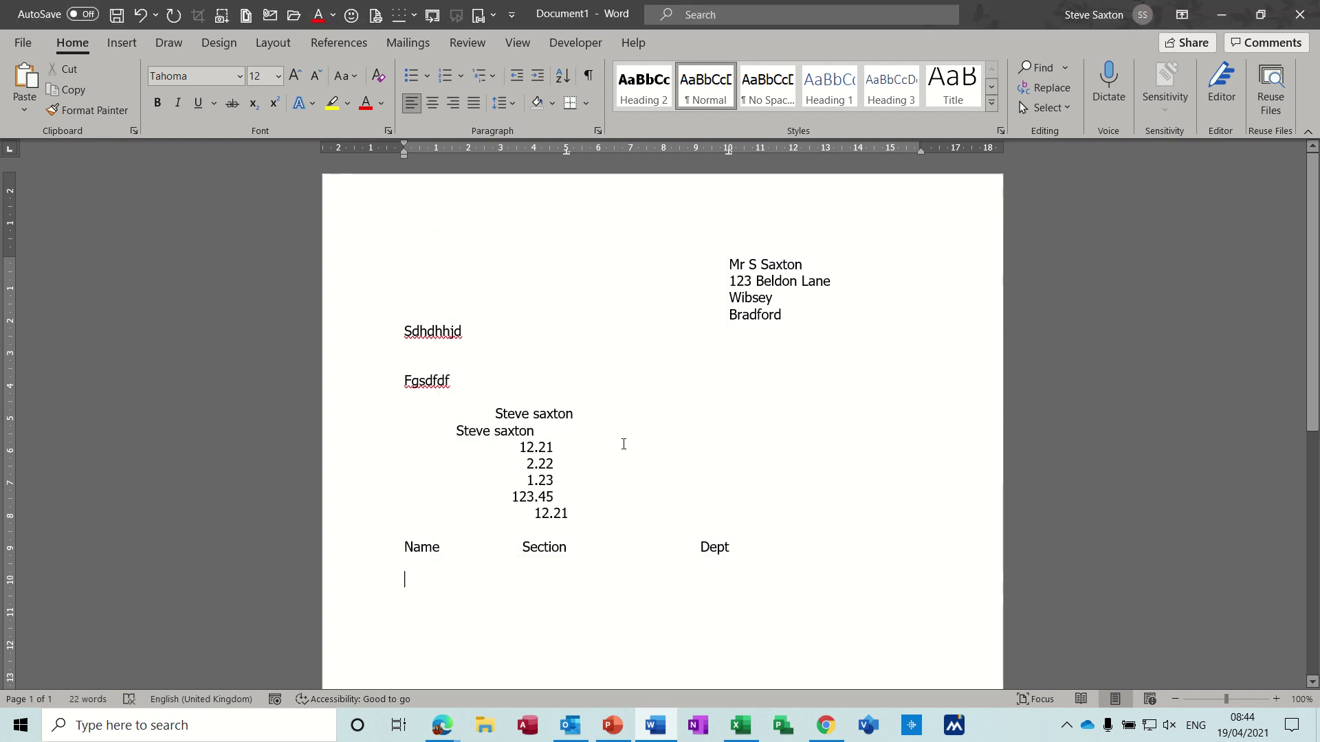
Type two tabbed rows: a name with section 123 and dept A, another name with 111 and B.
{"action": "type", "text": "Stevev"}
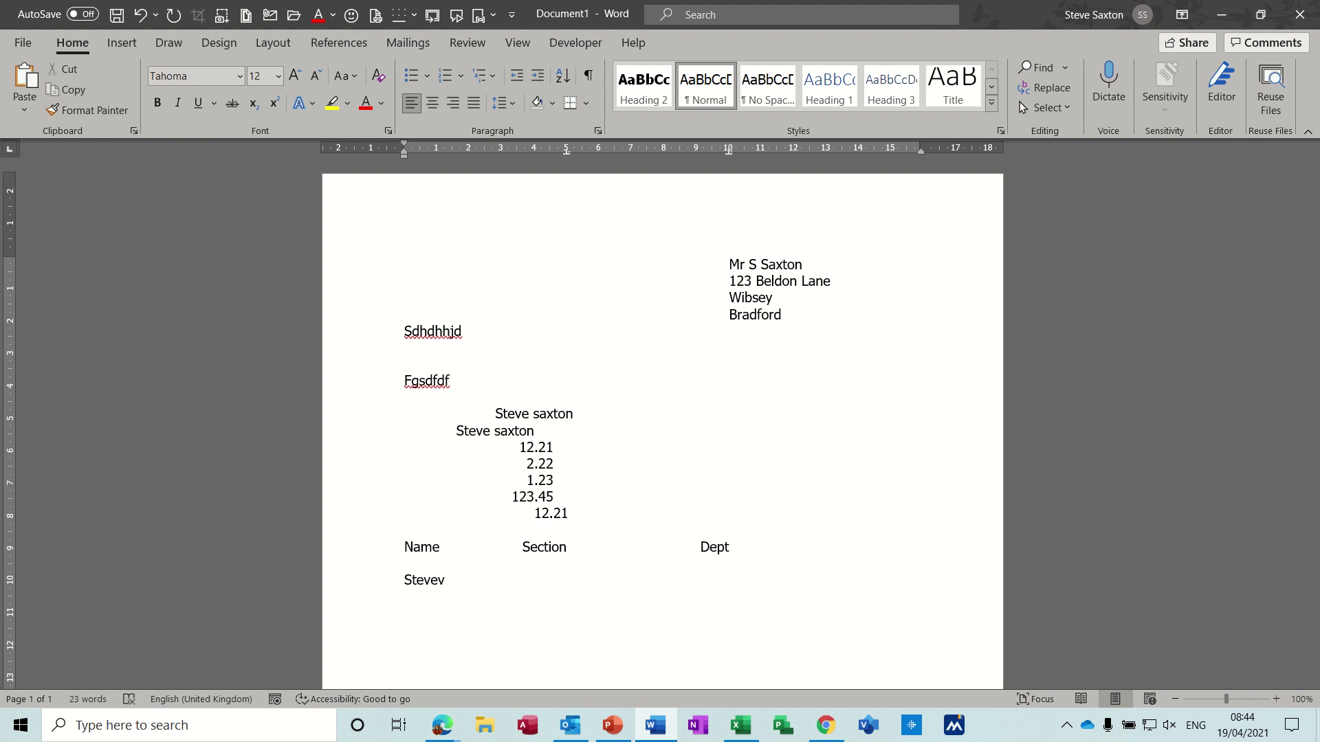
{"action": "key", "text": "BackSpace"}
{"action": "key", "text": "Tab"}
{"action": "type", "text": "123"}
{"action": "key", "text": "Tab"}
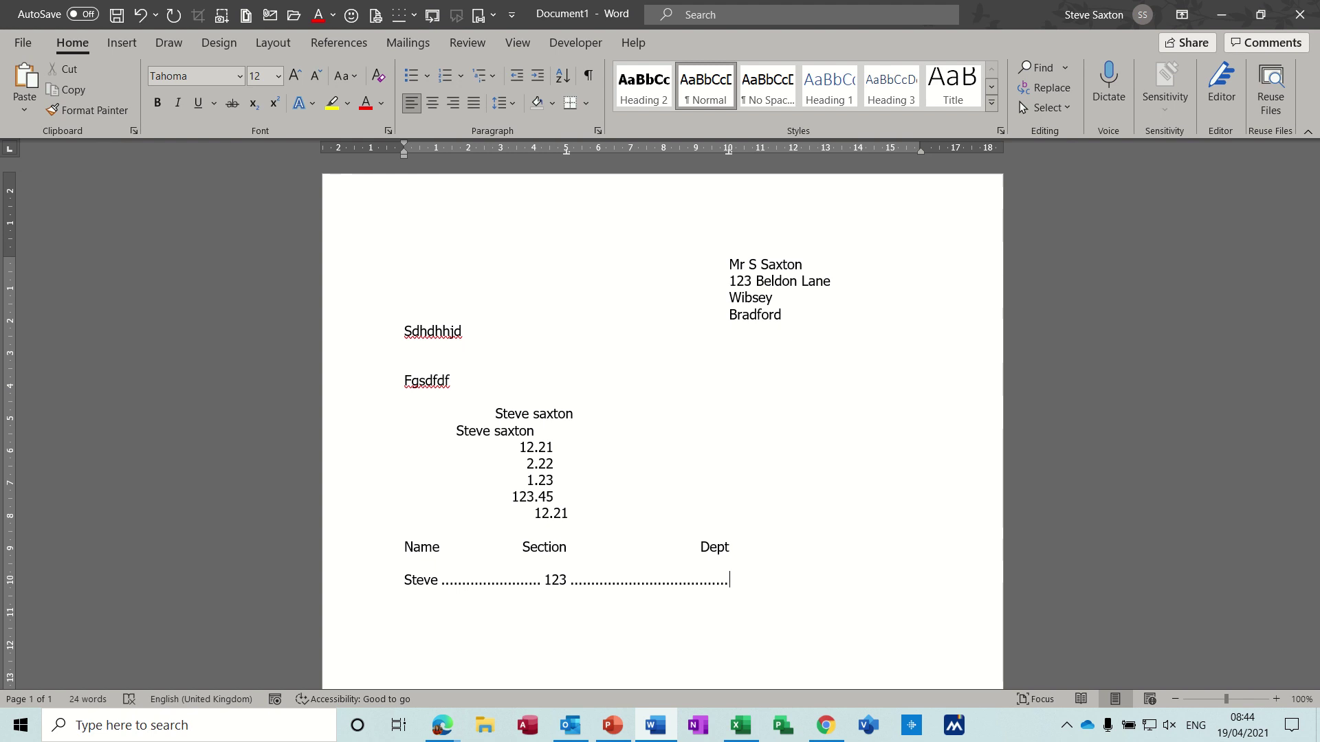
{"action": "type", "text": "A "}
{"action": "type", "text": "John"}
{"action": "key", "text": "Tab"}
{"action": "type", "text": "111"}
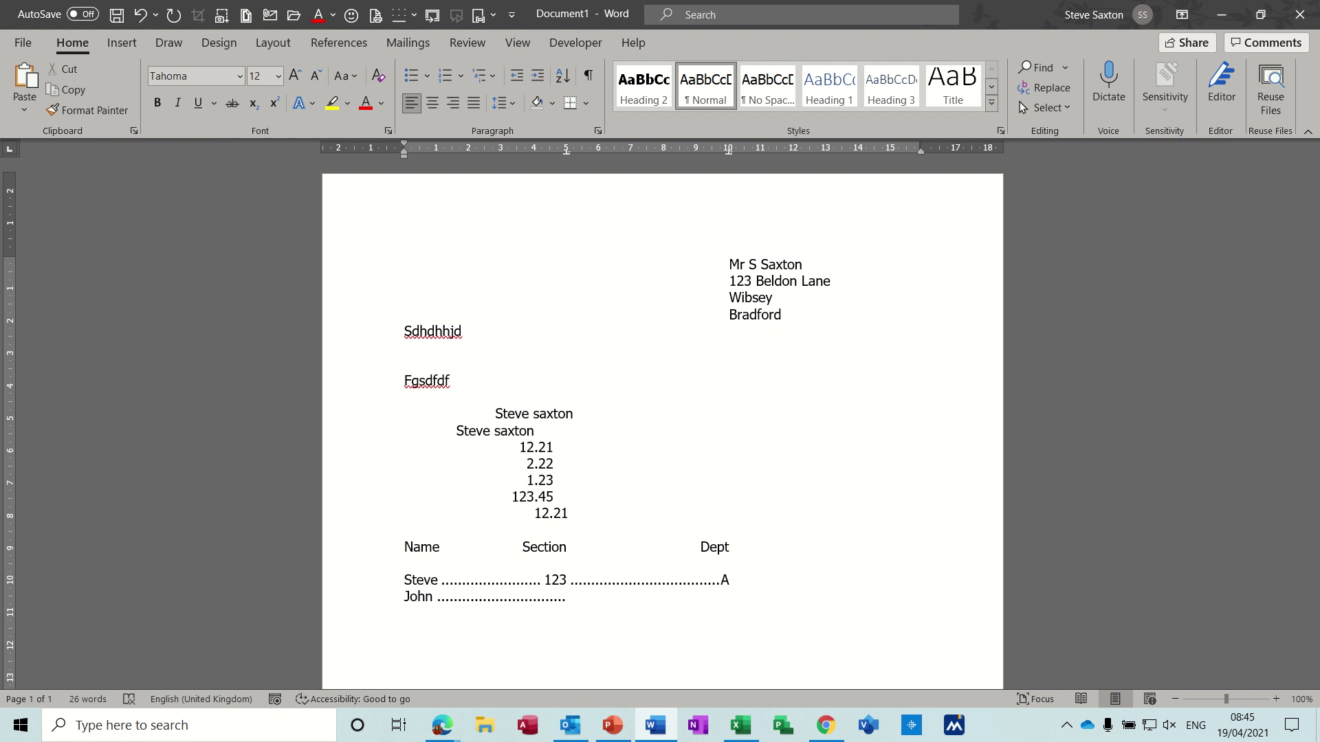
{"action": "key", "text": "Tab"}
{"action": "type", "text": "B"}
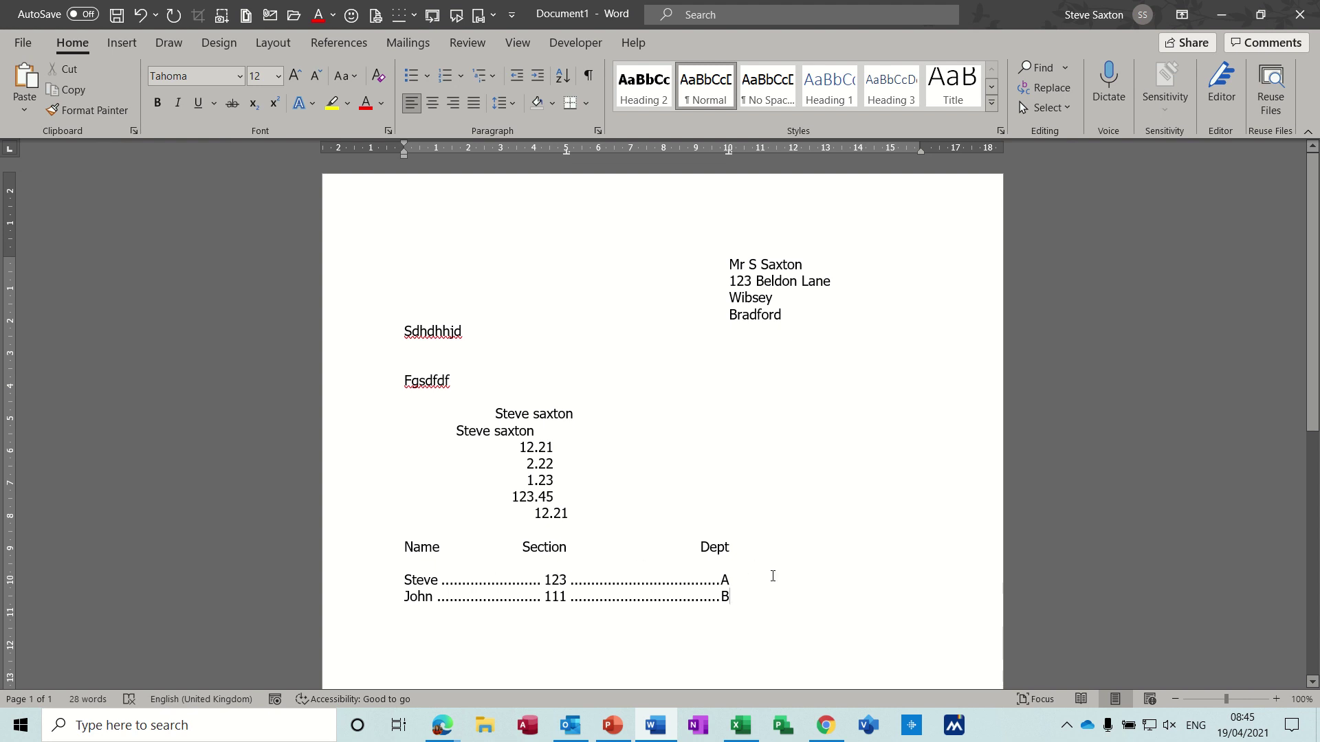
Clear every tab stop on the new empty line with the Tabs dialog's Clear All.
{"action": "left_click", "coordinate": [598, 130]}
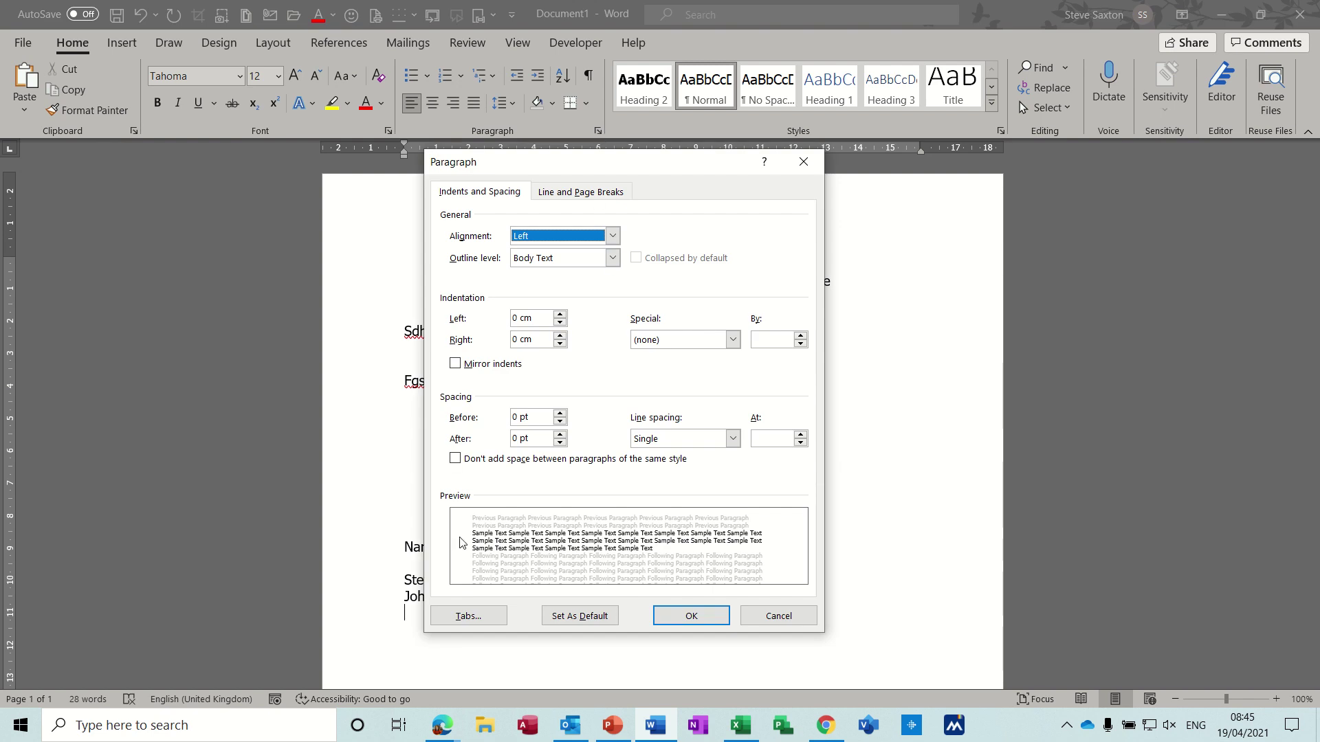
{"action": "left_click", "coordinate": [466, 616]}
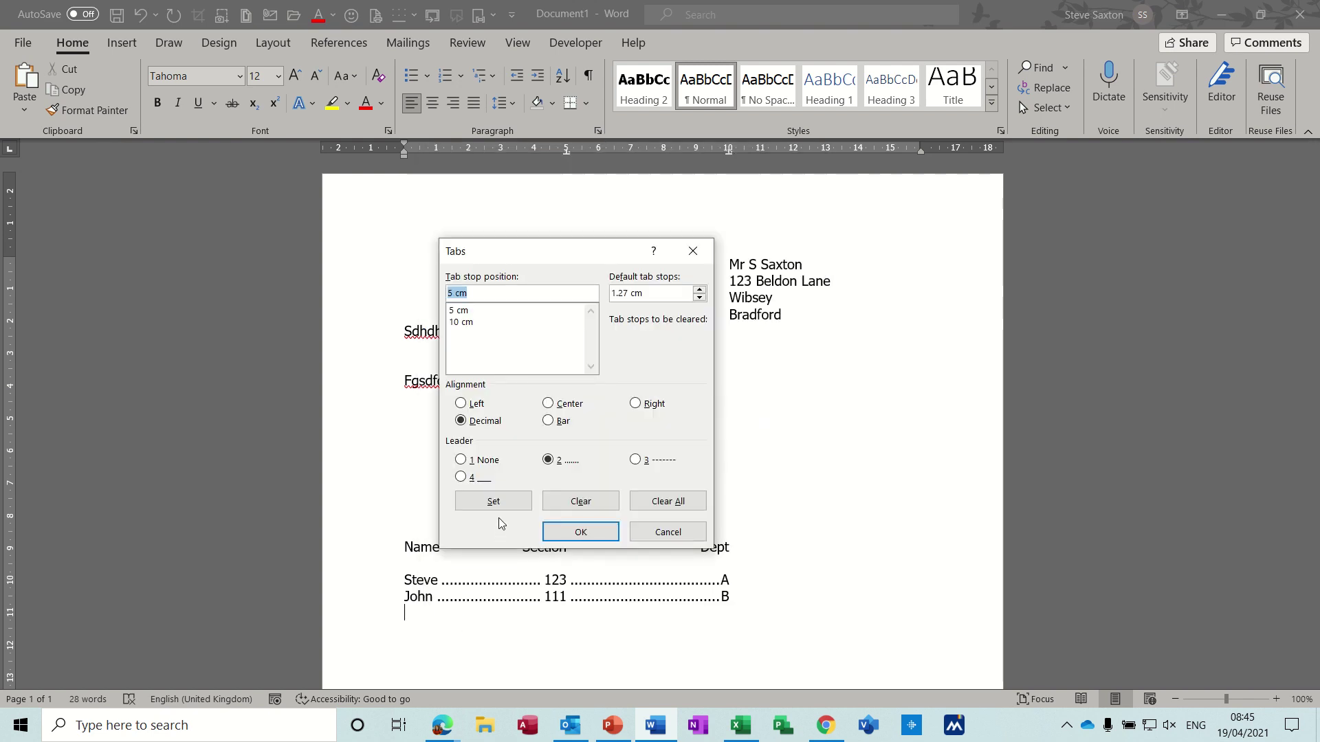
{"action": "left_click", "coordinate": [664, 503]}
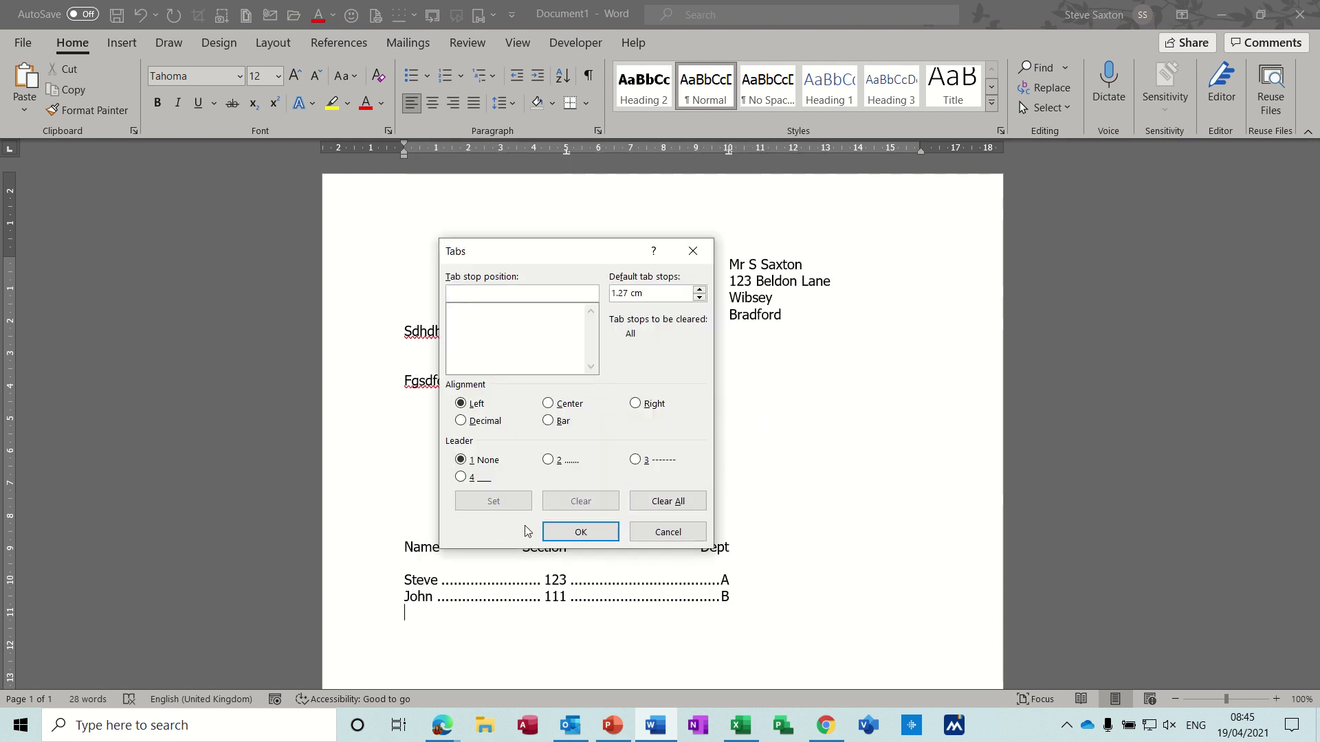
{"action": "left_click", "coordinate": [577, 533]}
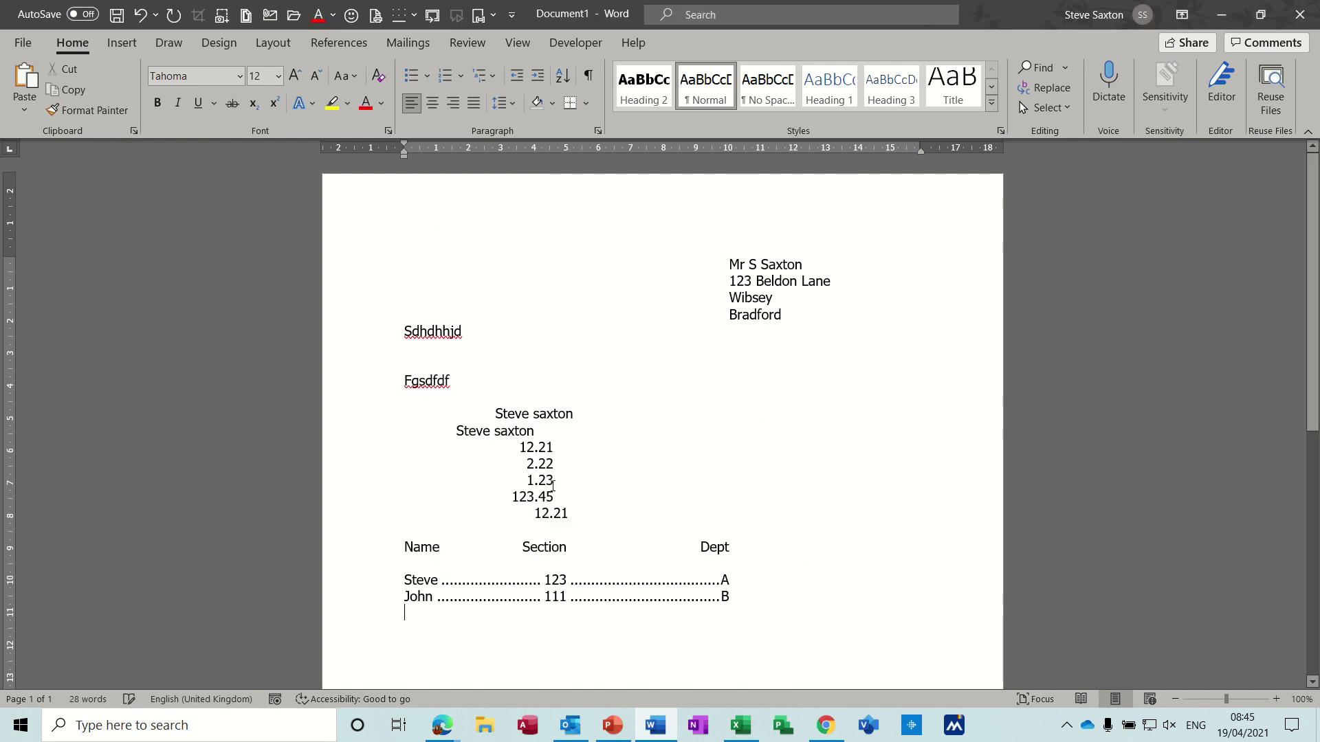